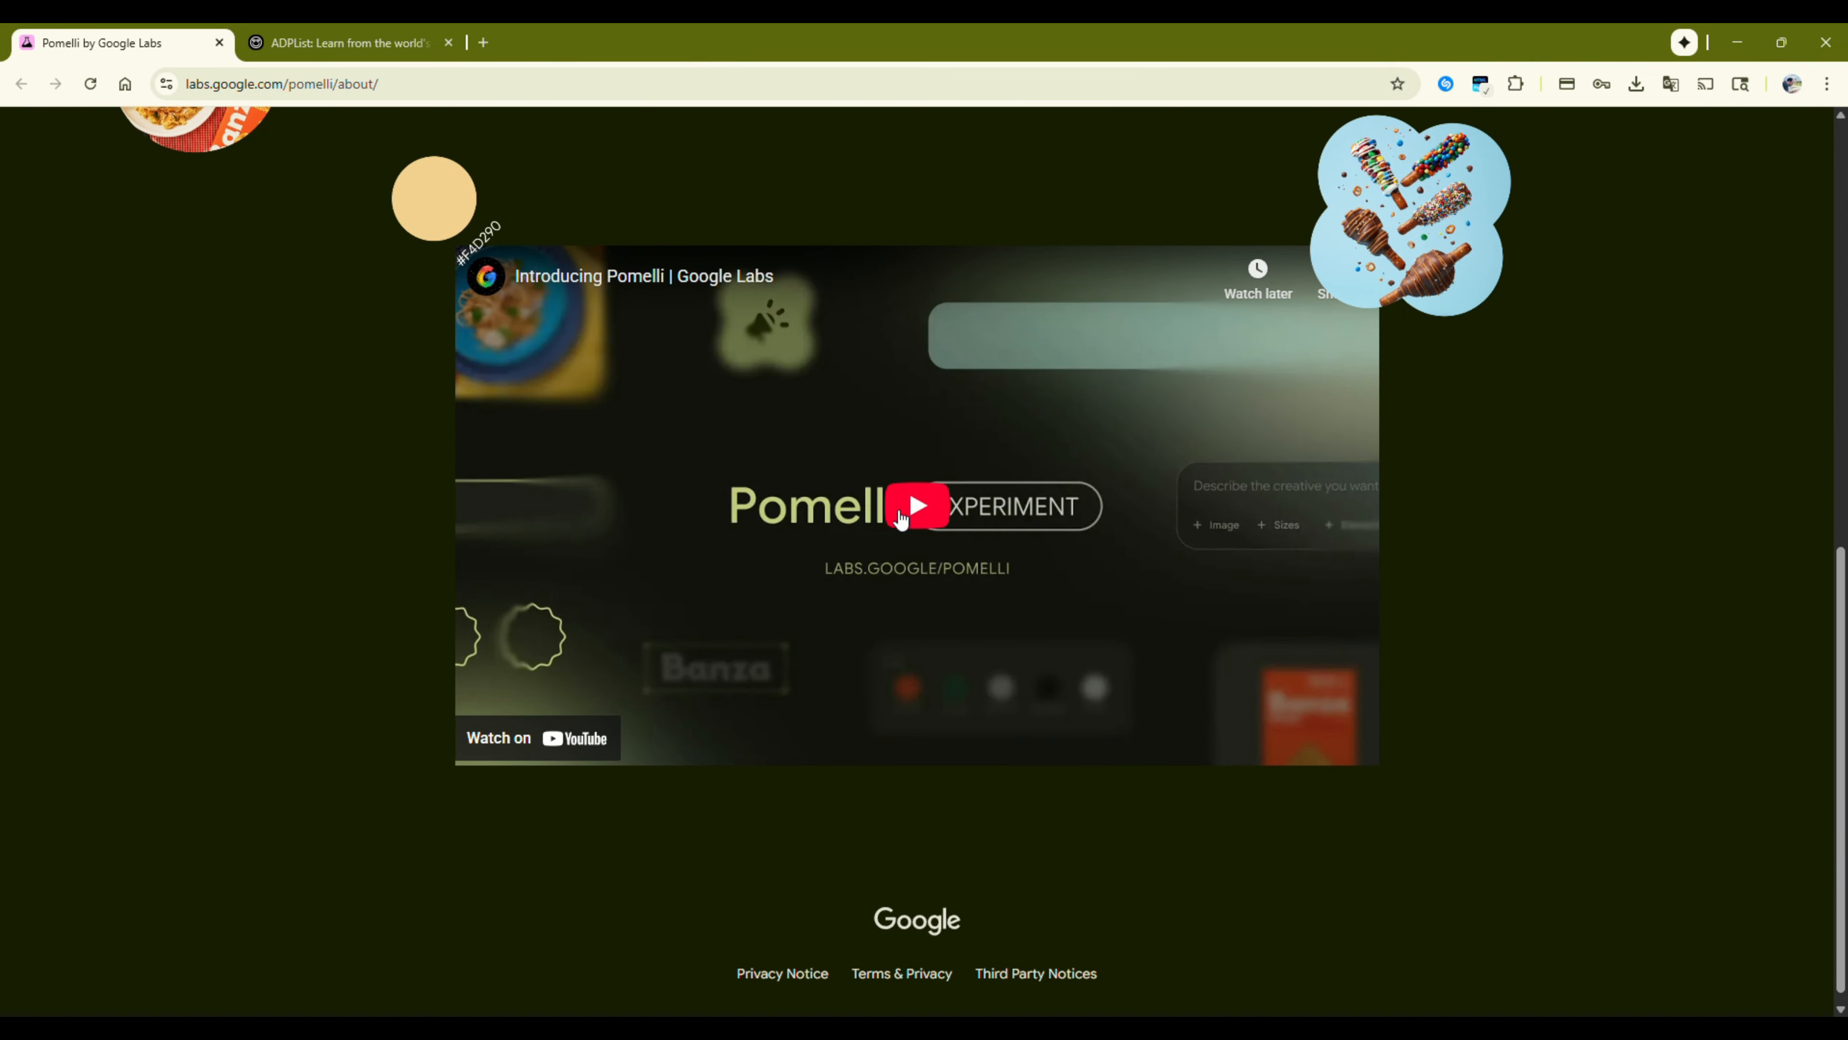
# Start creating on-brand content with Pomelli from its landing page
pyautogui.scroll(1, 945, 517)
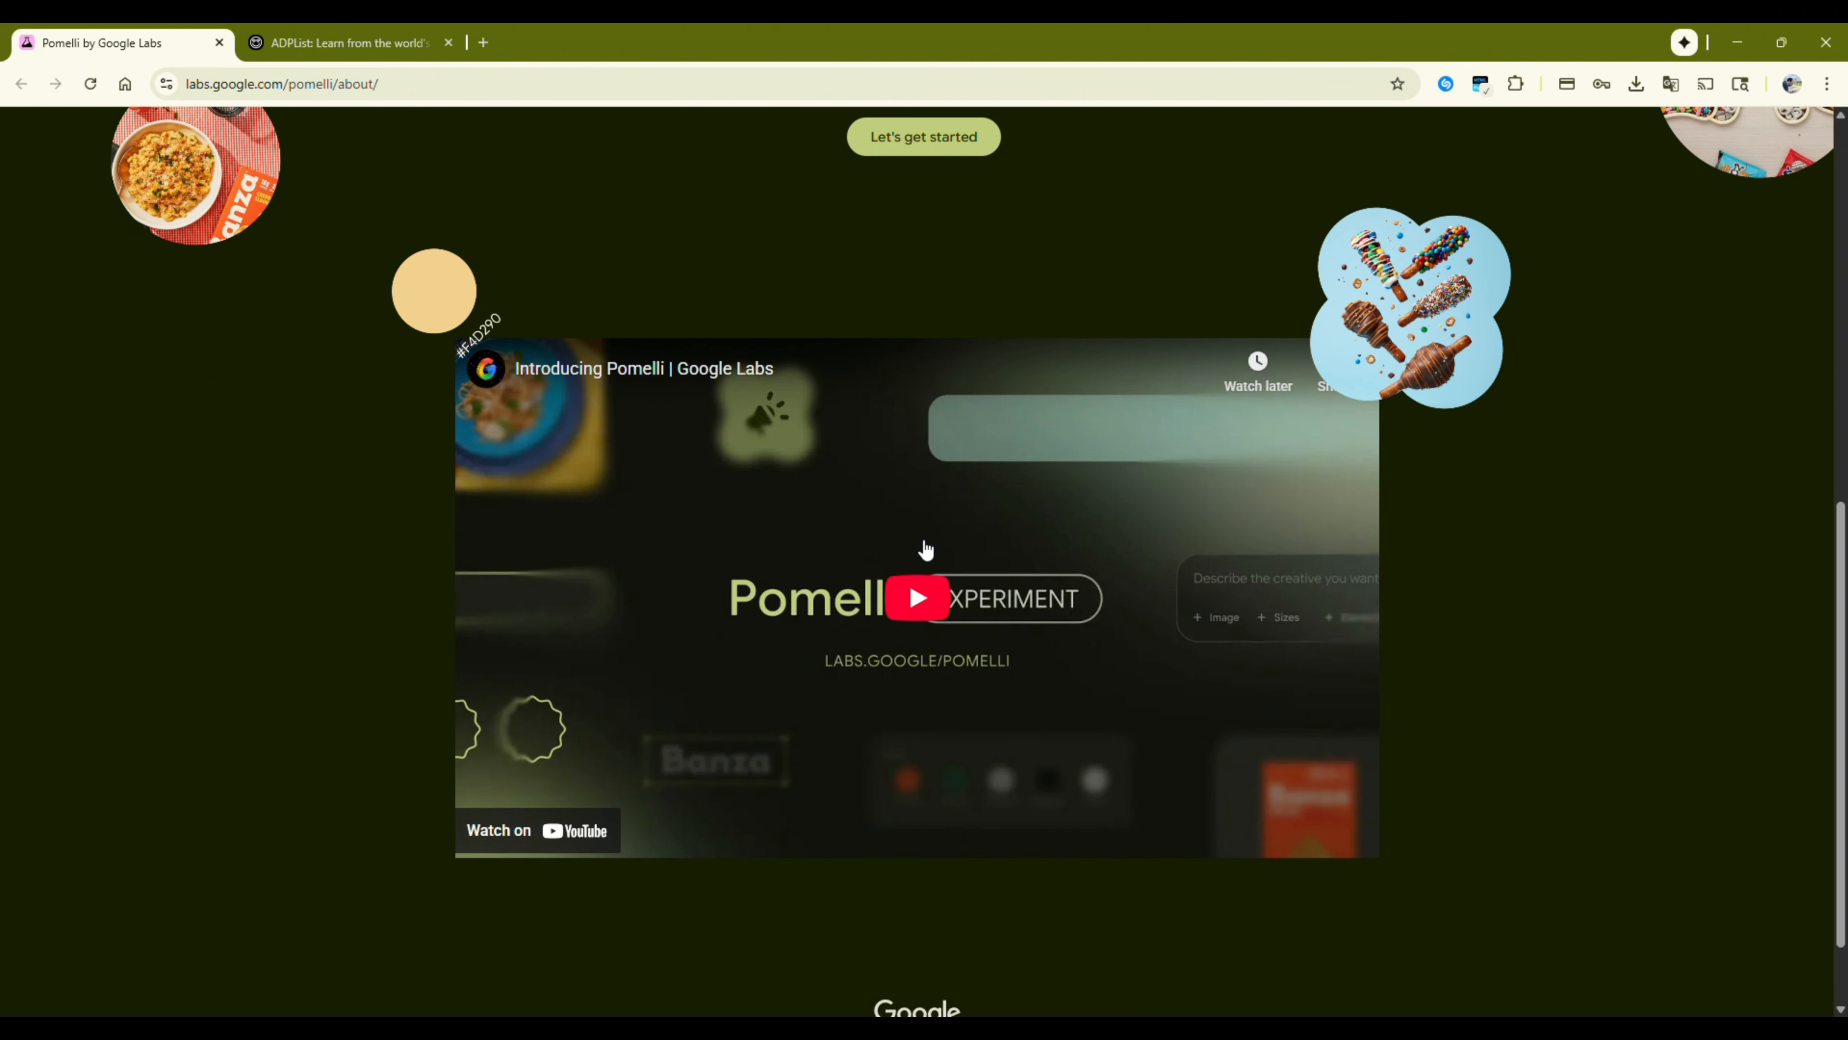
pyautogui.scroll(3, 929, 572)
pyautogui.scroll(-3, 930, 573)
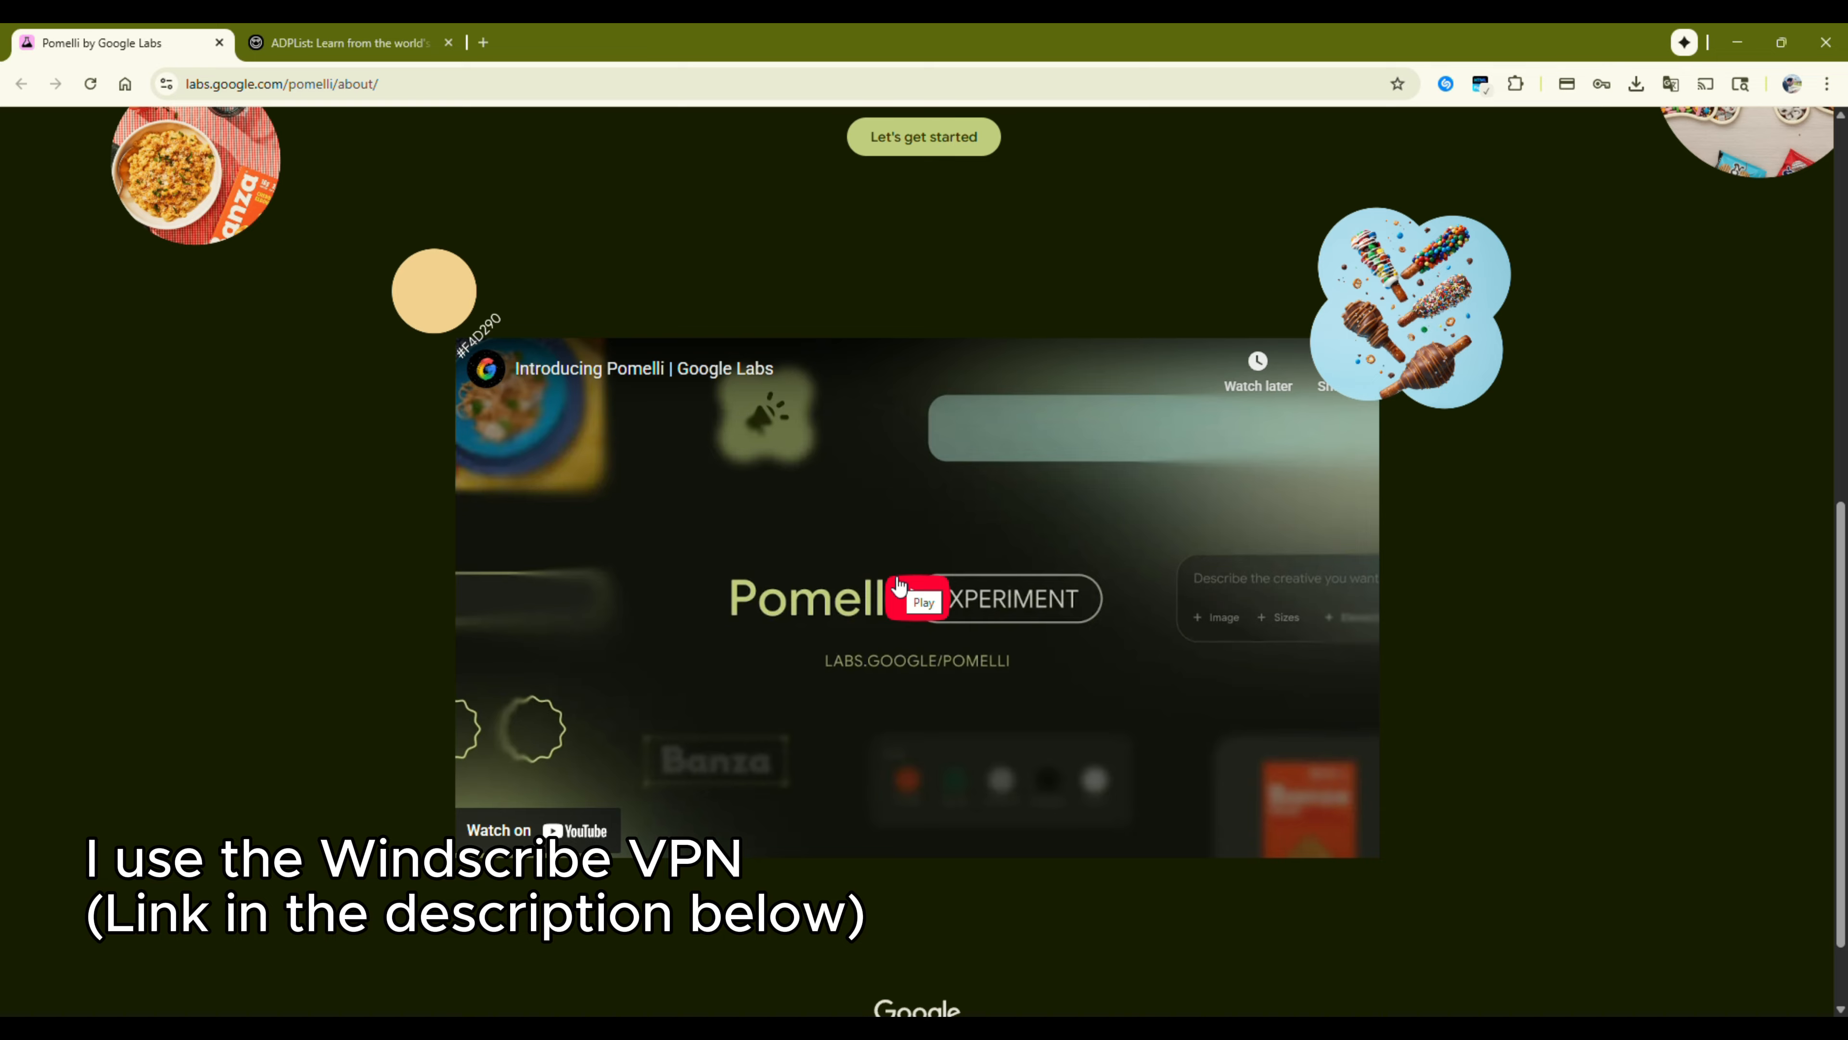
pyautogui.scroll(8, 684, 576)
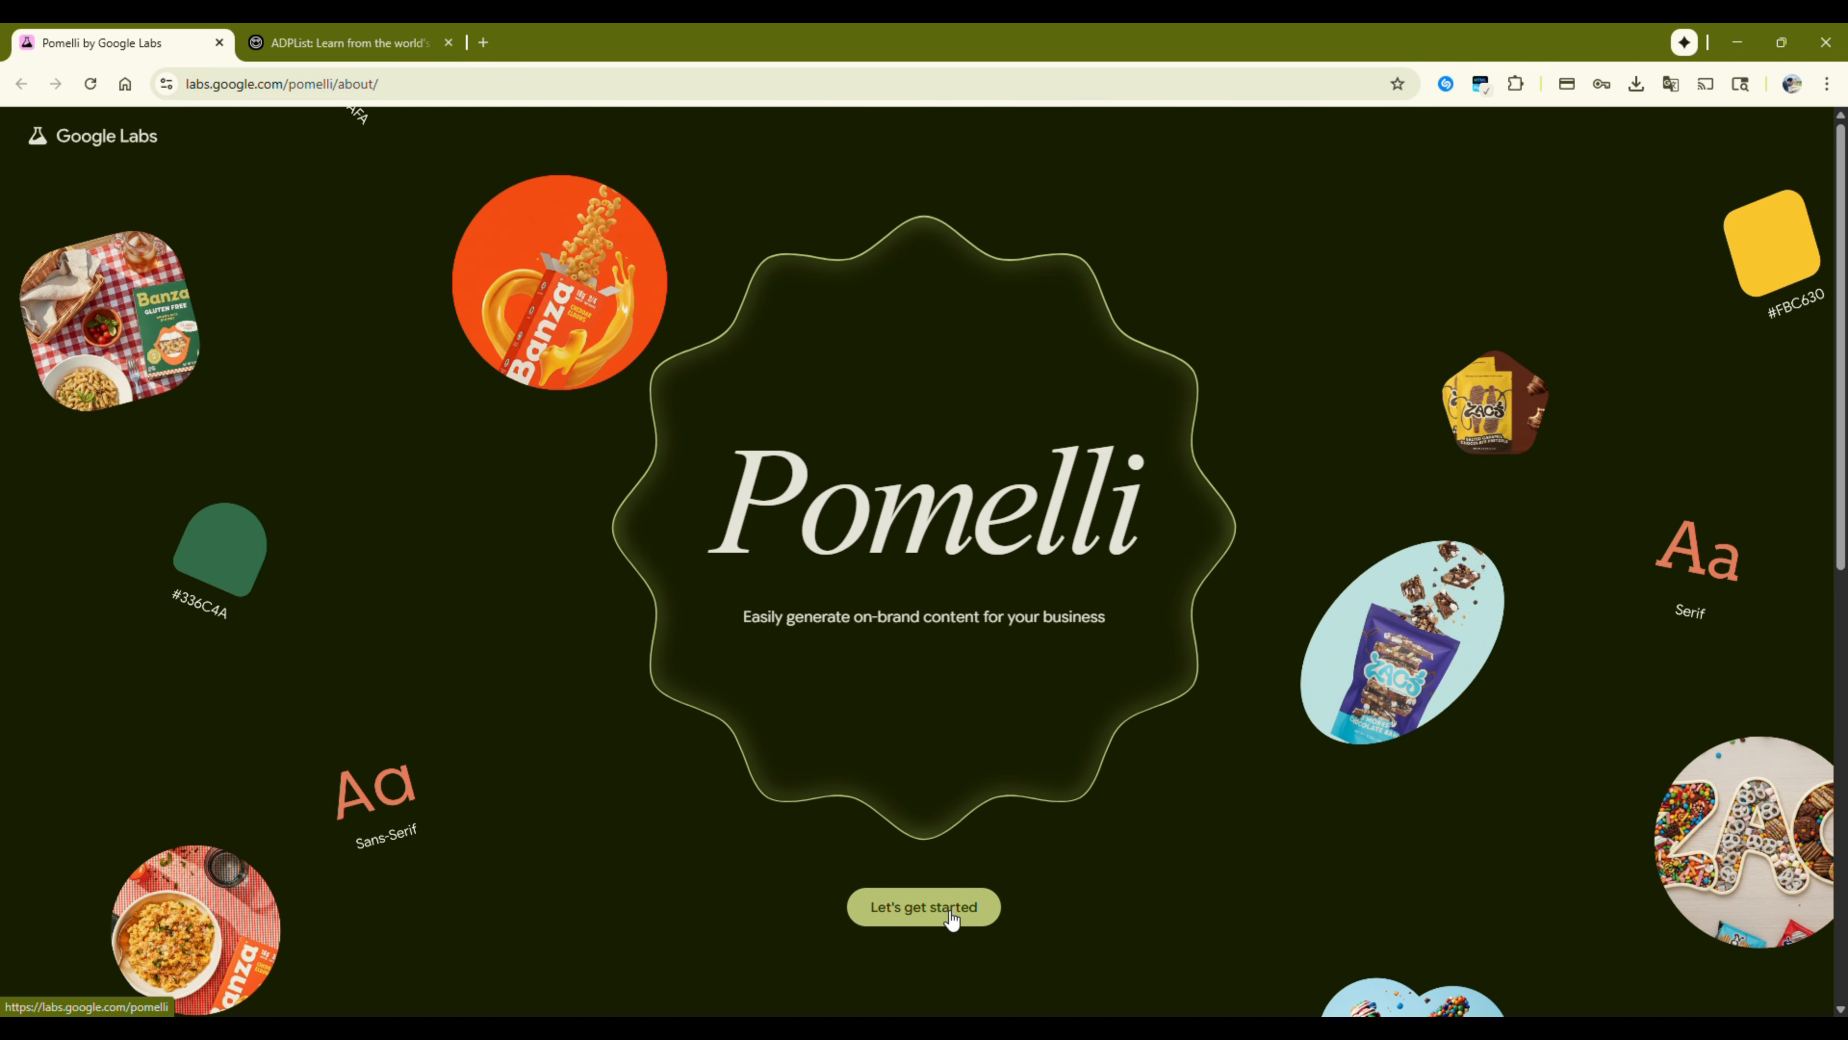
pyautogui.click(932, 905)
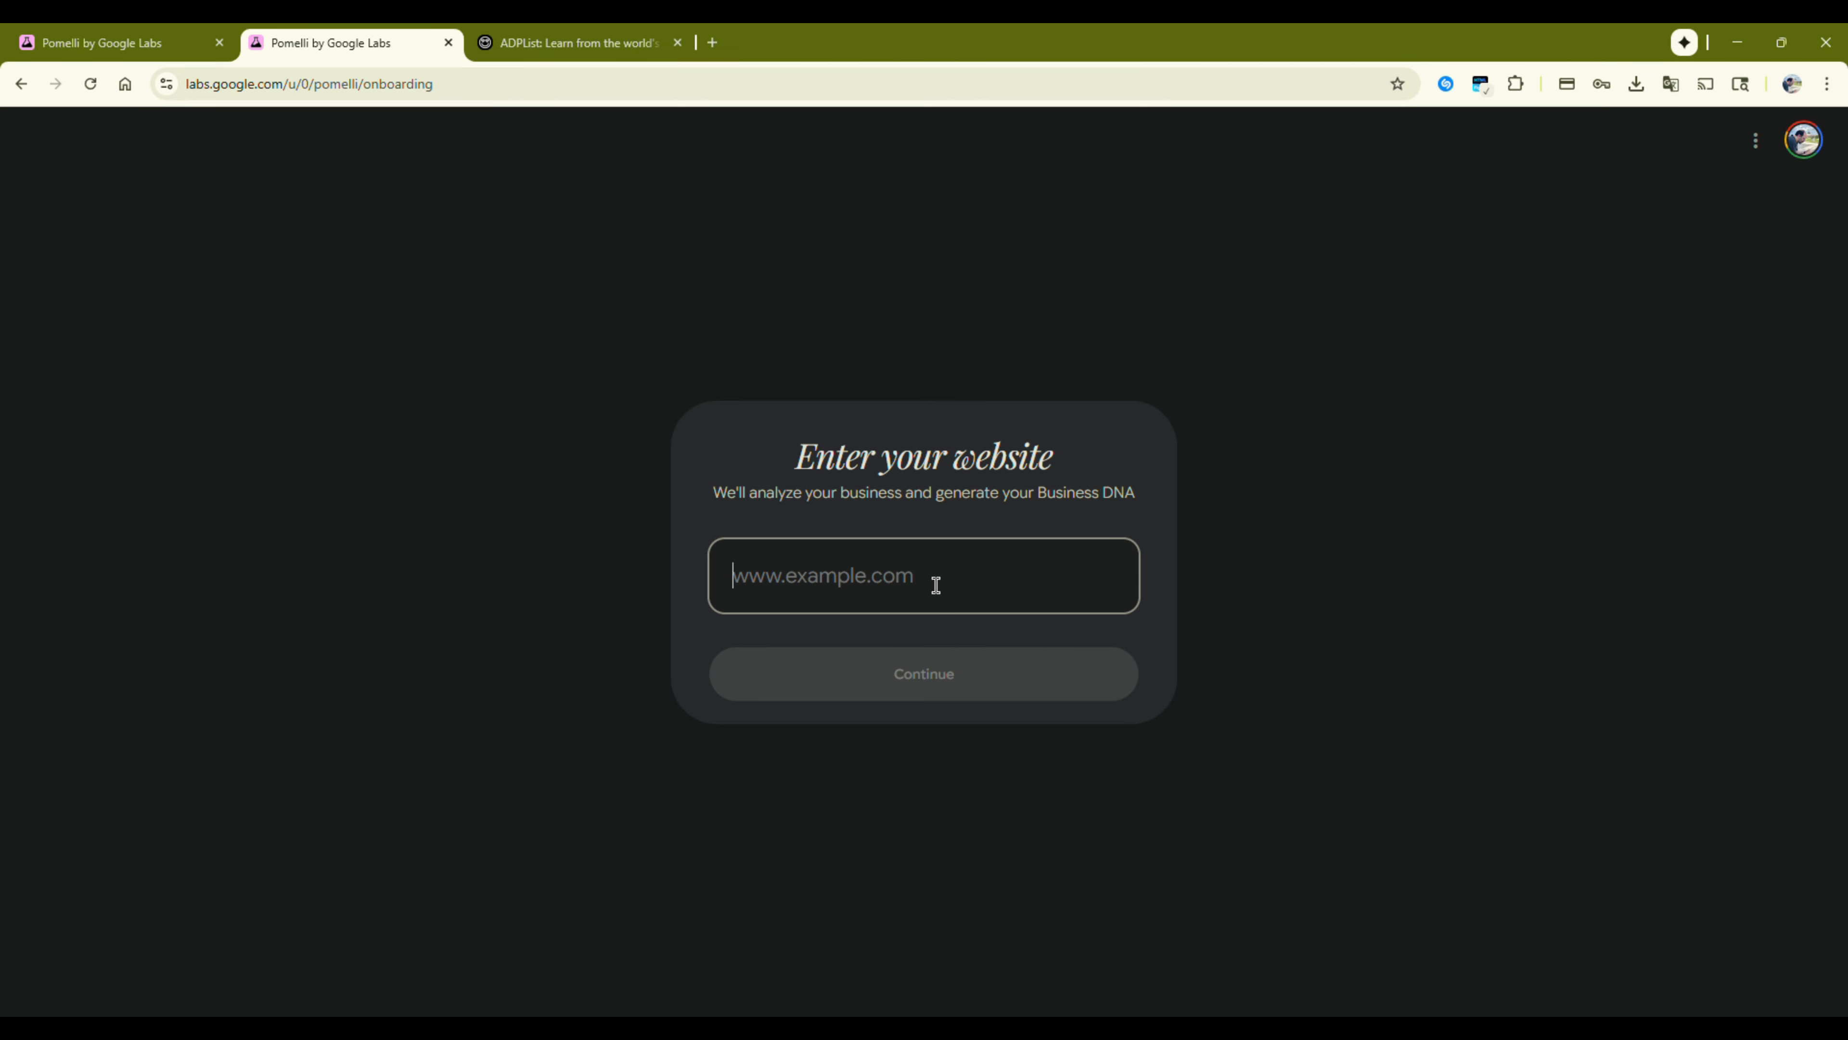
pyautogui.write('www.')
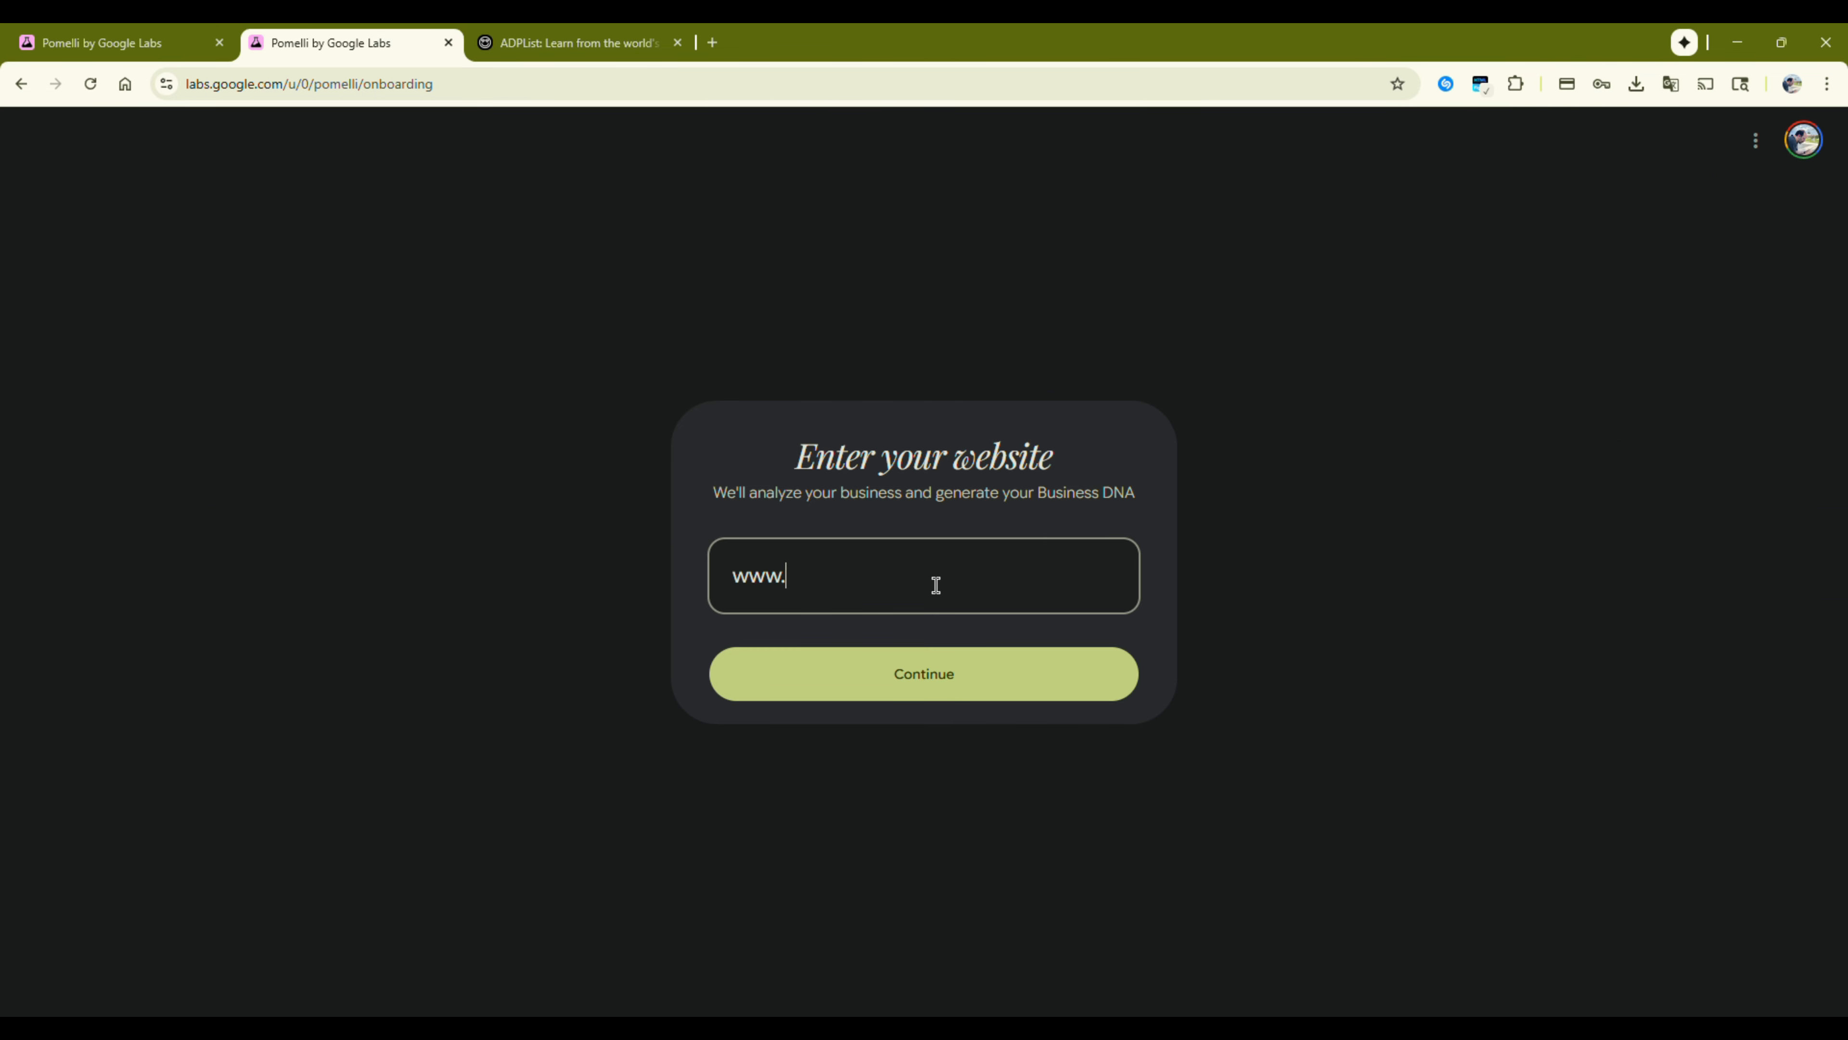
pyautogui.write('adplist.org')
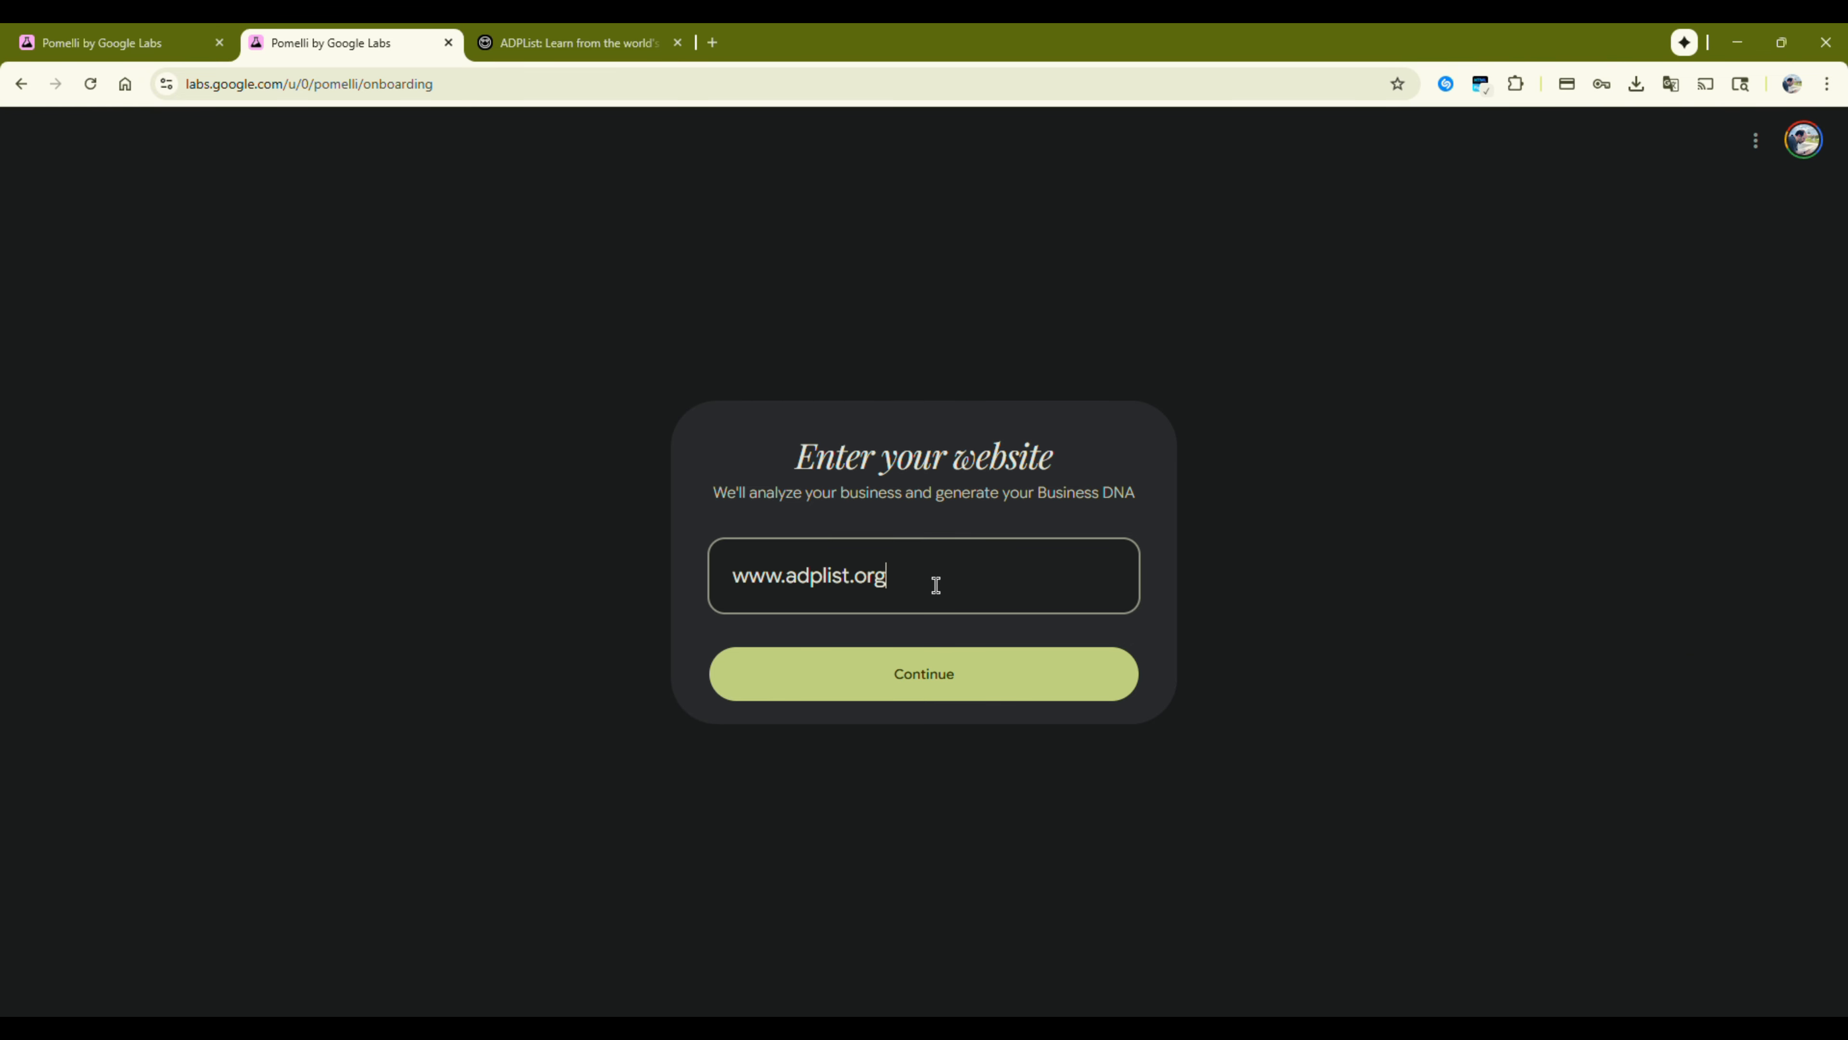
pyautogui.click(1002, 686)
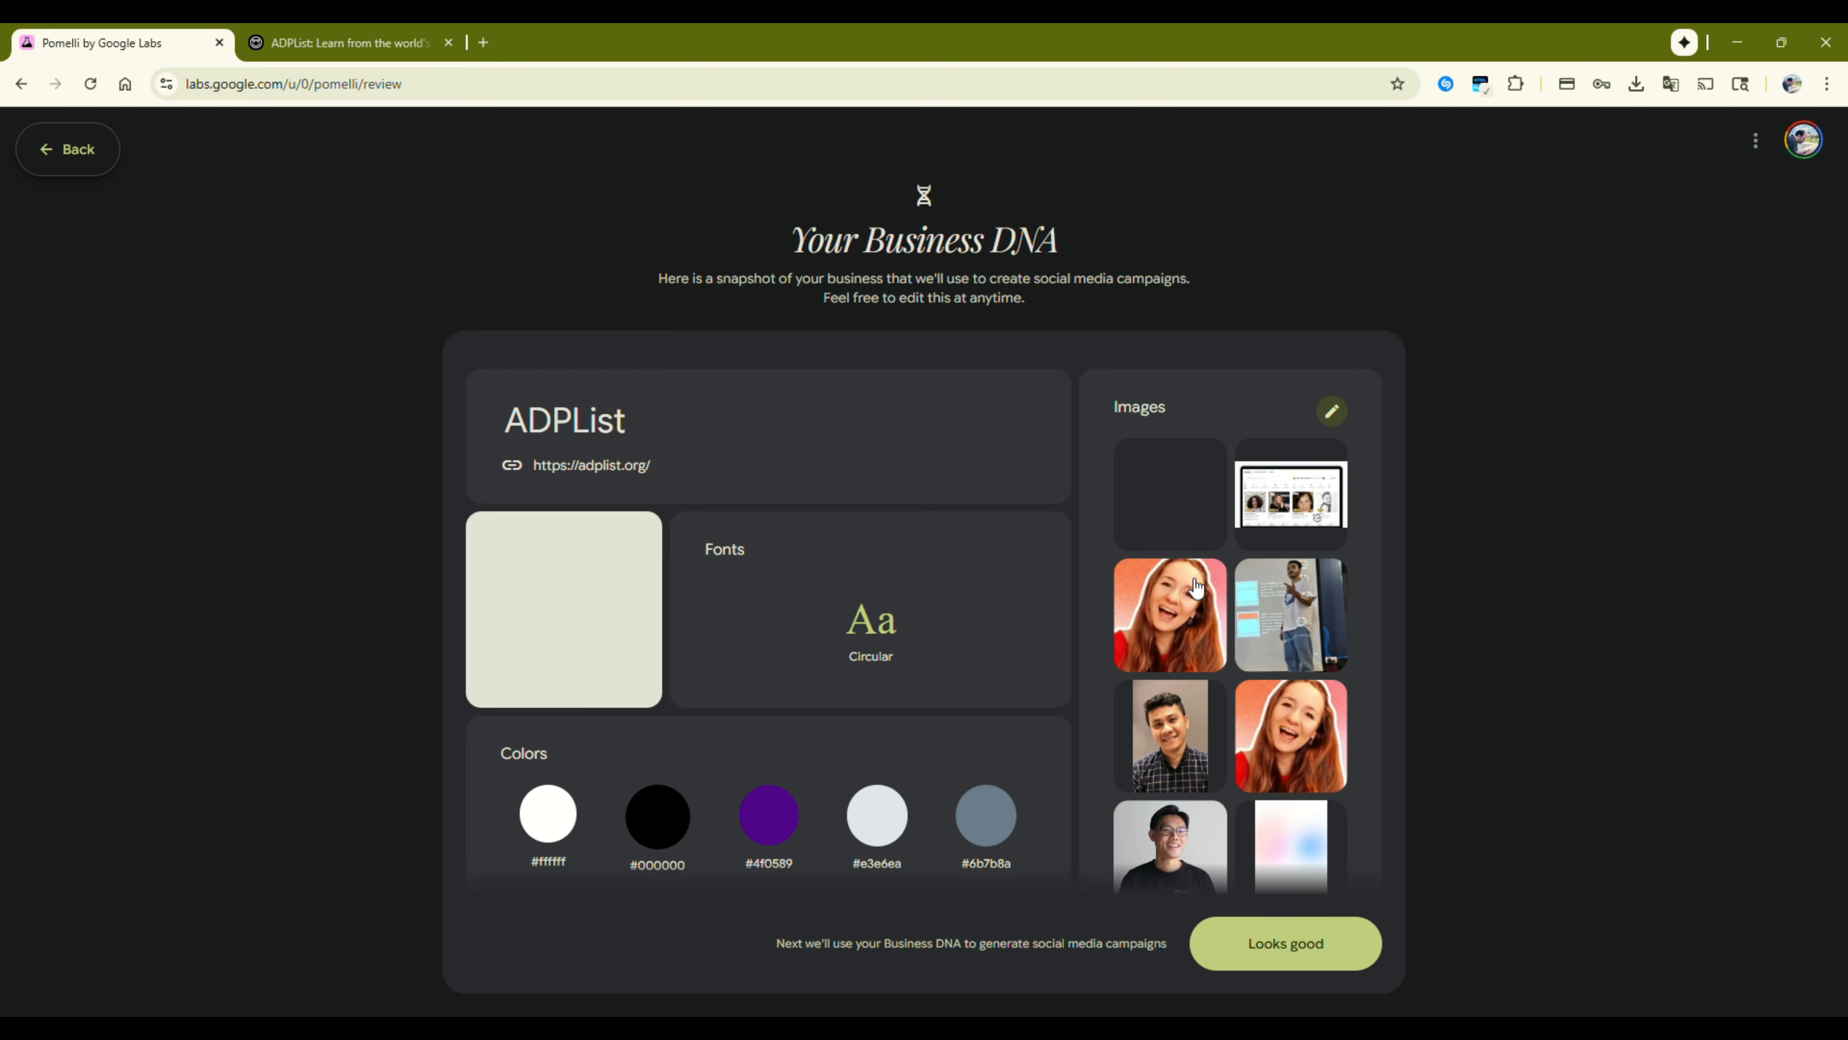
# Review the Business DNA's logo, fonts, colors, tagline, brand values, aesthetic, tone of voice and business overview
pyautogui.scroll(-1, 538, 524)
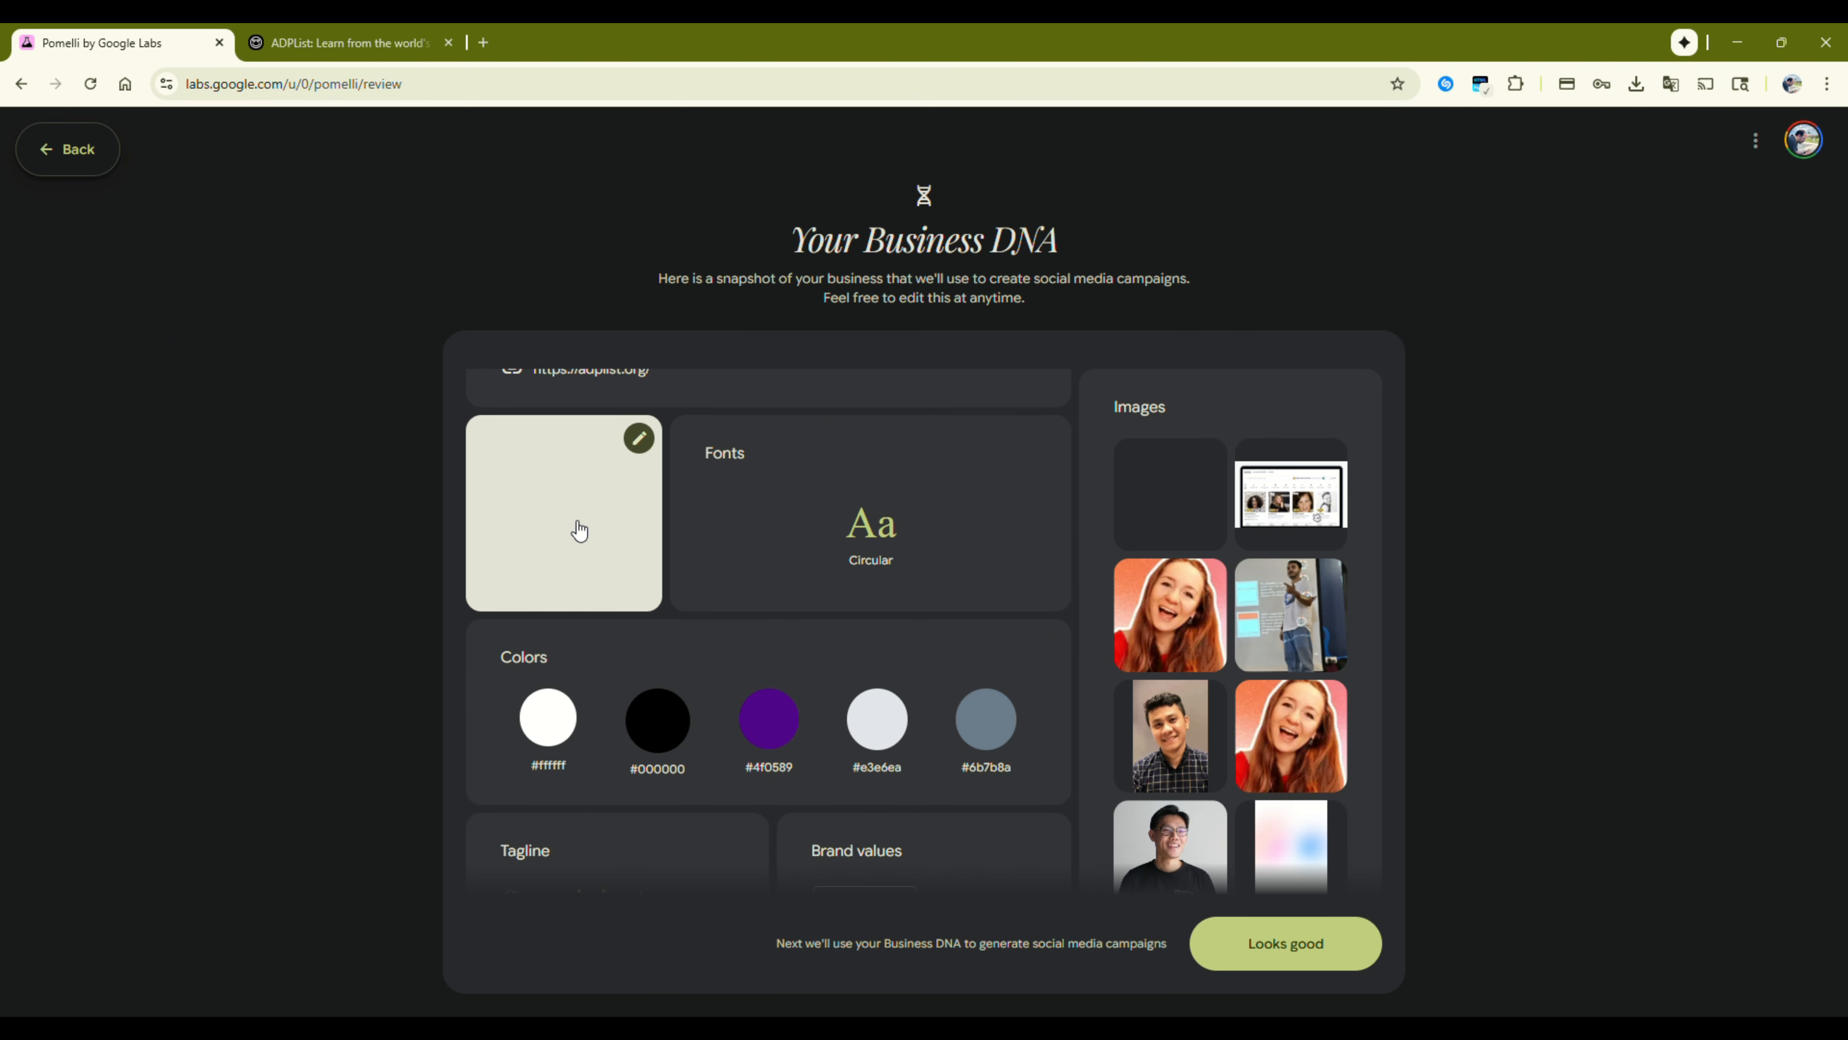
pyautogui.scroll(1, 579, 530)
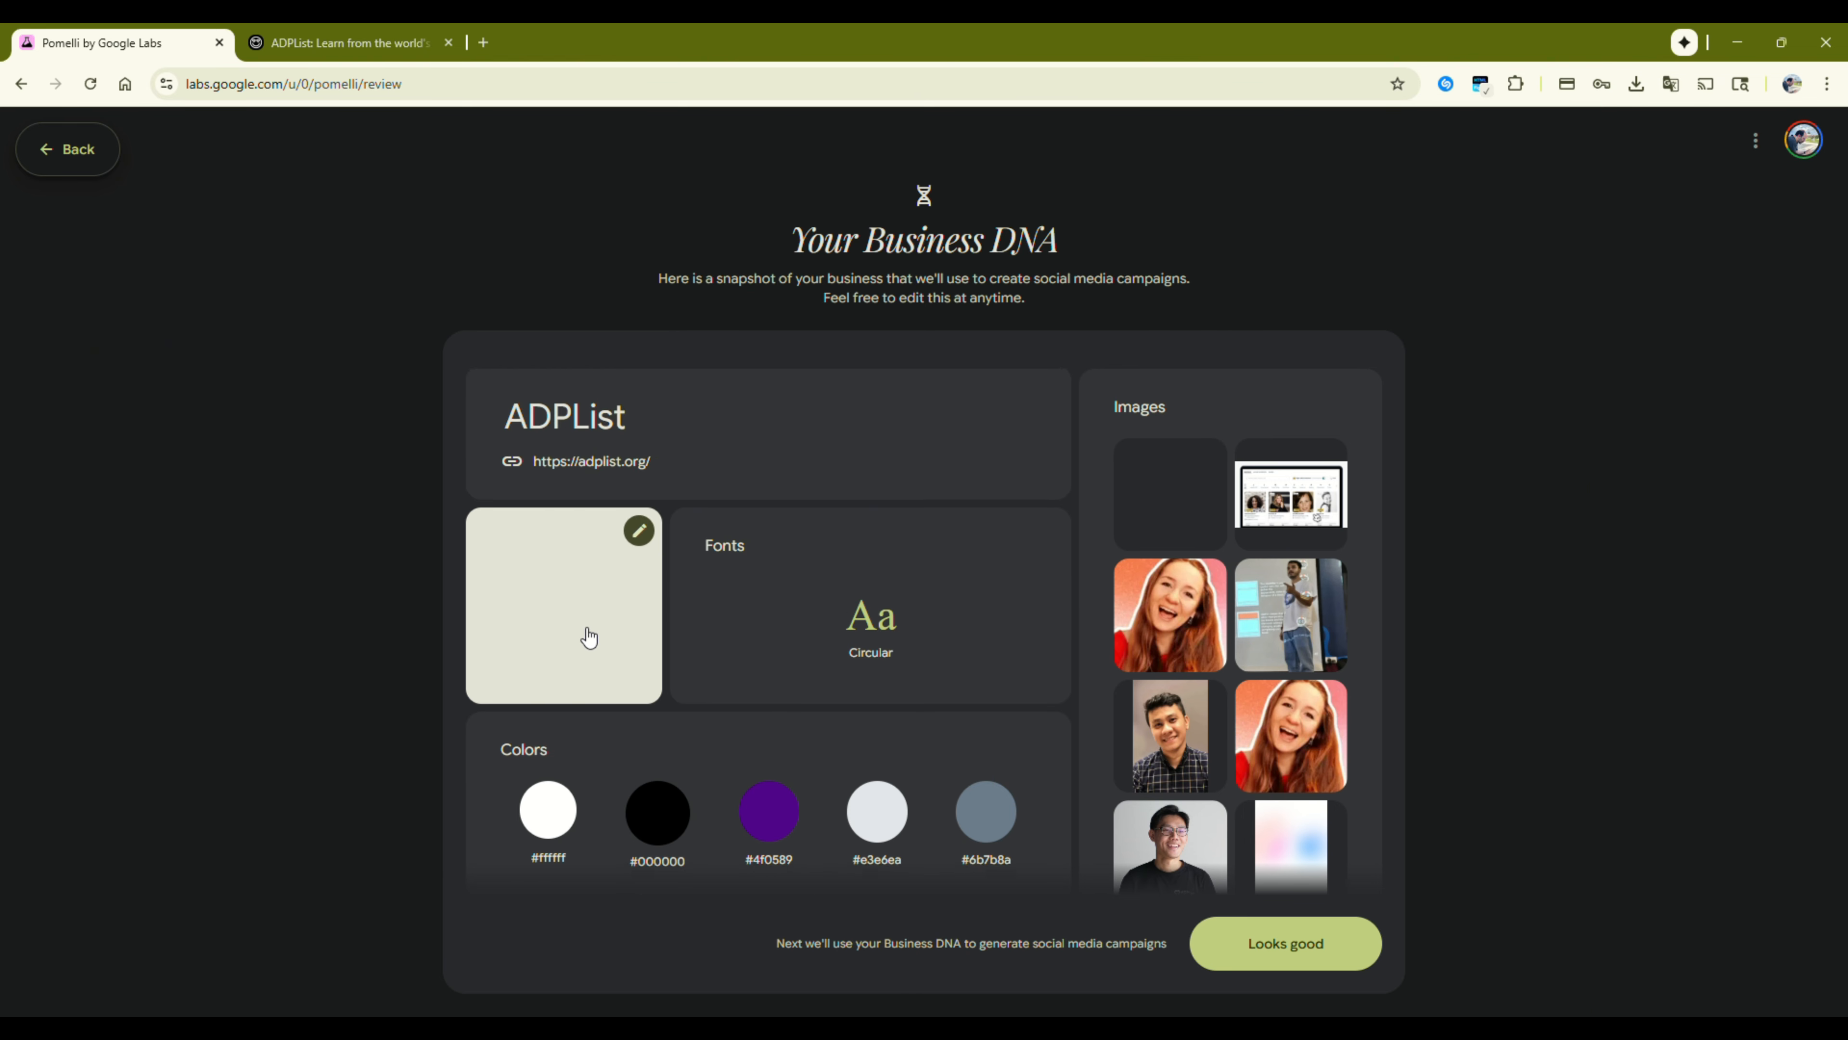
pyautogui.scroll(-3, 588, 628)
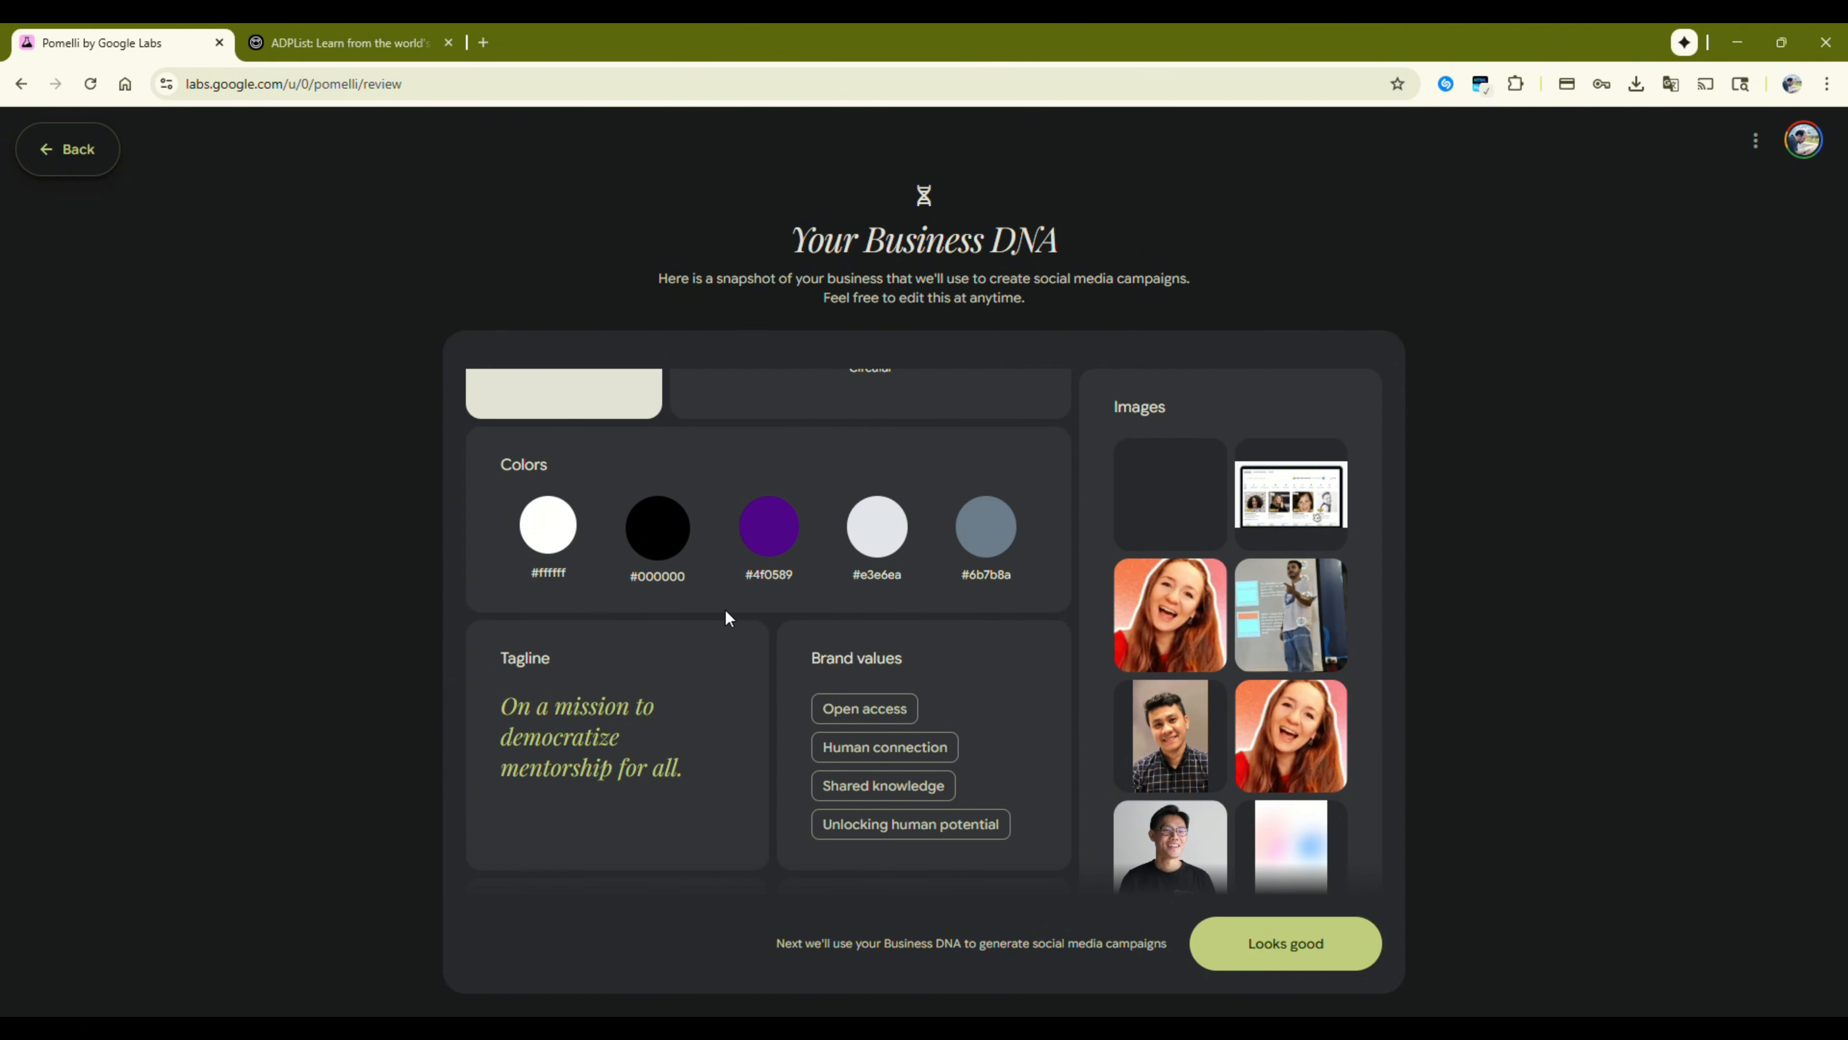
pyautogui.scroll(-2, 677, 672)
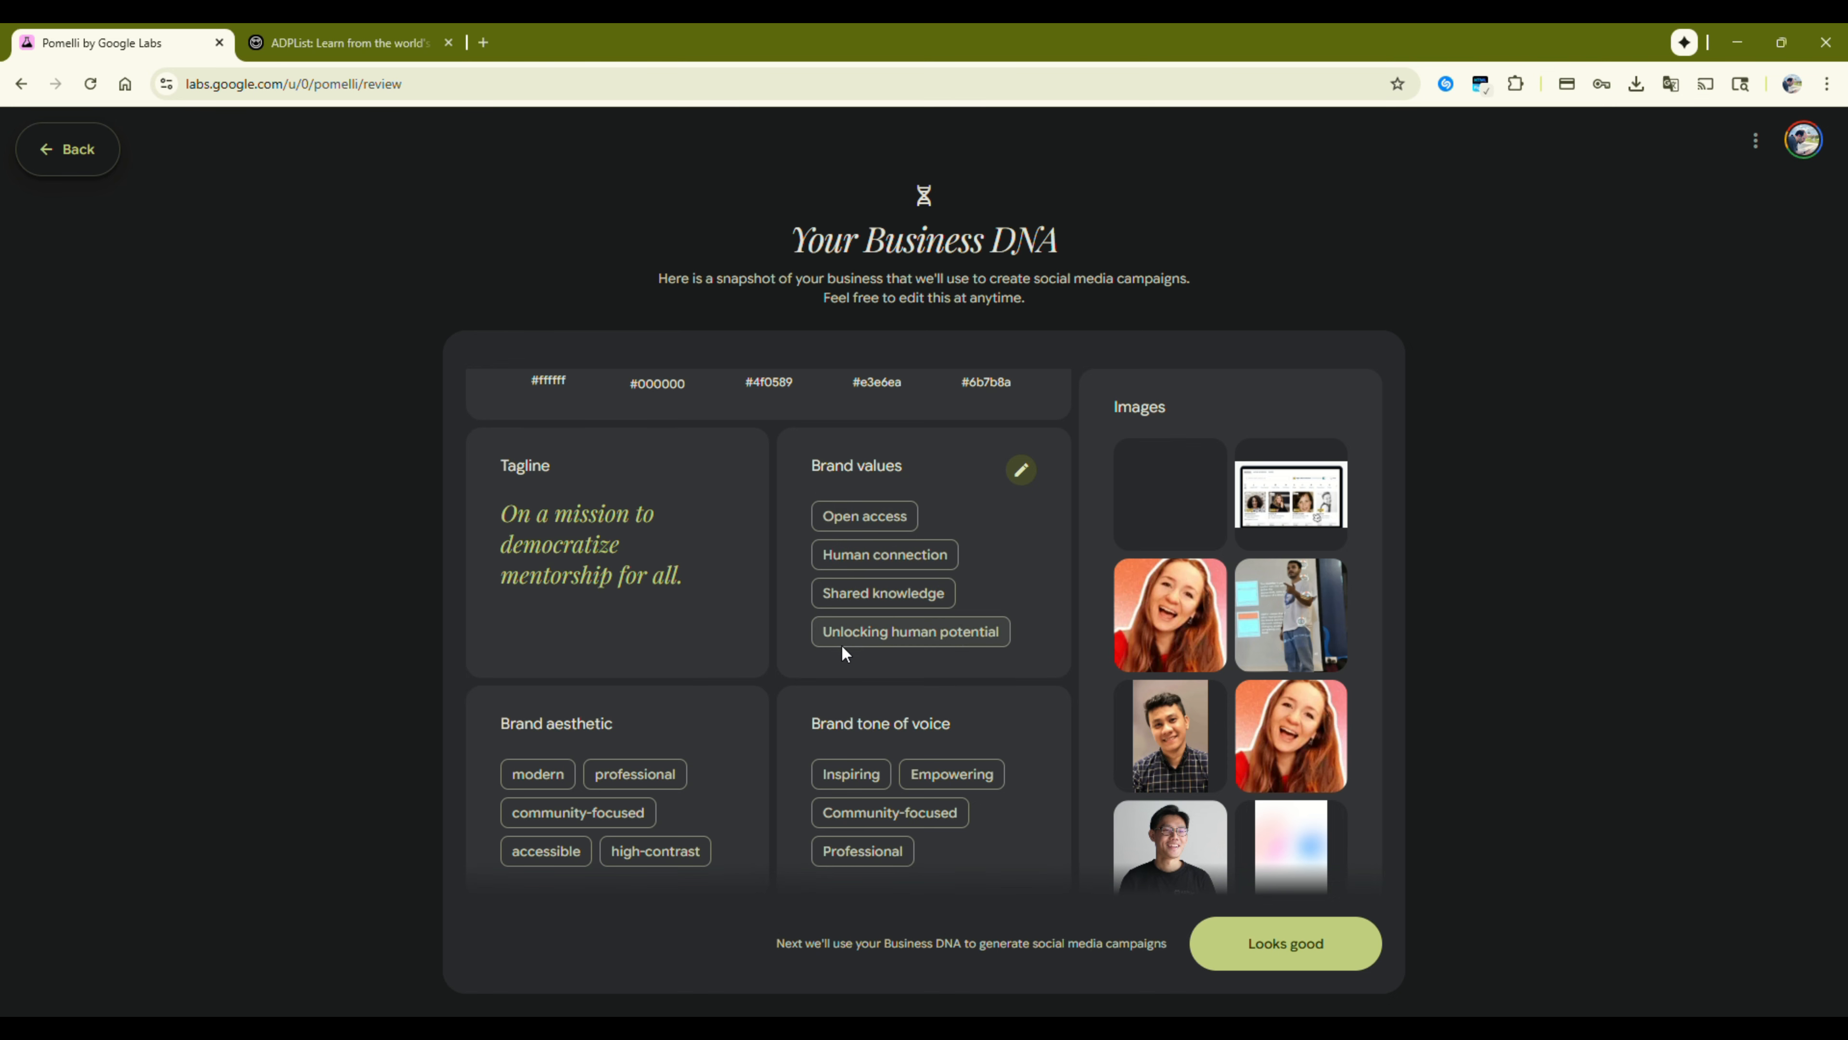
pyautogui.scroll(-3, 927, 645)
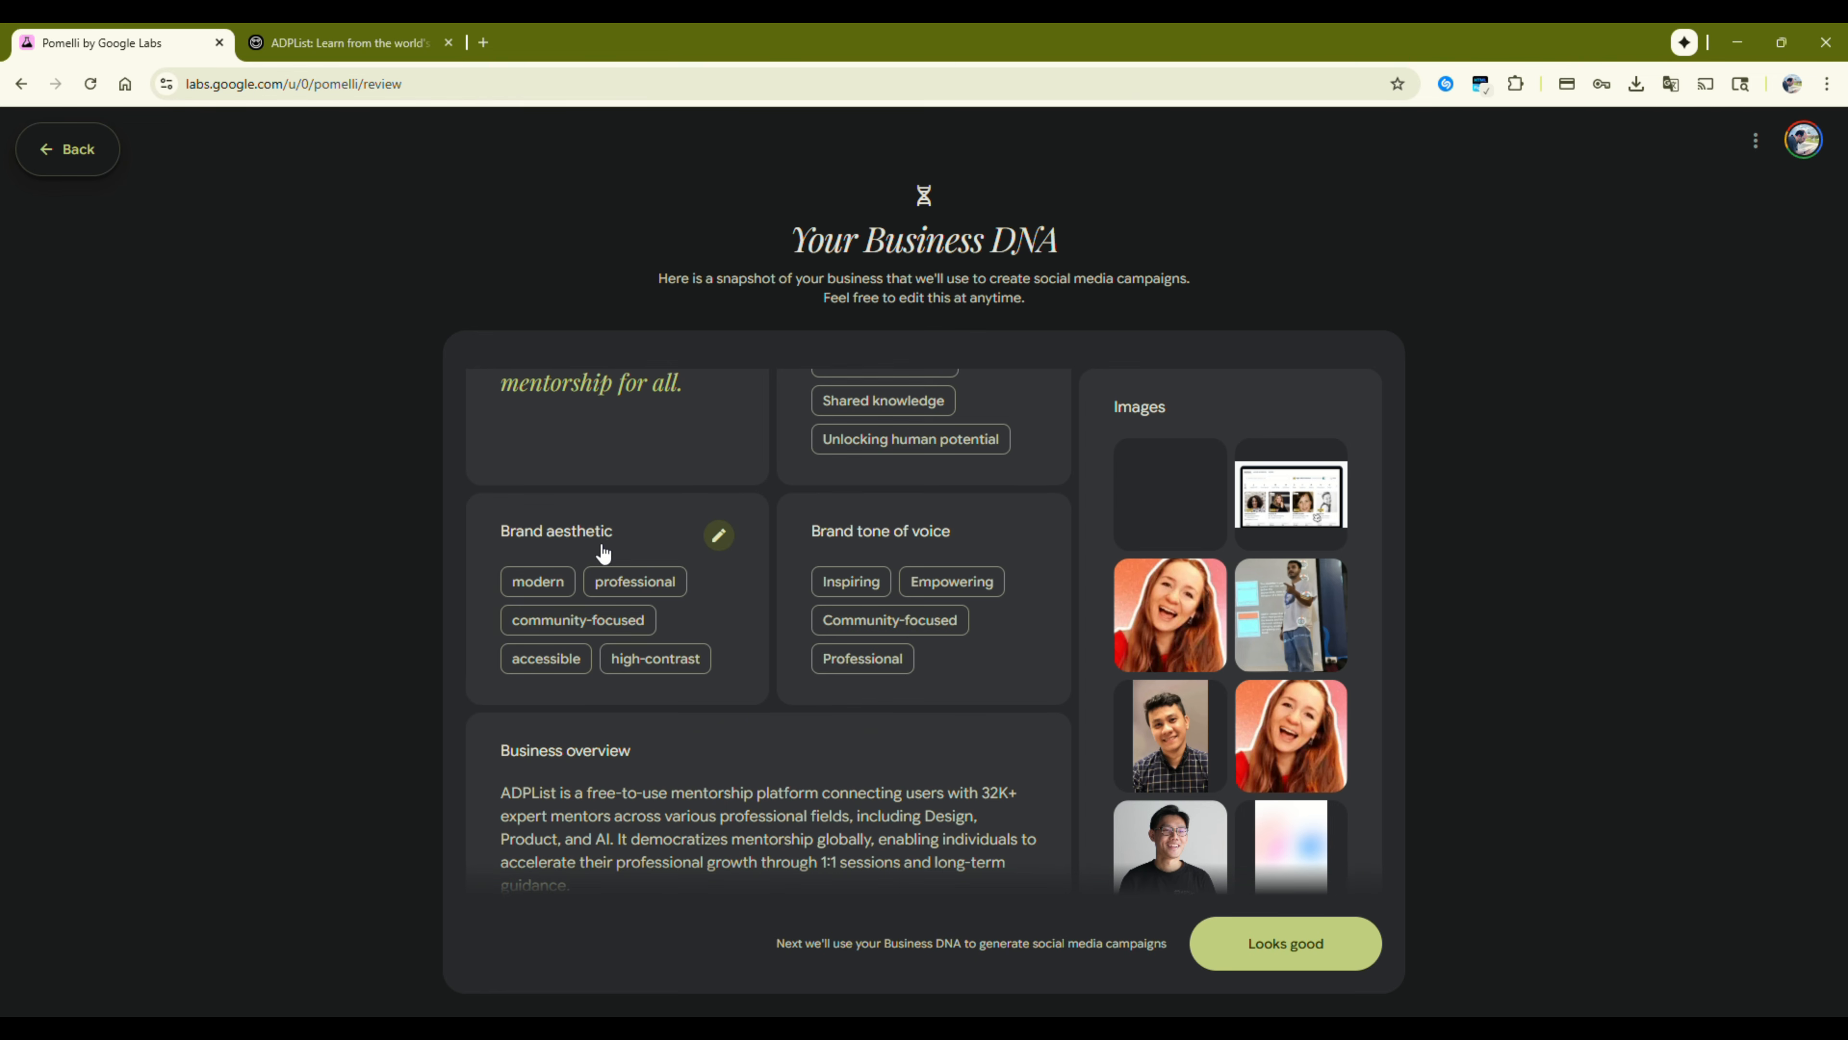
pyautogui.scroll(-1, 910, 627)
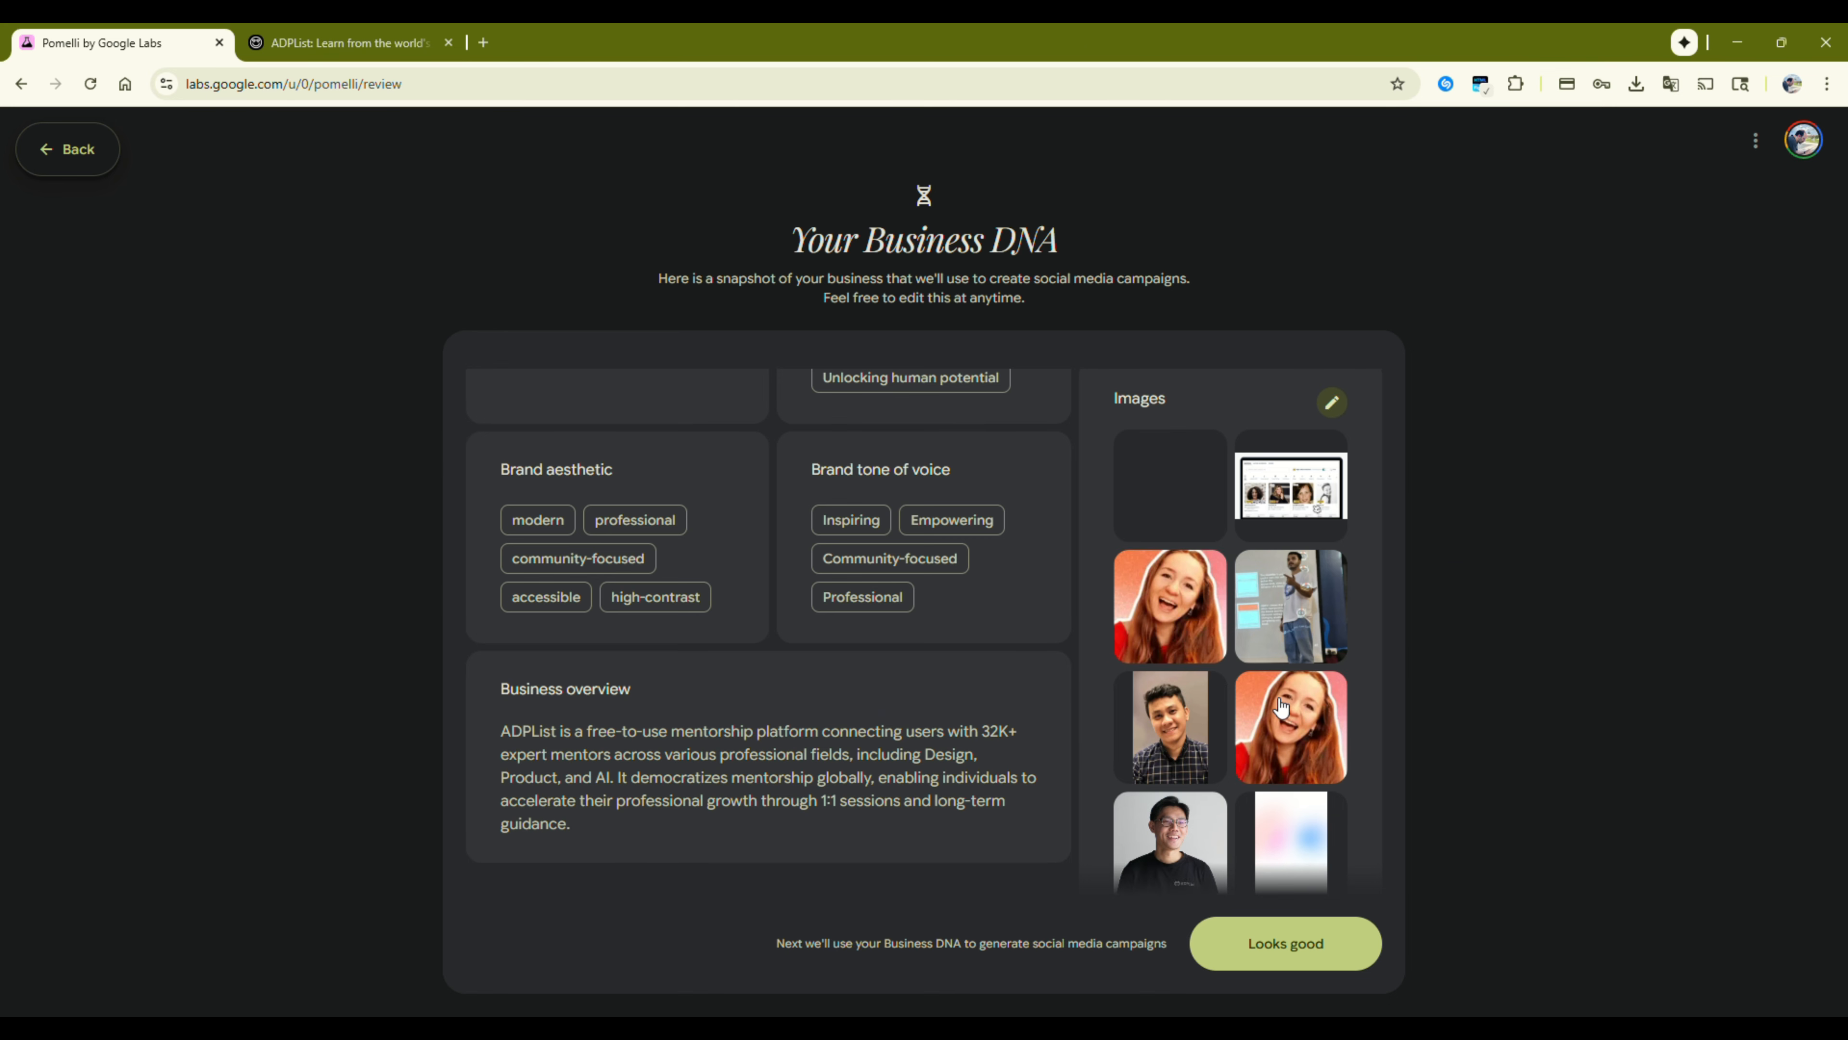
# Look through the images collected for the Business DNA and return to its logo, fonts and colors
pyautogui.scroll(-2, 1291, 701)
pyautogui.scroll(2, 1295, 706)
pyautogui.scroll(-10, 1296, 706)
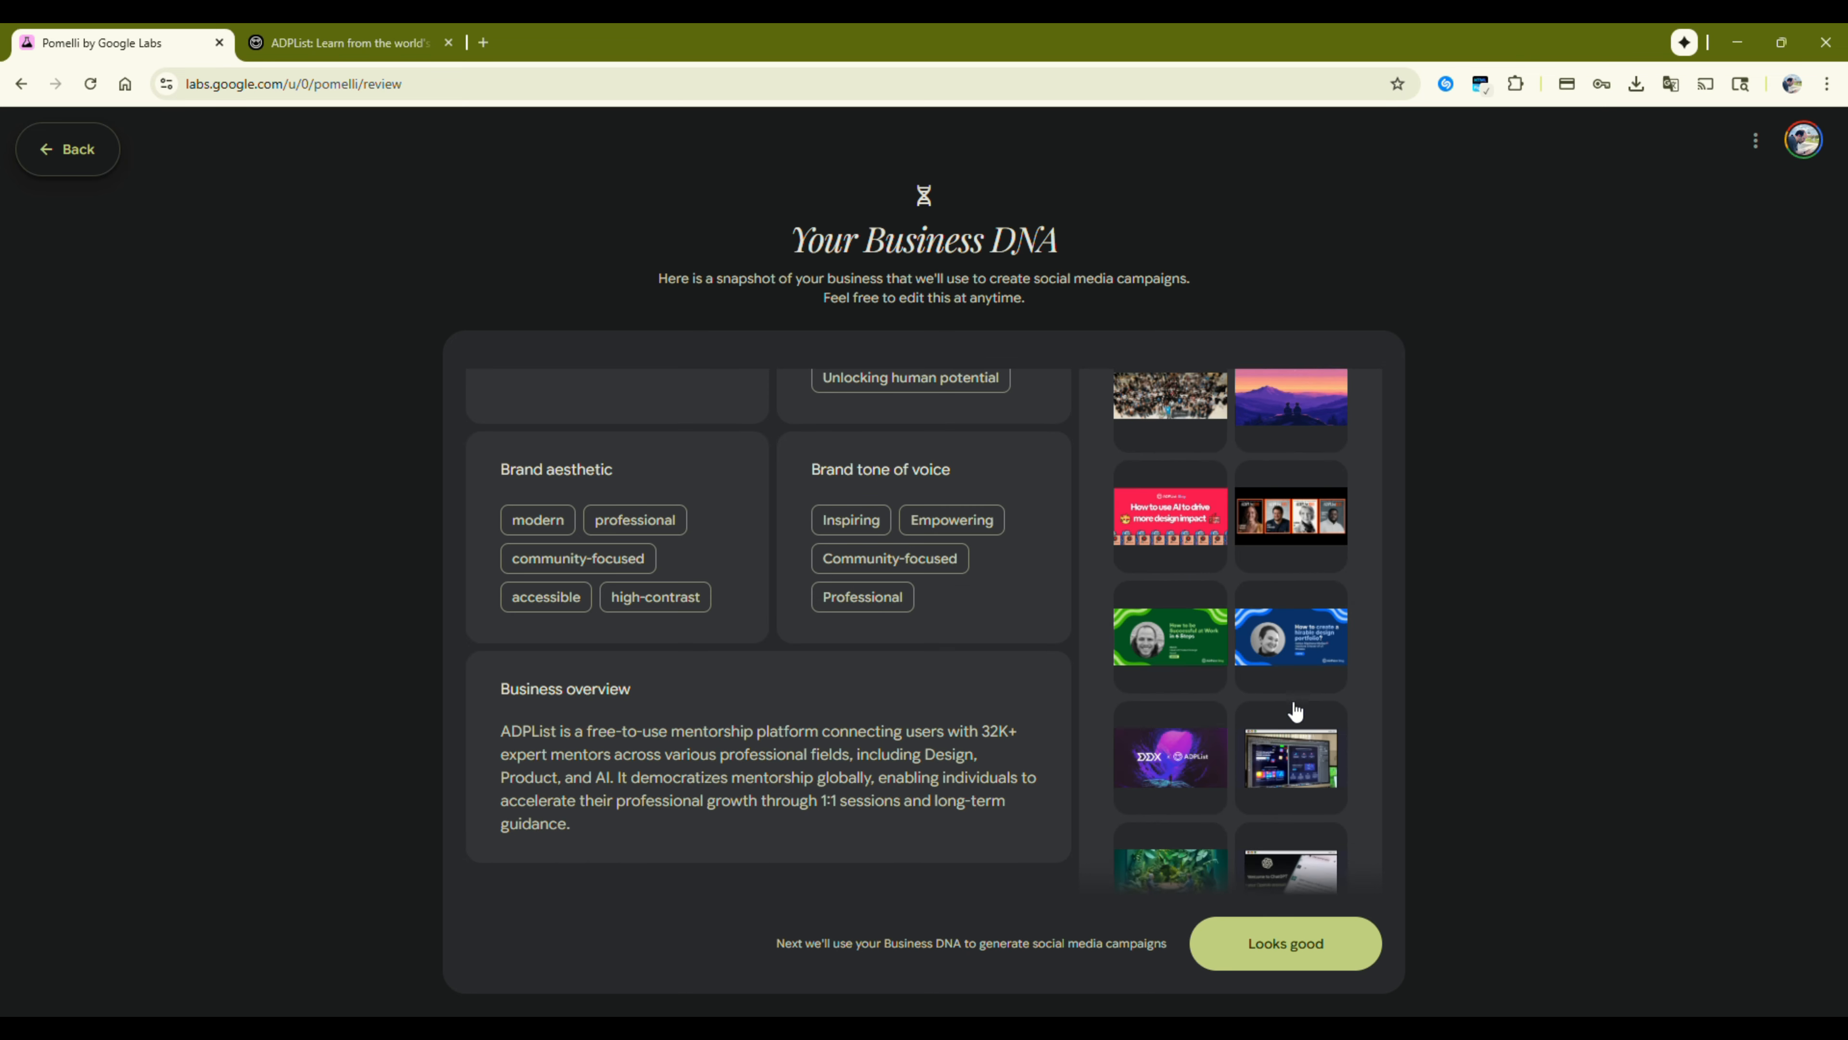
pyautogui.scroll(-6, 1292, 707)
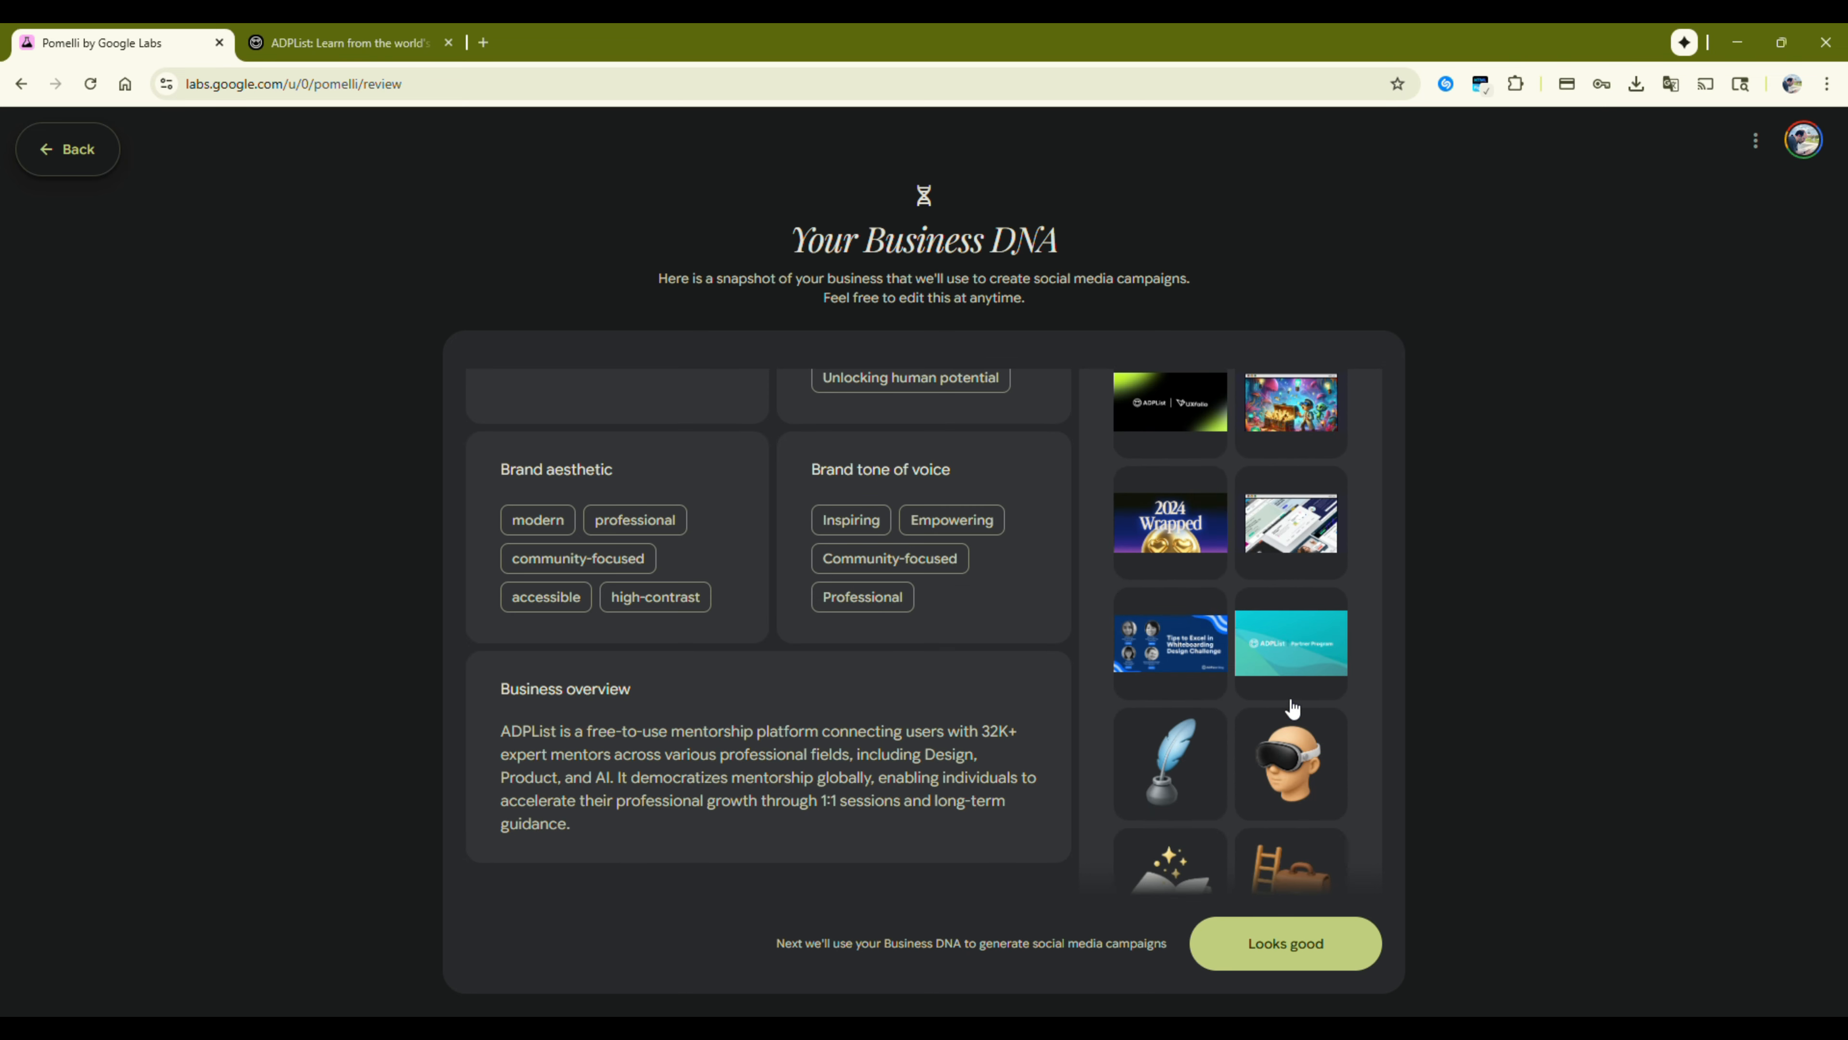
pyautogui.scroll(-5, 1281, 710)
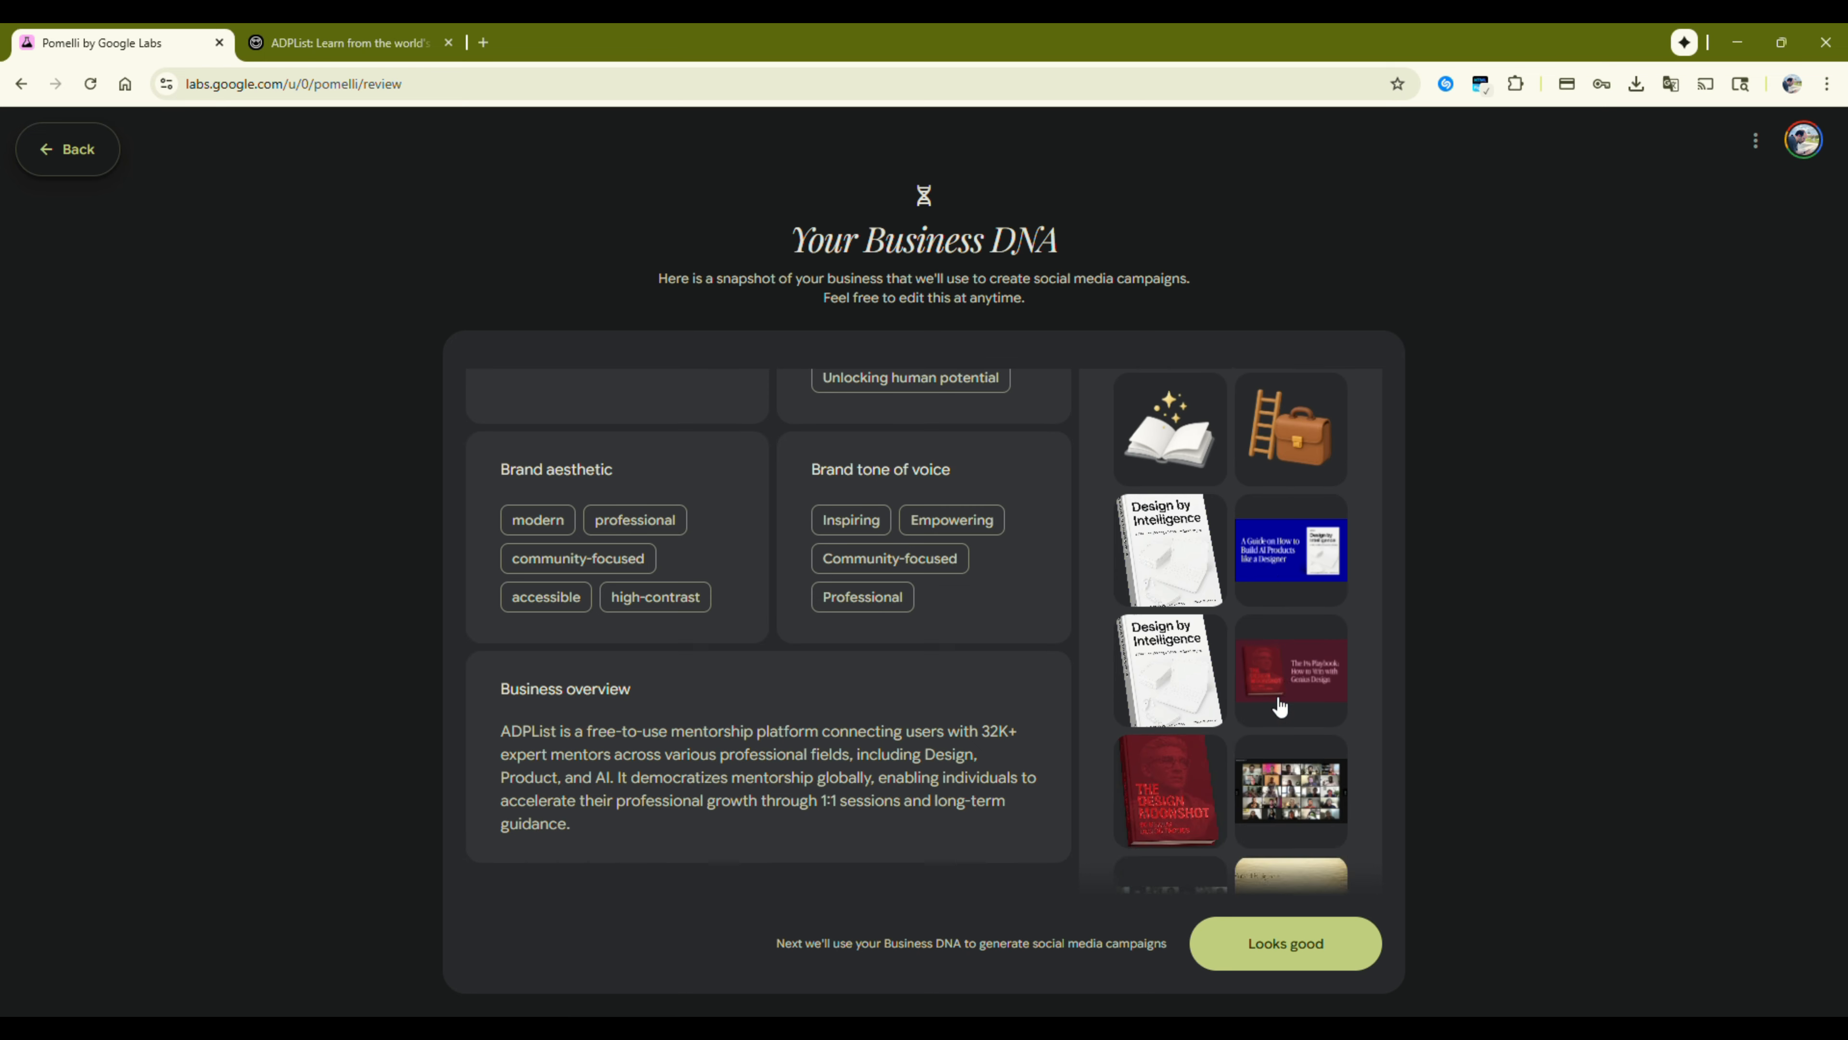
pyautogui.scroll(10, 1269, 700)
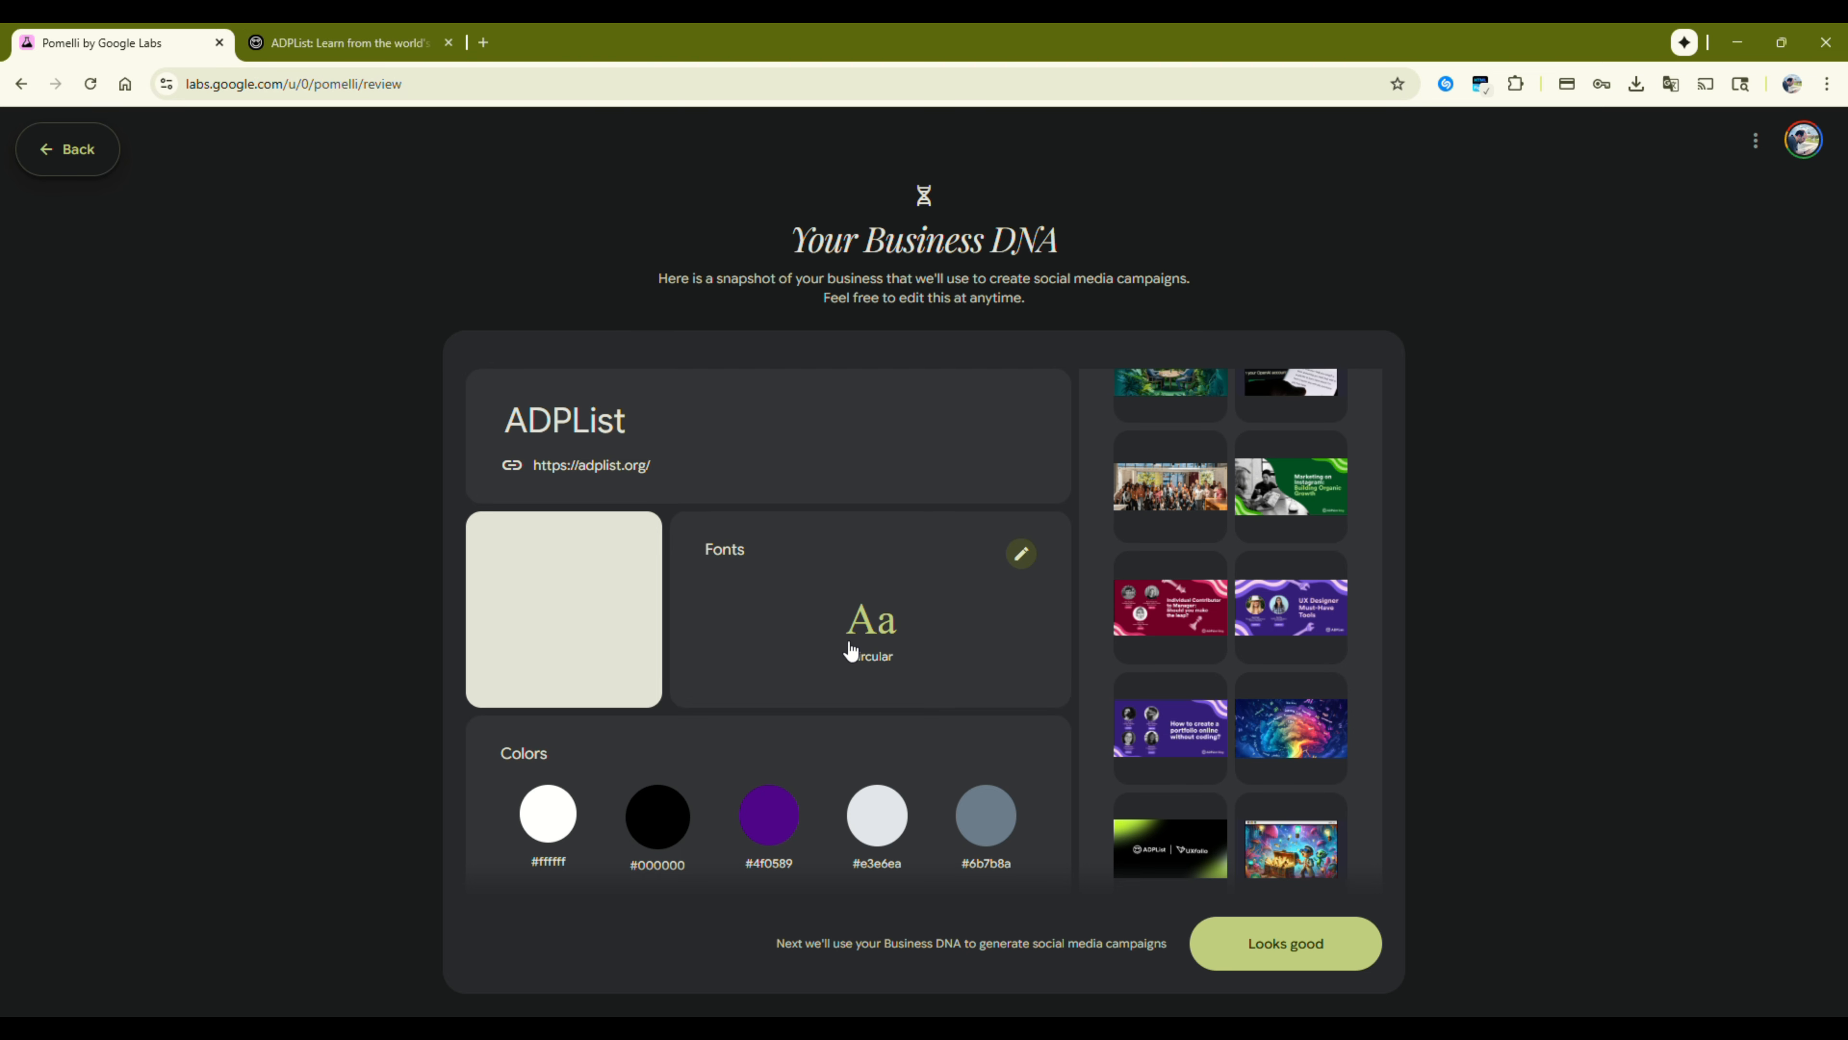
# Look through the ADPList website to compare its typography and imagery with the Business DNA, and return to Pomelli
pyautogui.click(348, 44)
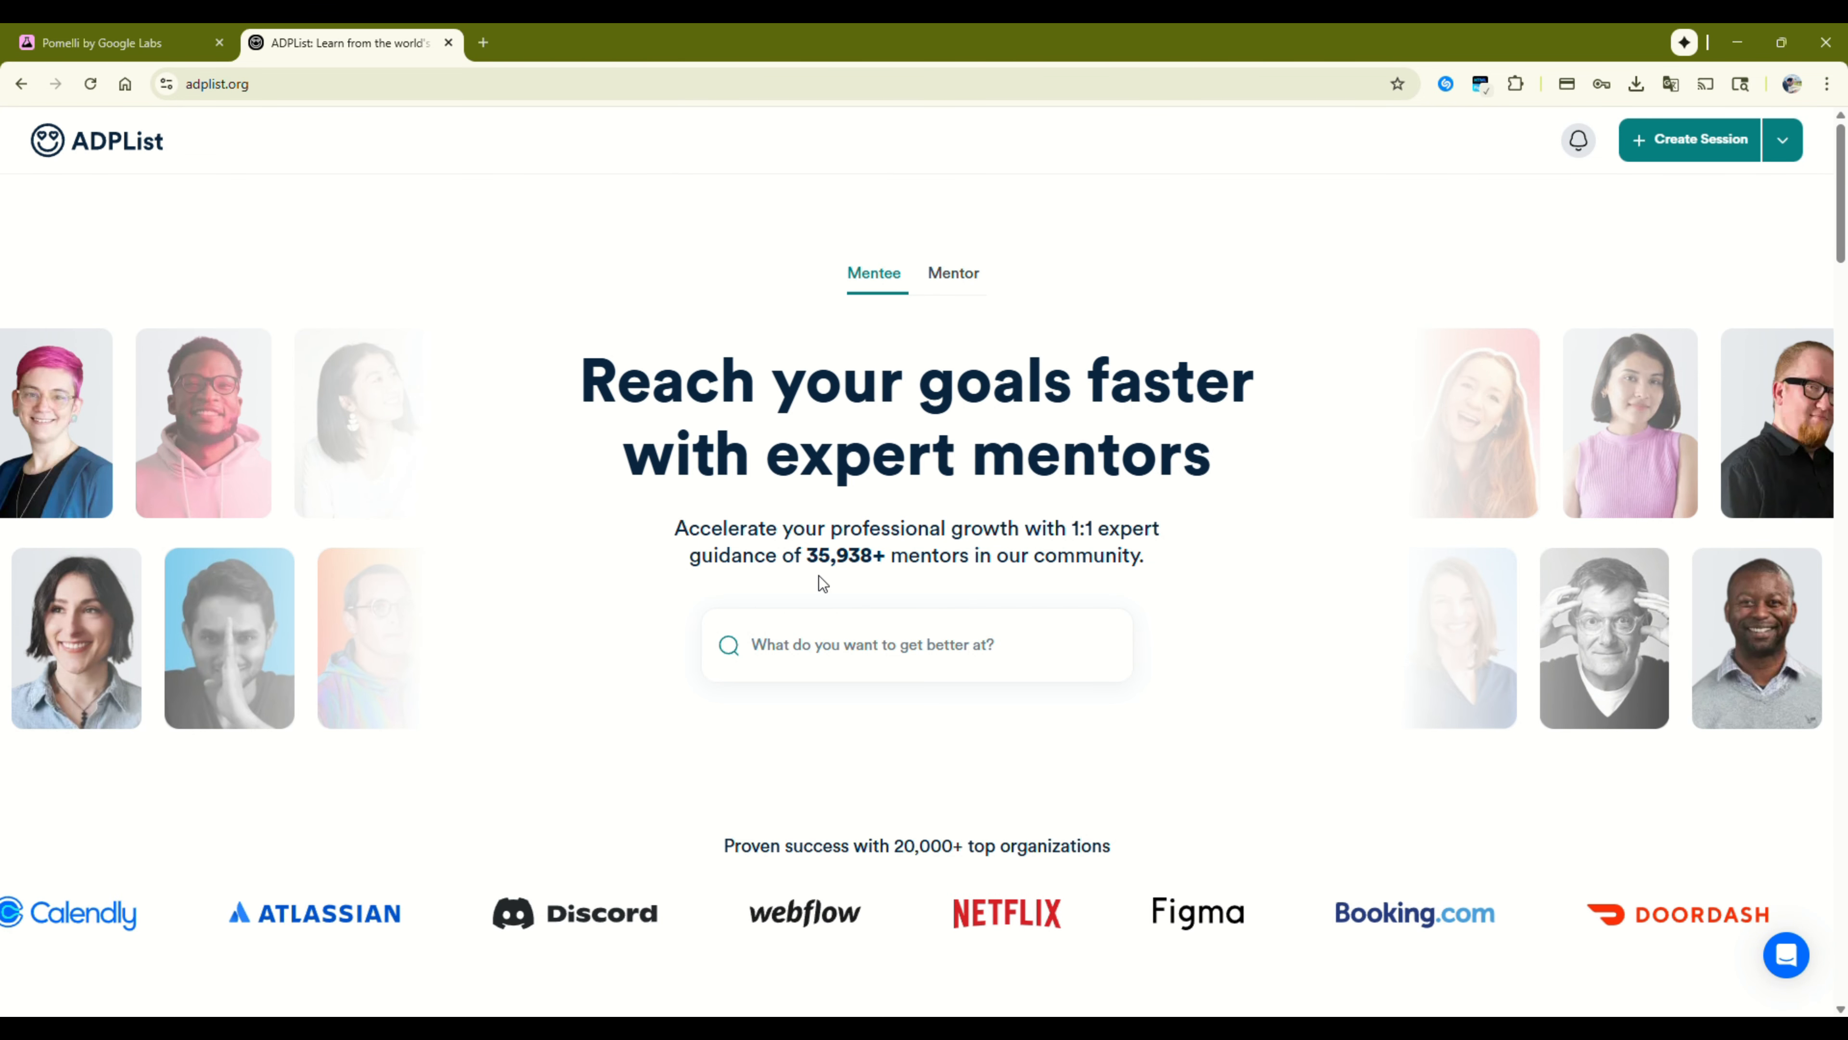
pyautogui.scroll(-5, 818, 575)
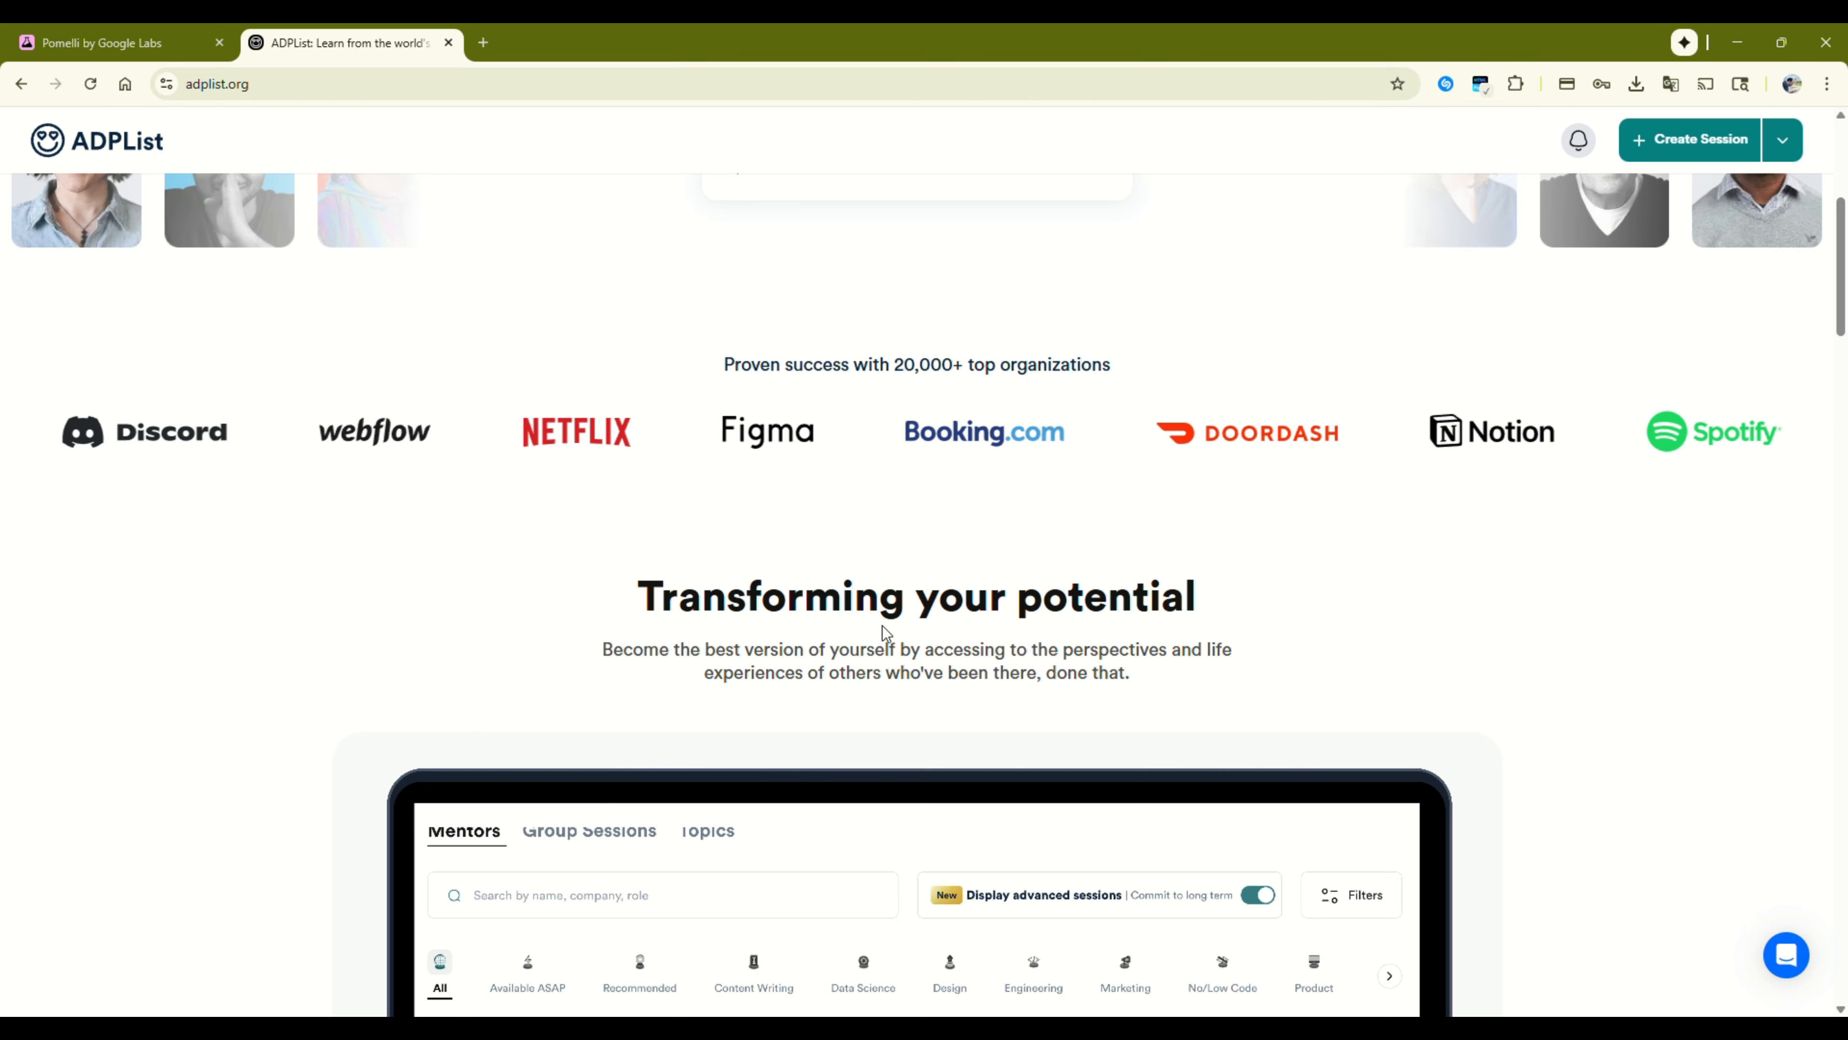
pyautogui.scroll(-7, 883, 628)
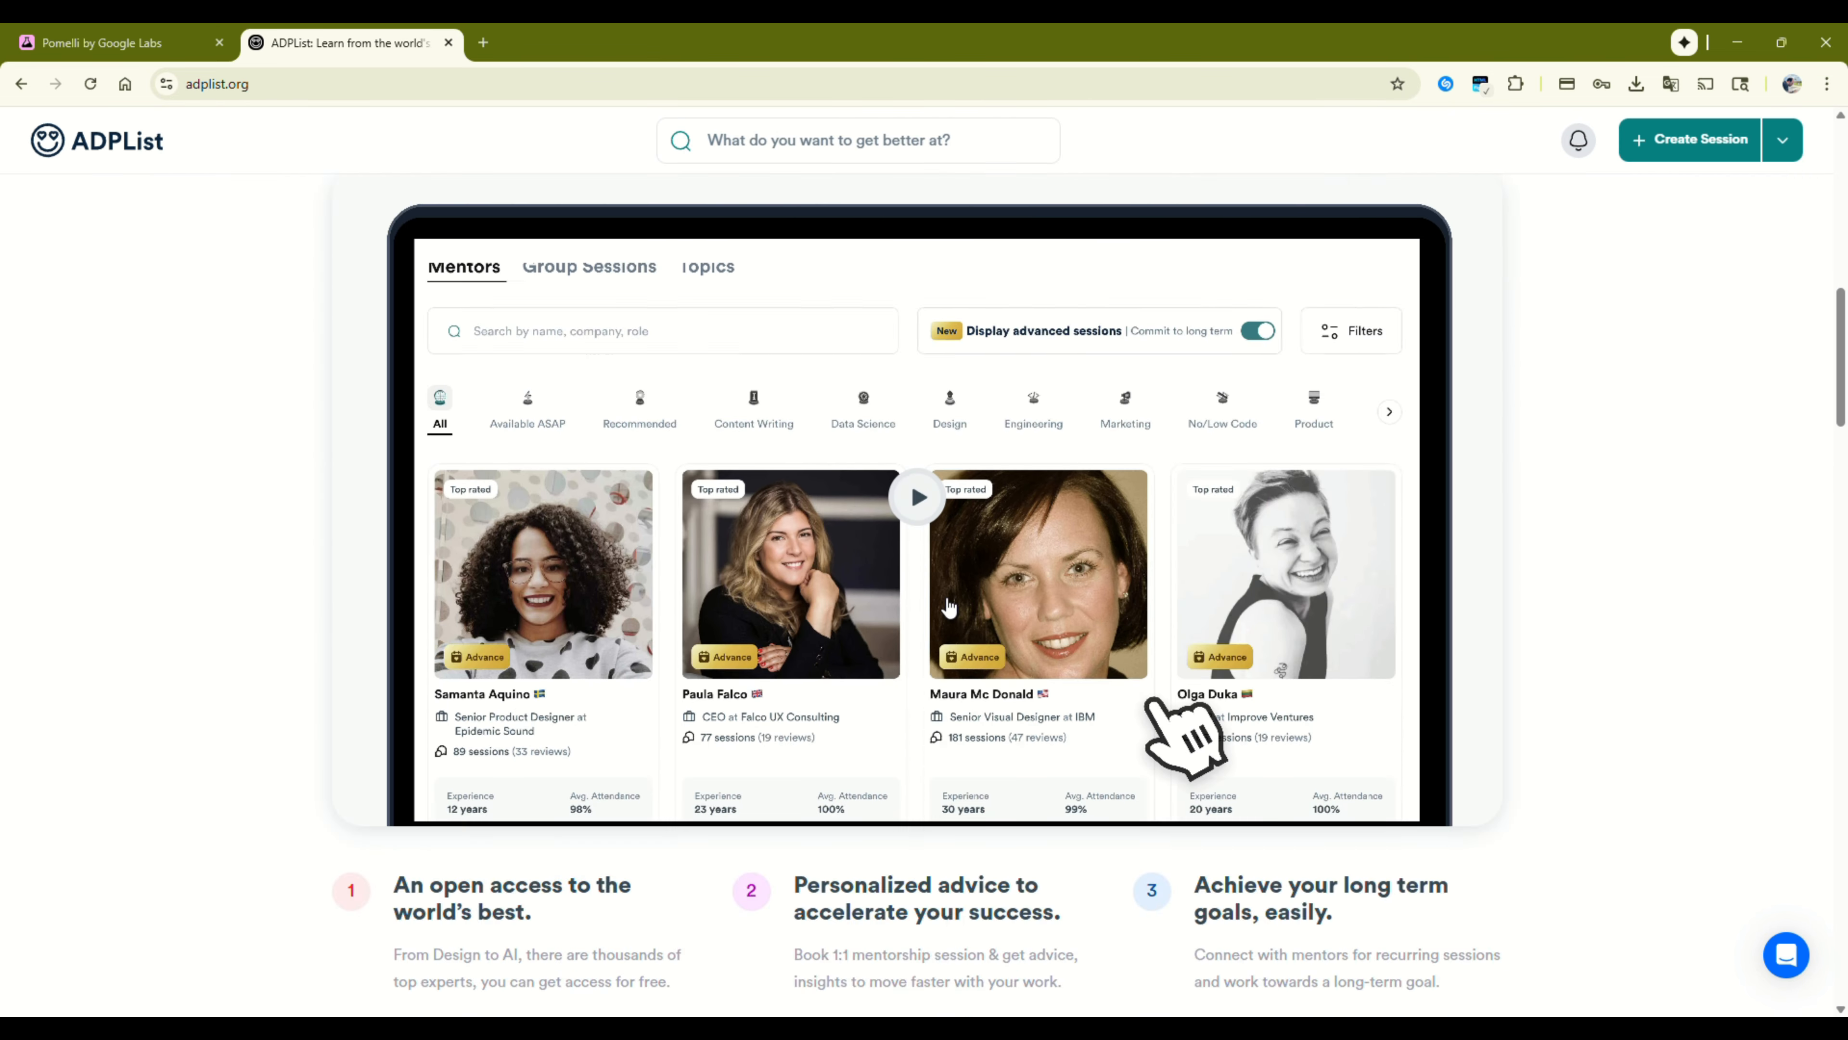
pyautogui.scroll(-10, 938, 619)
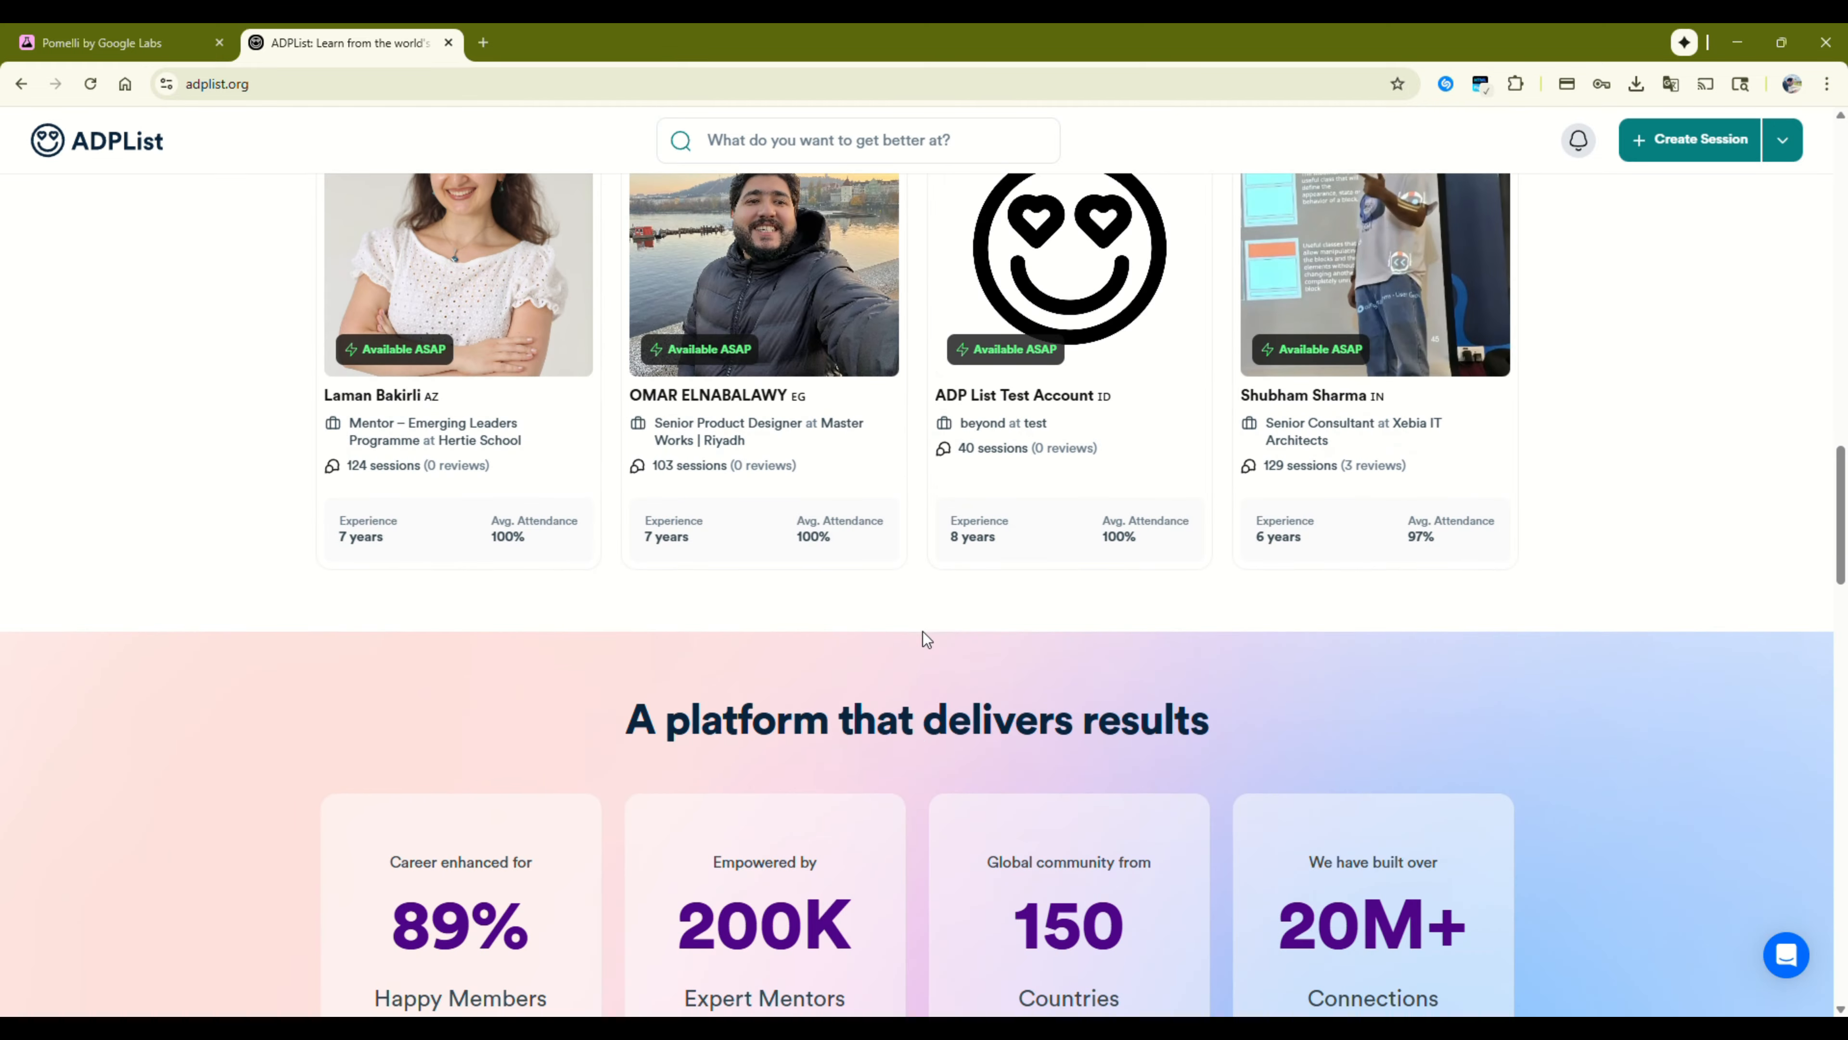
pyautogui.scroll(-8, 935, 746)
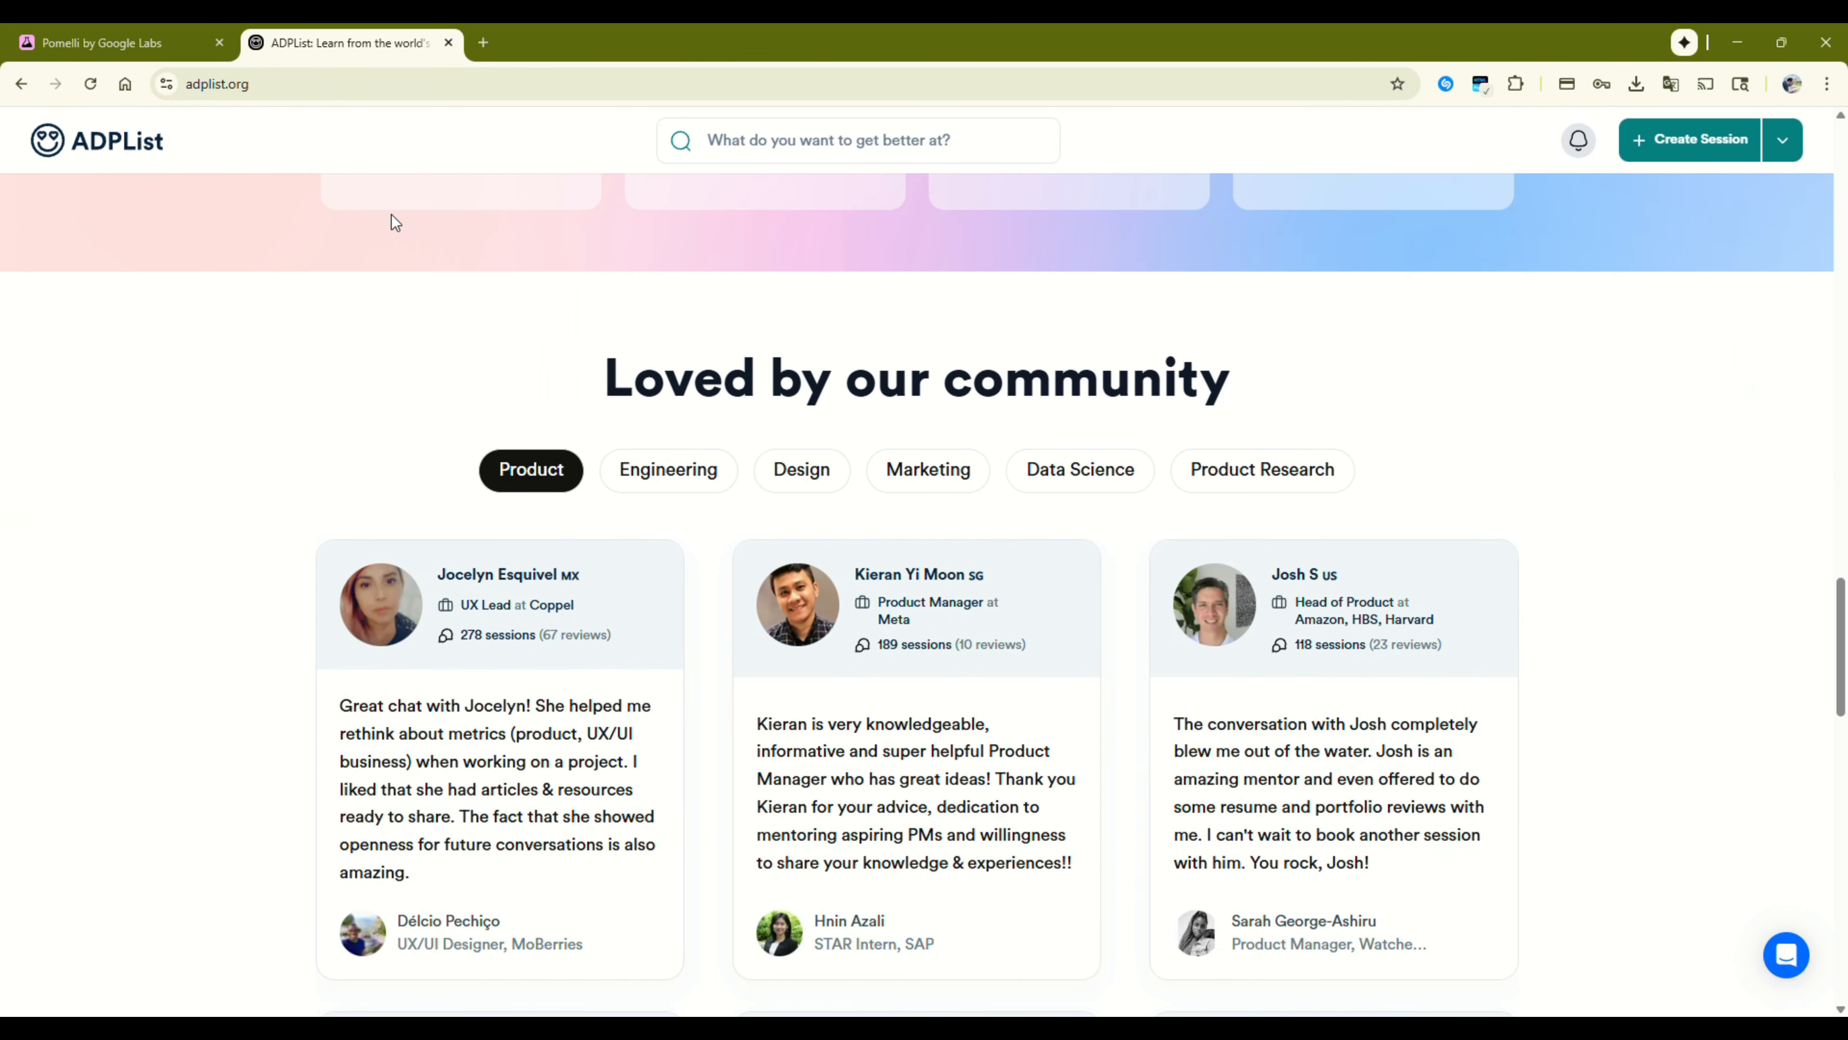
pyautogui.click(82, 46)
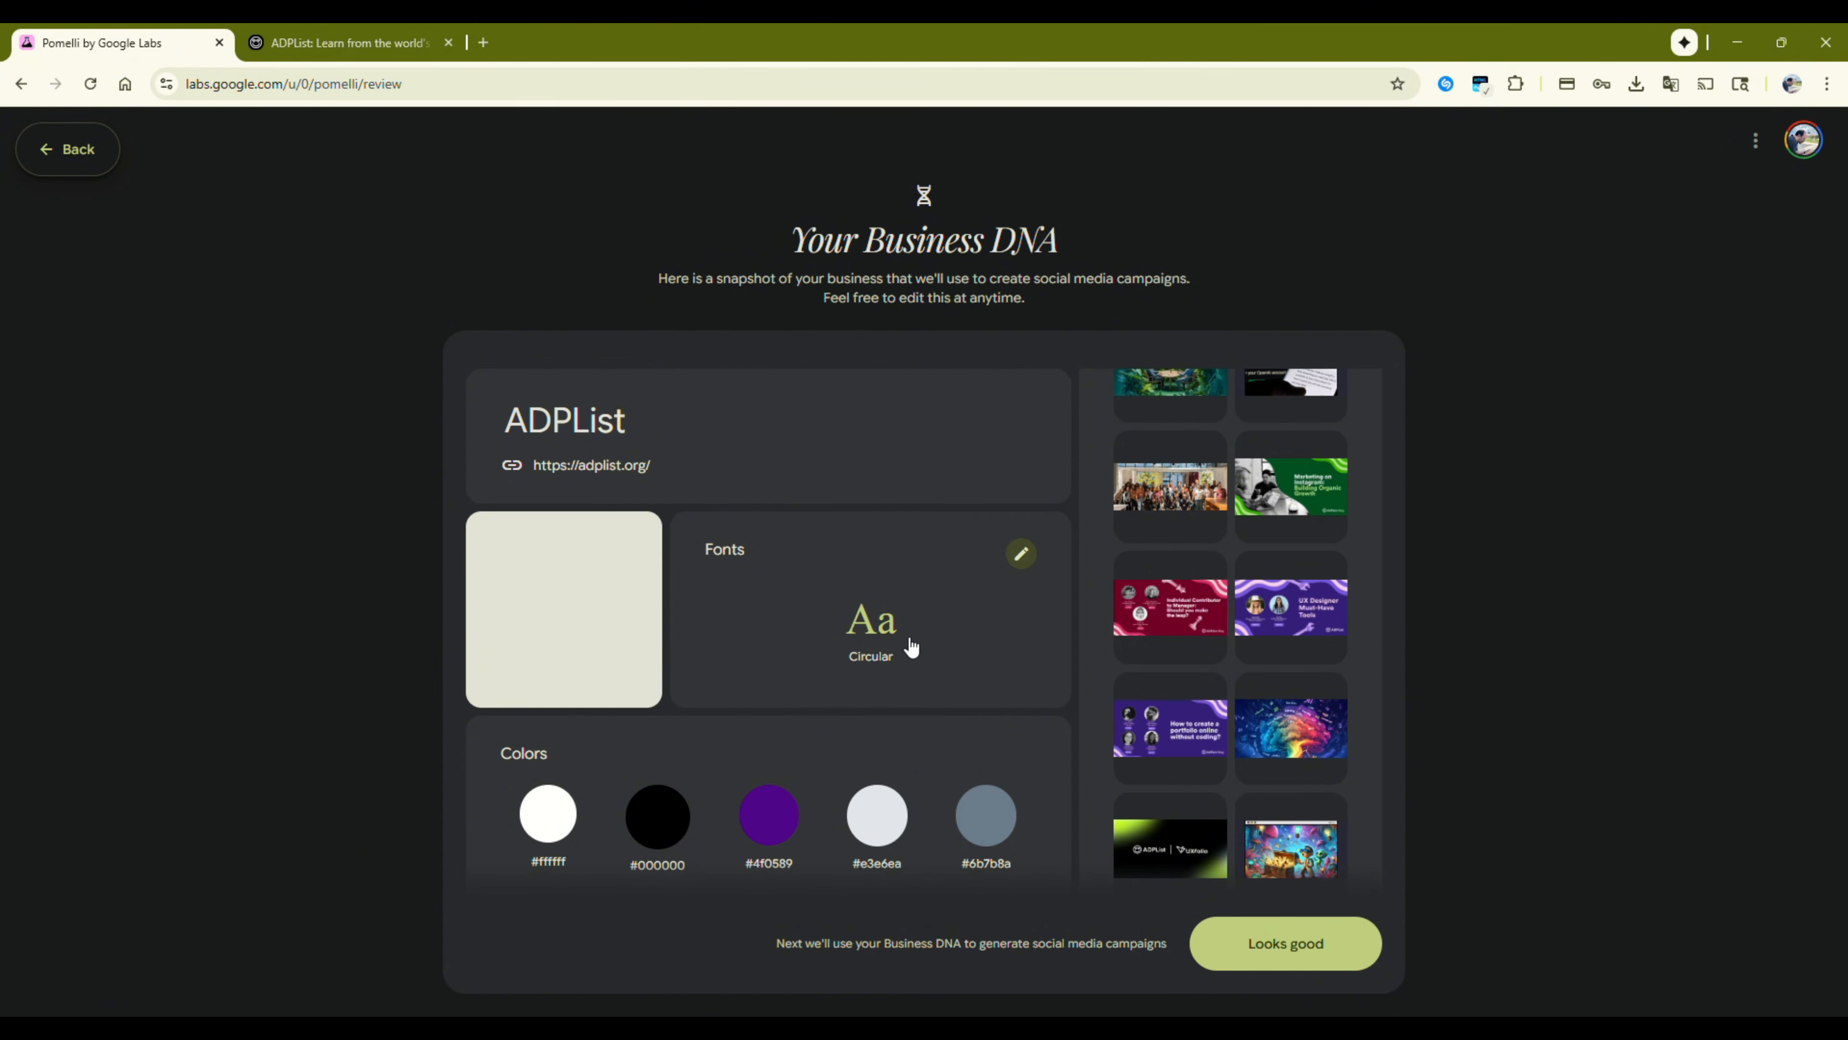
# Browse the fonts available for the business and leave the font selection without applying a change
pyautogui.click(1021, 555)
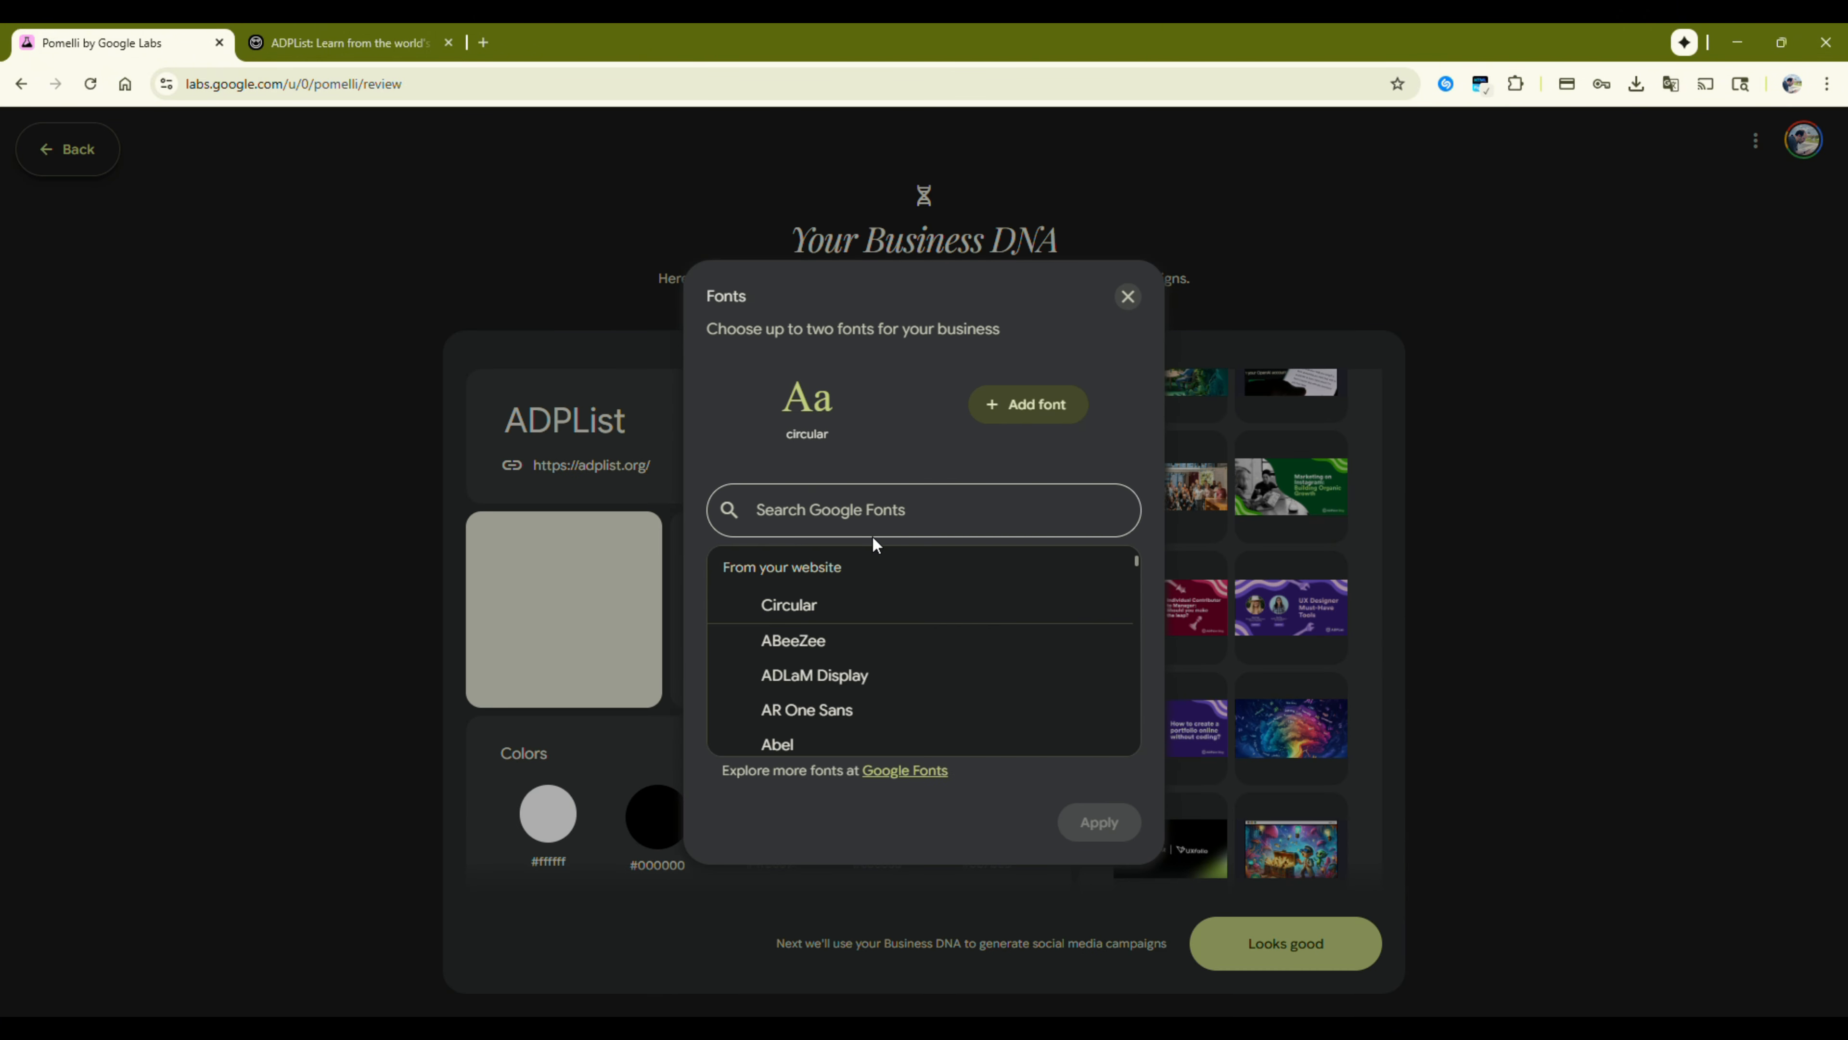
pyautogui.scroll(-1, 931, 655)
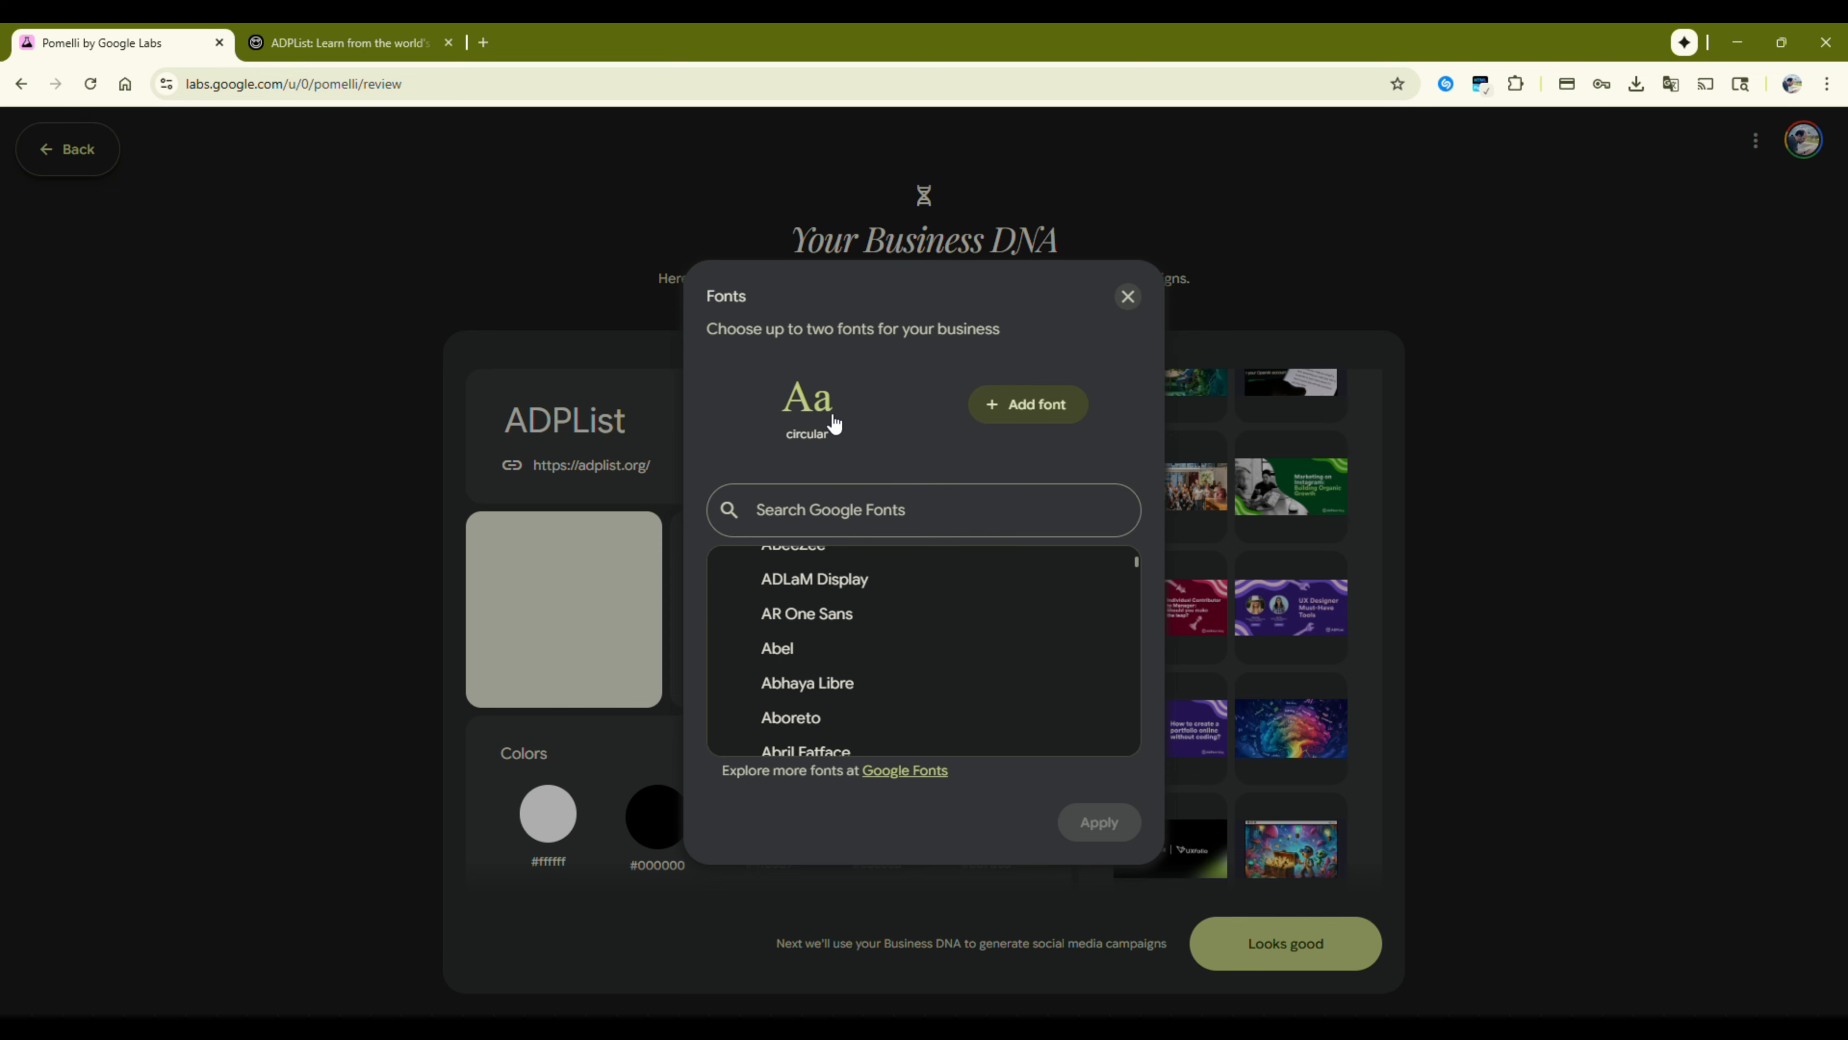
pyautogui.scroll(-2, 932, 727)
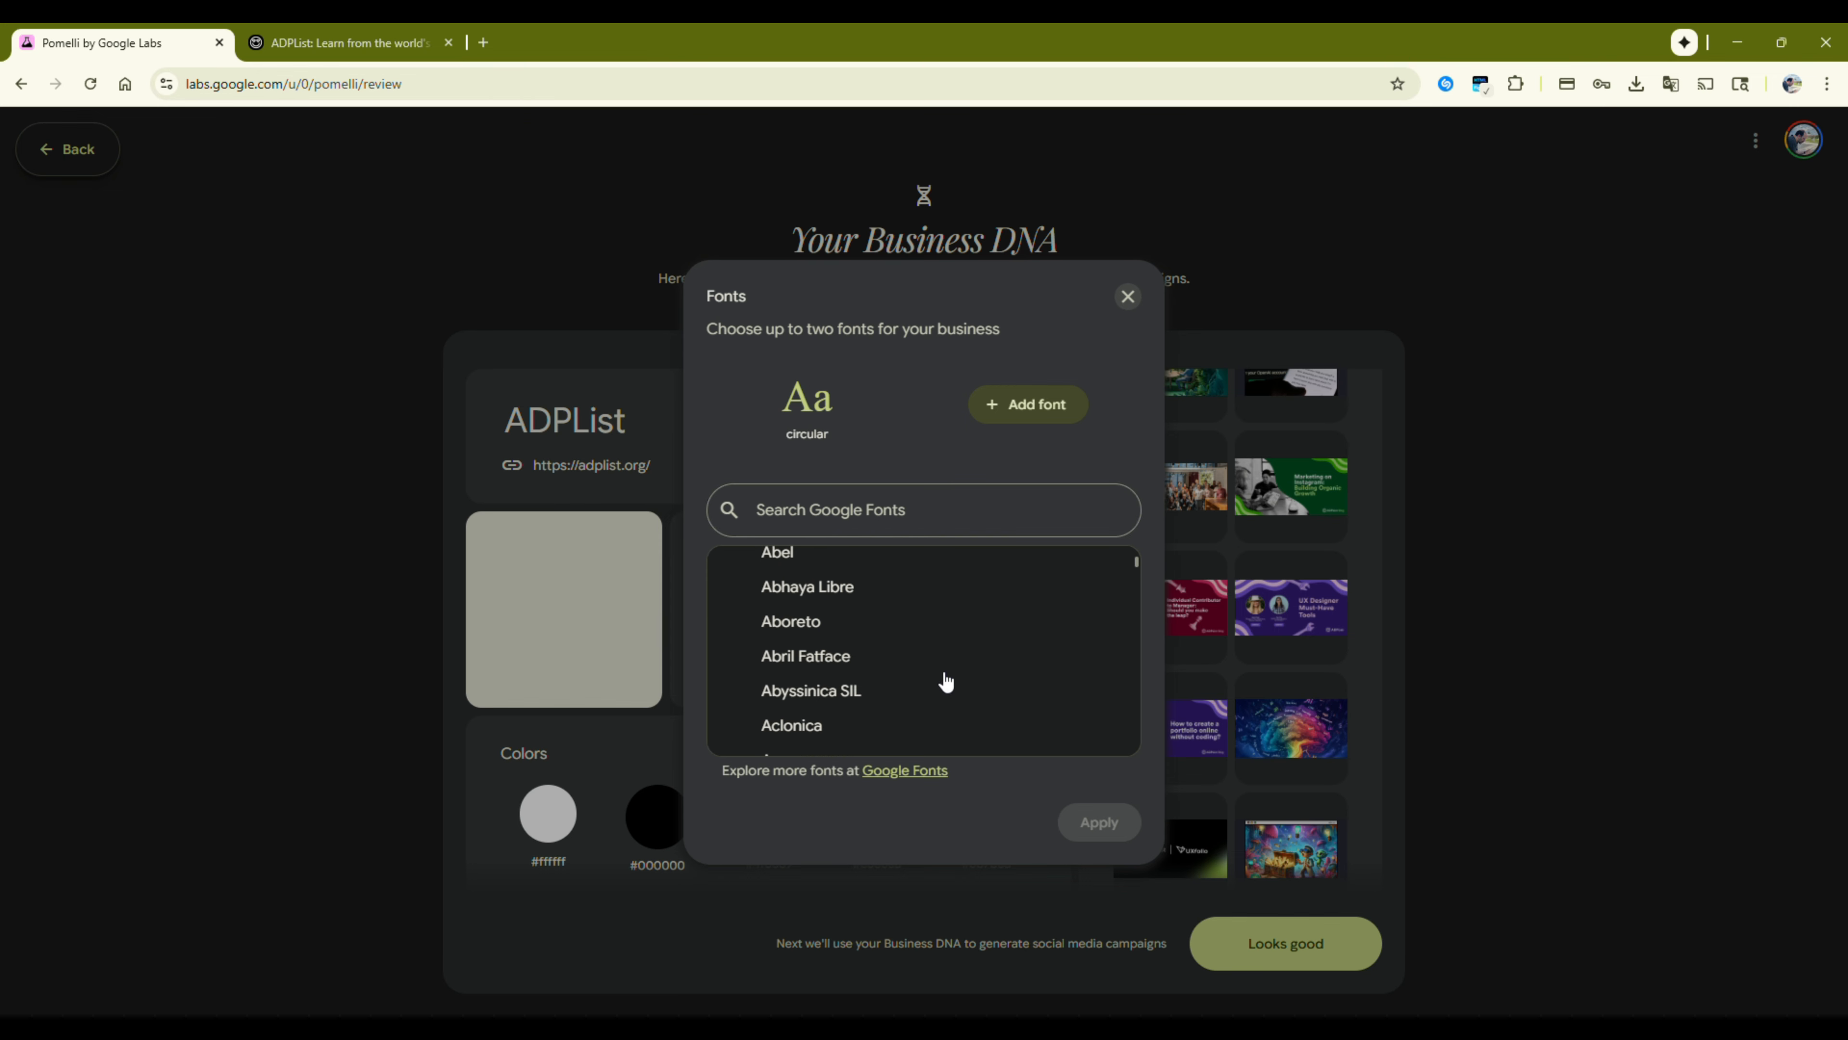
pyautogui.click(573, 673)
# Open the blank brand logo for editing and switch to generating one from a description
pyautogui.click(556, 625)
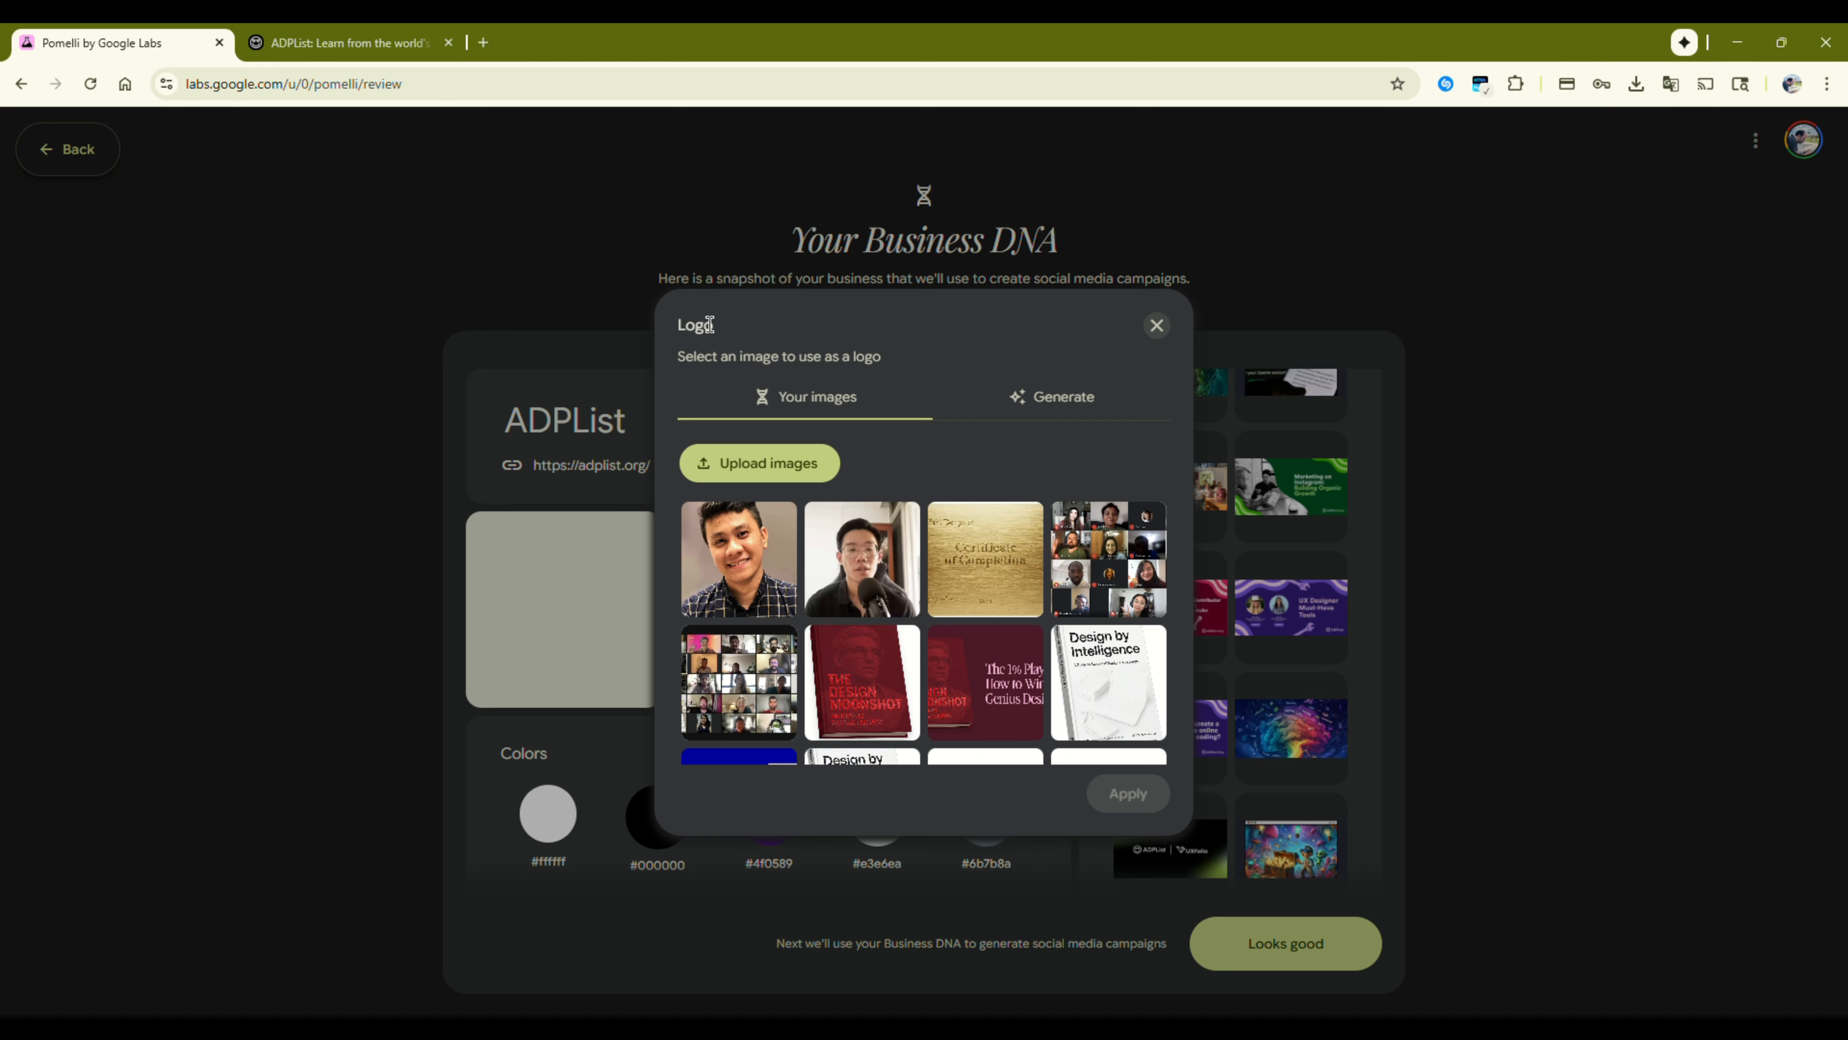
pyautogui.click(1044, 409)
pyautogui.click(943, 536)
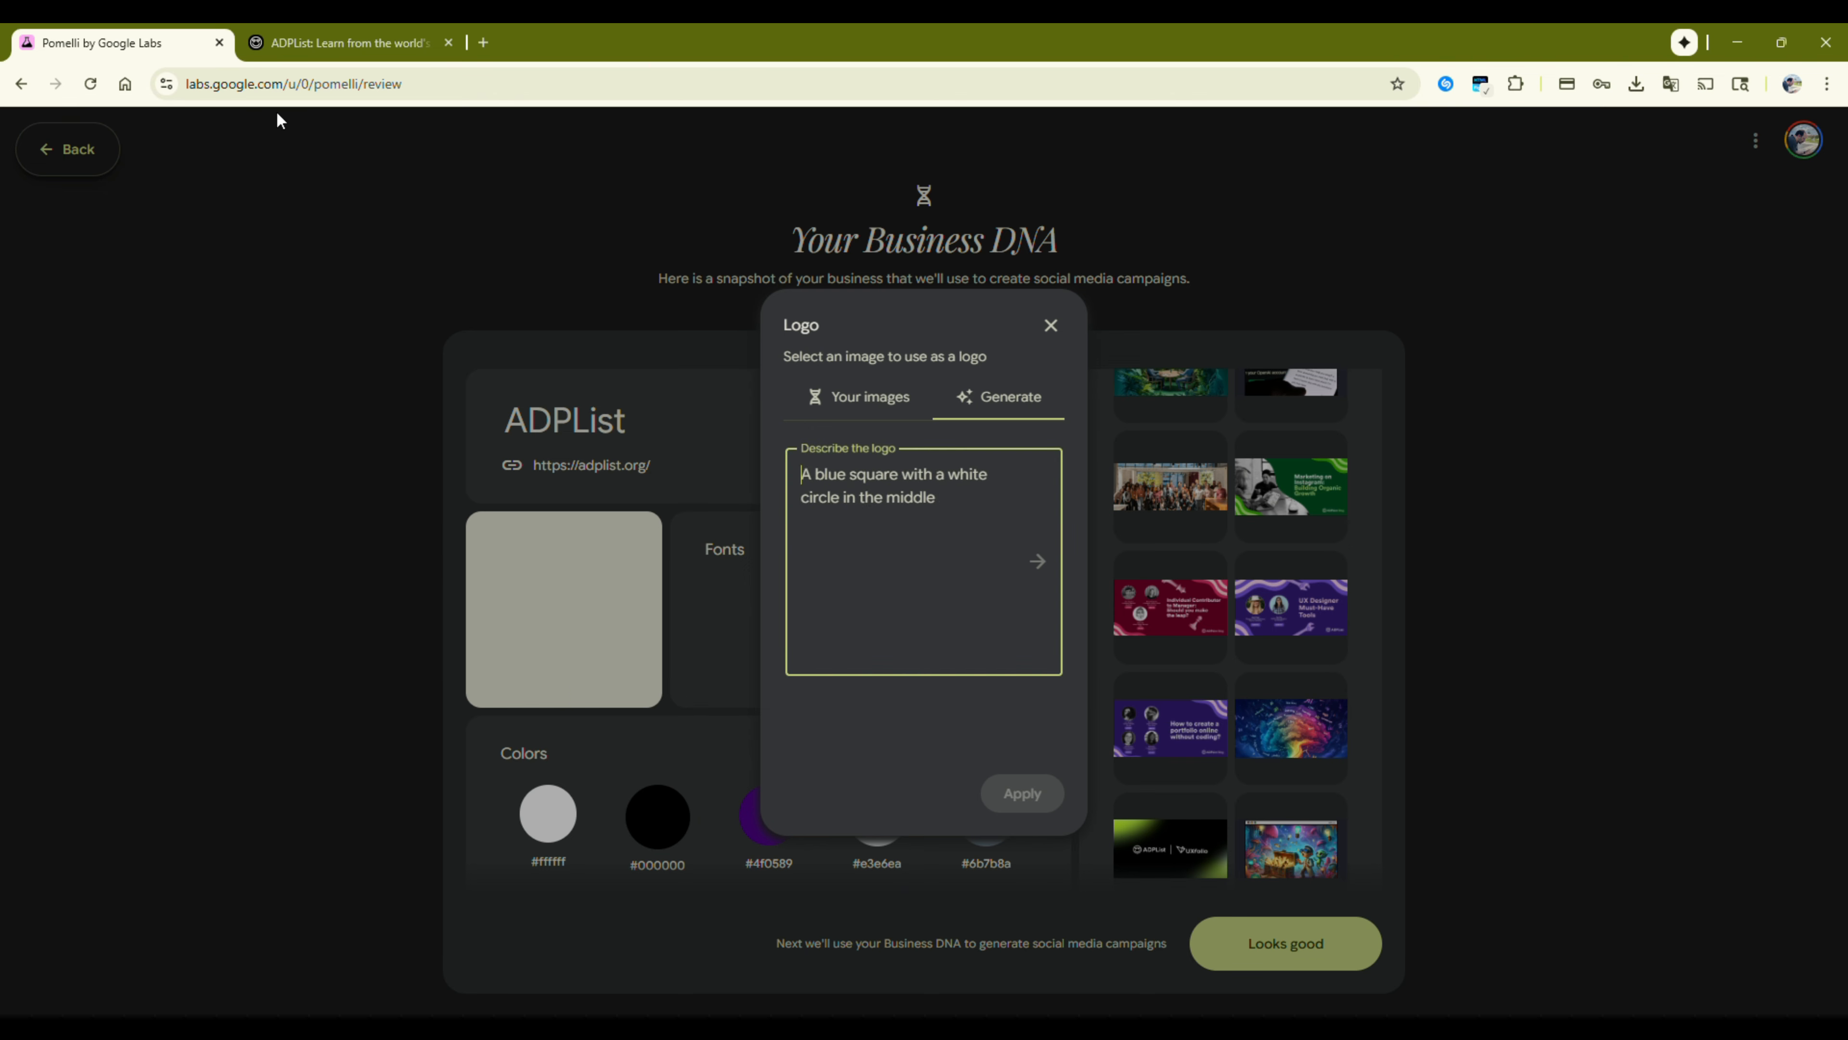
# Check the logo on the ADPList website as a reference and return to the logo generator
pyautogui.click(303, 45)
pyautogui.scroll(4, 331, 422)
pyautogui.scroll(4, 299, 425)
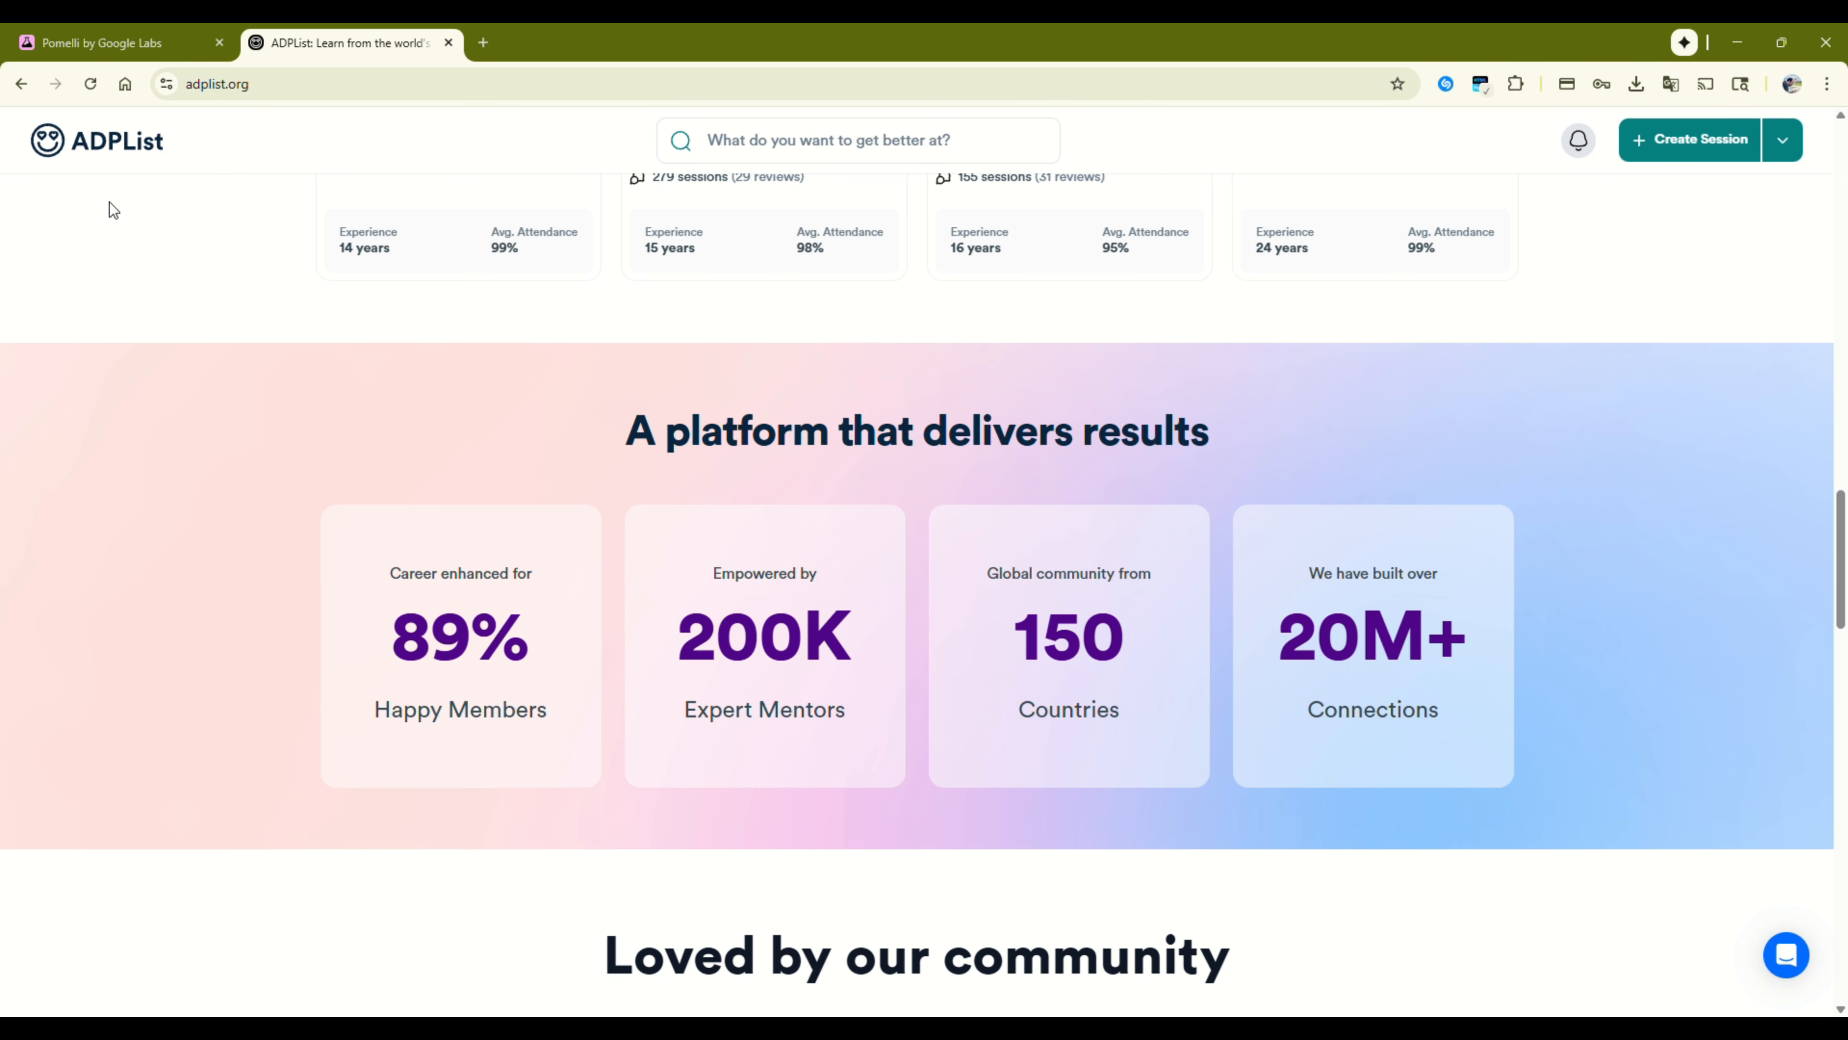
pyautogui.click(119, 43)
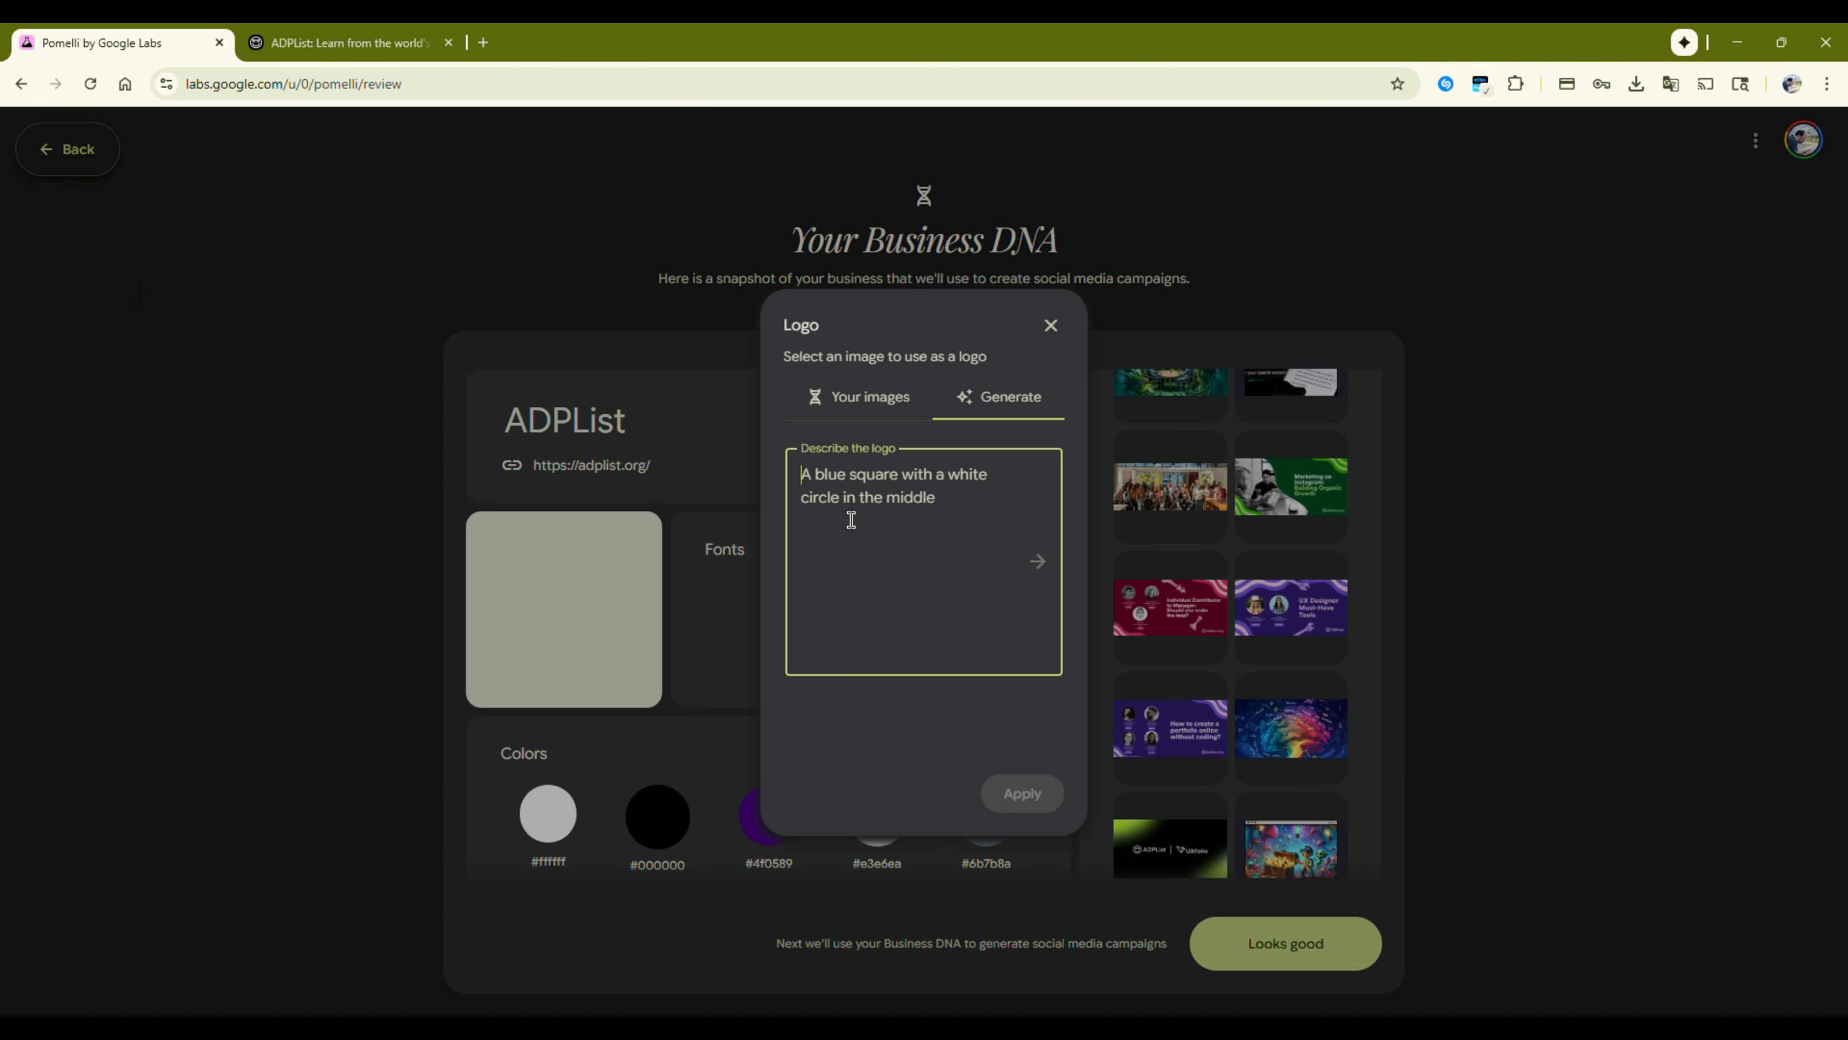
# Generate logo options from the description: an emoji with hearted-shape eyes and a smile. And next to it, the word "ADPList"
pyautogui.hotkey('ctrl', 'a')
pyautogui.write('an emoj')
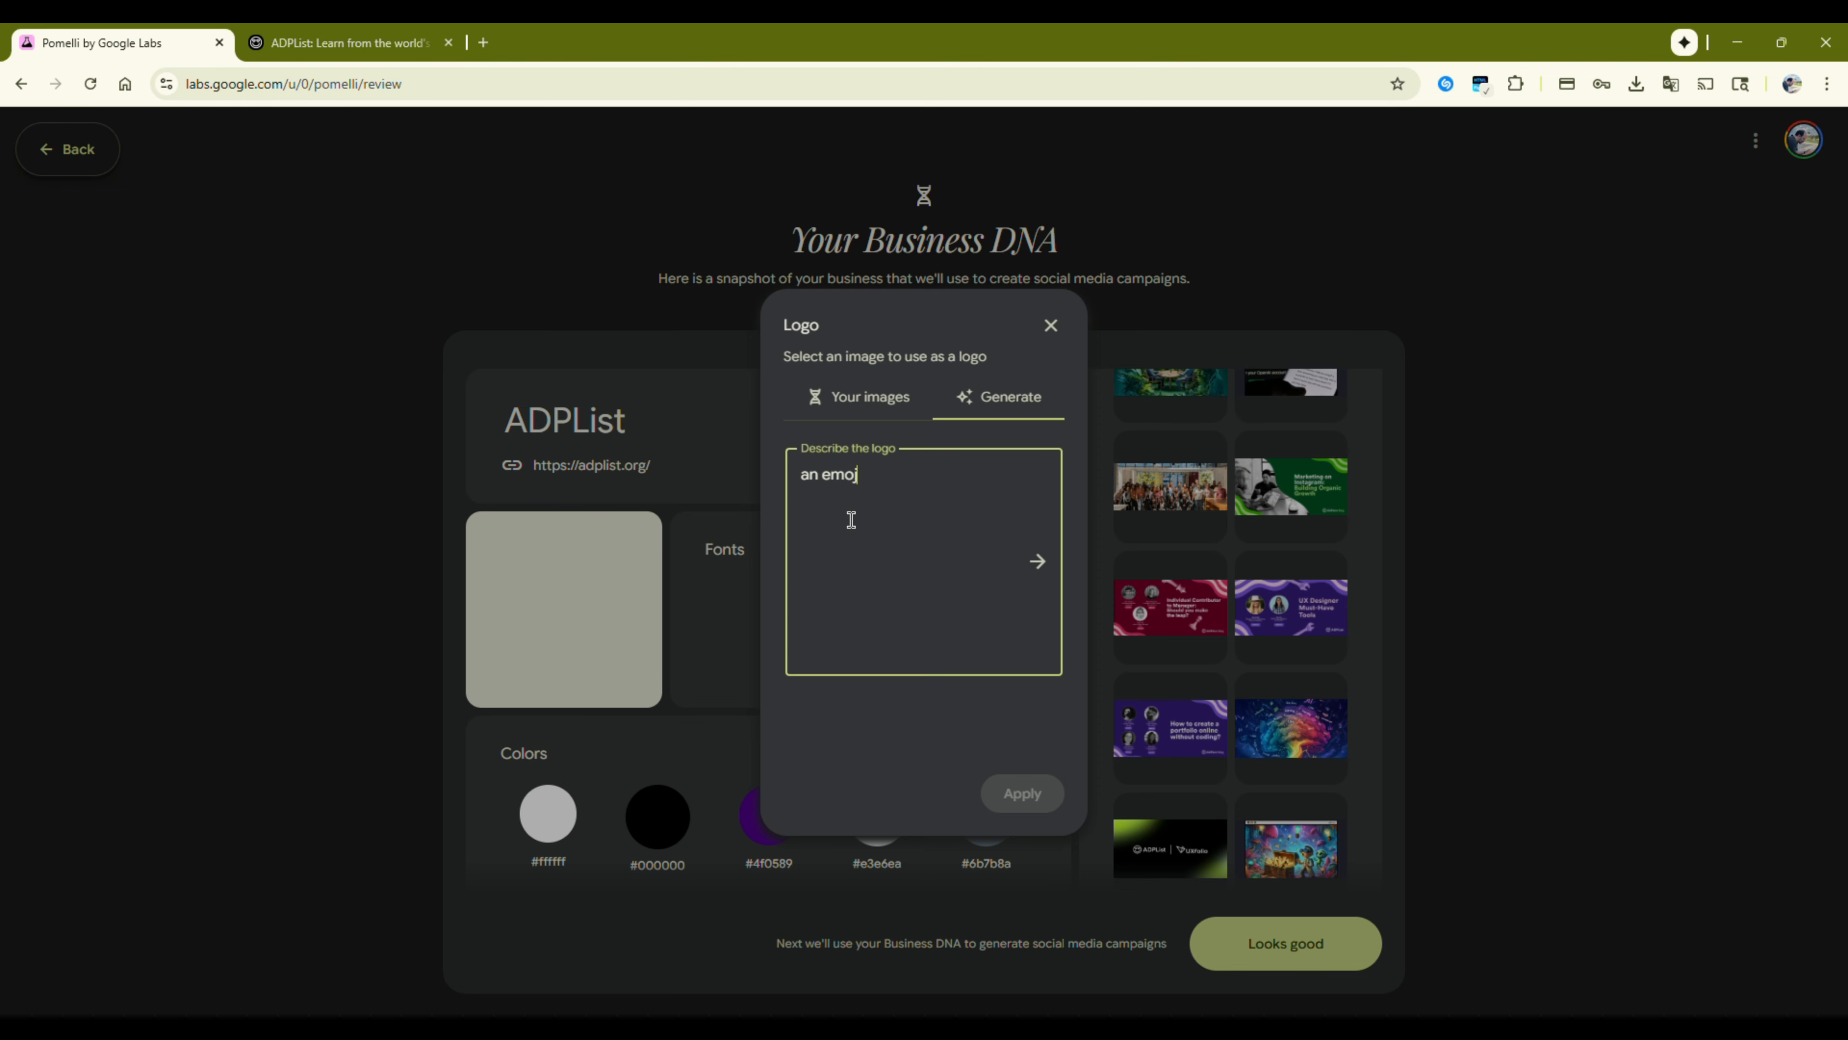
pyautogui.write('i with hearted-shjap')
pyautogui.press('BackSpace')
pyautogui.write('ape eyes and')
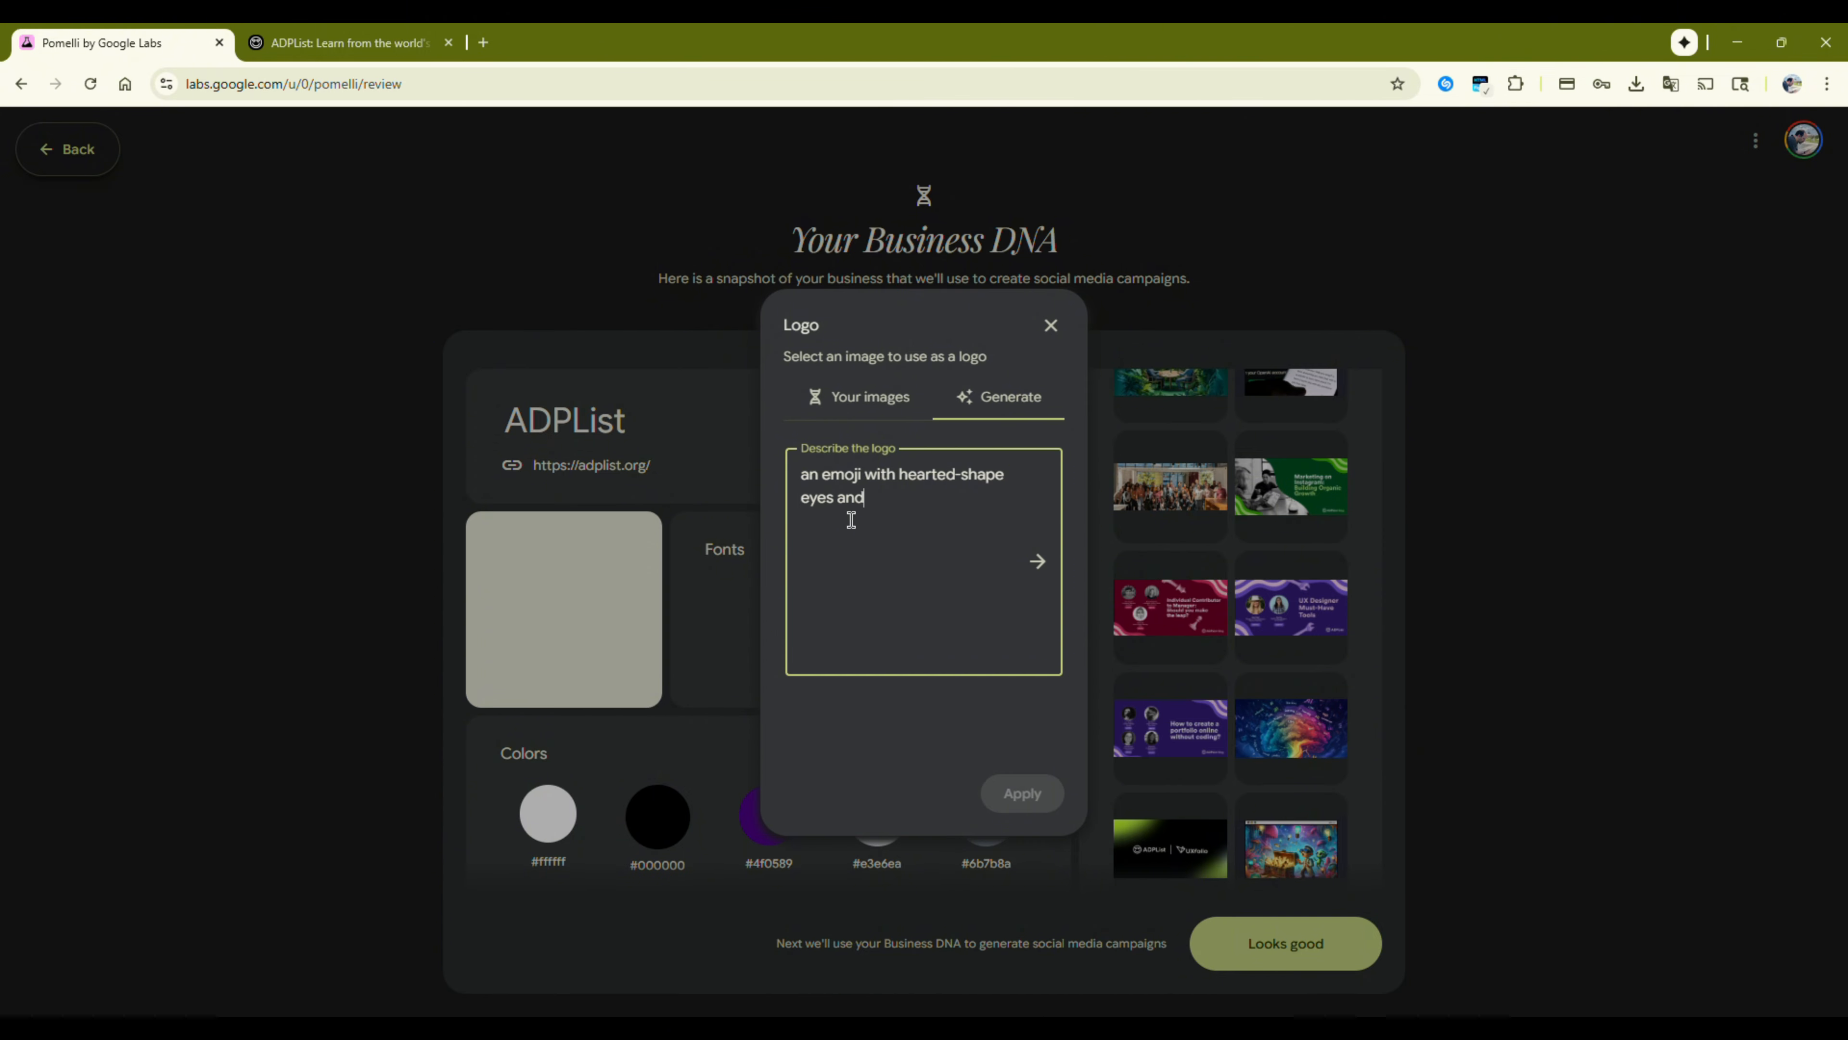
pyautogui.write(' a smile. And next to it, the word "')
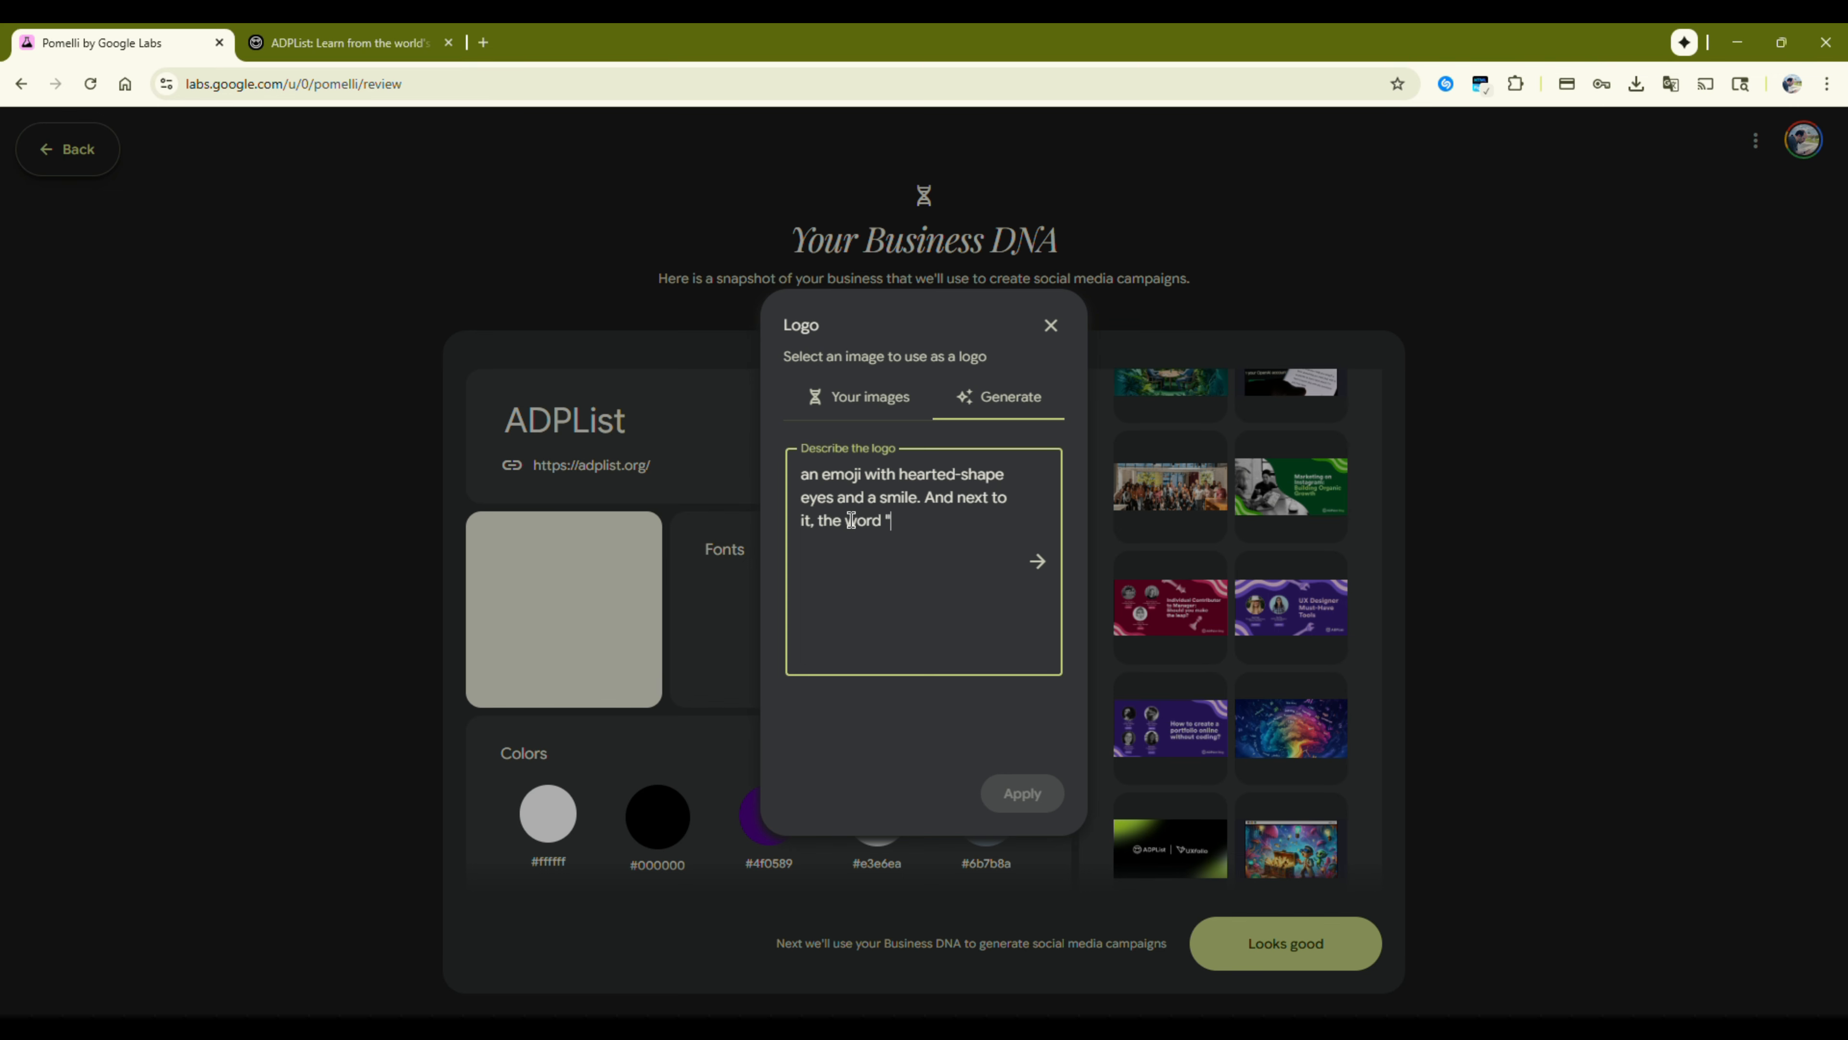
pyautogui.write('ADPList"')
pyautogui.click(1021, 562)
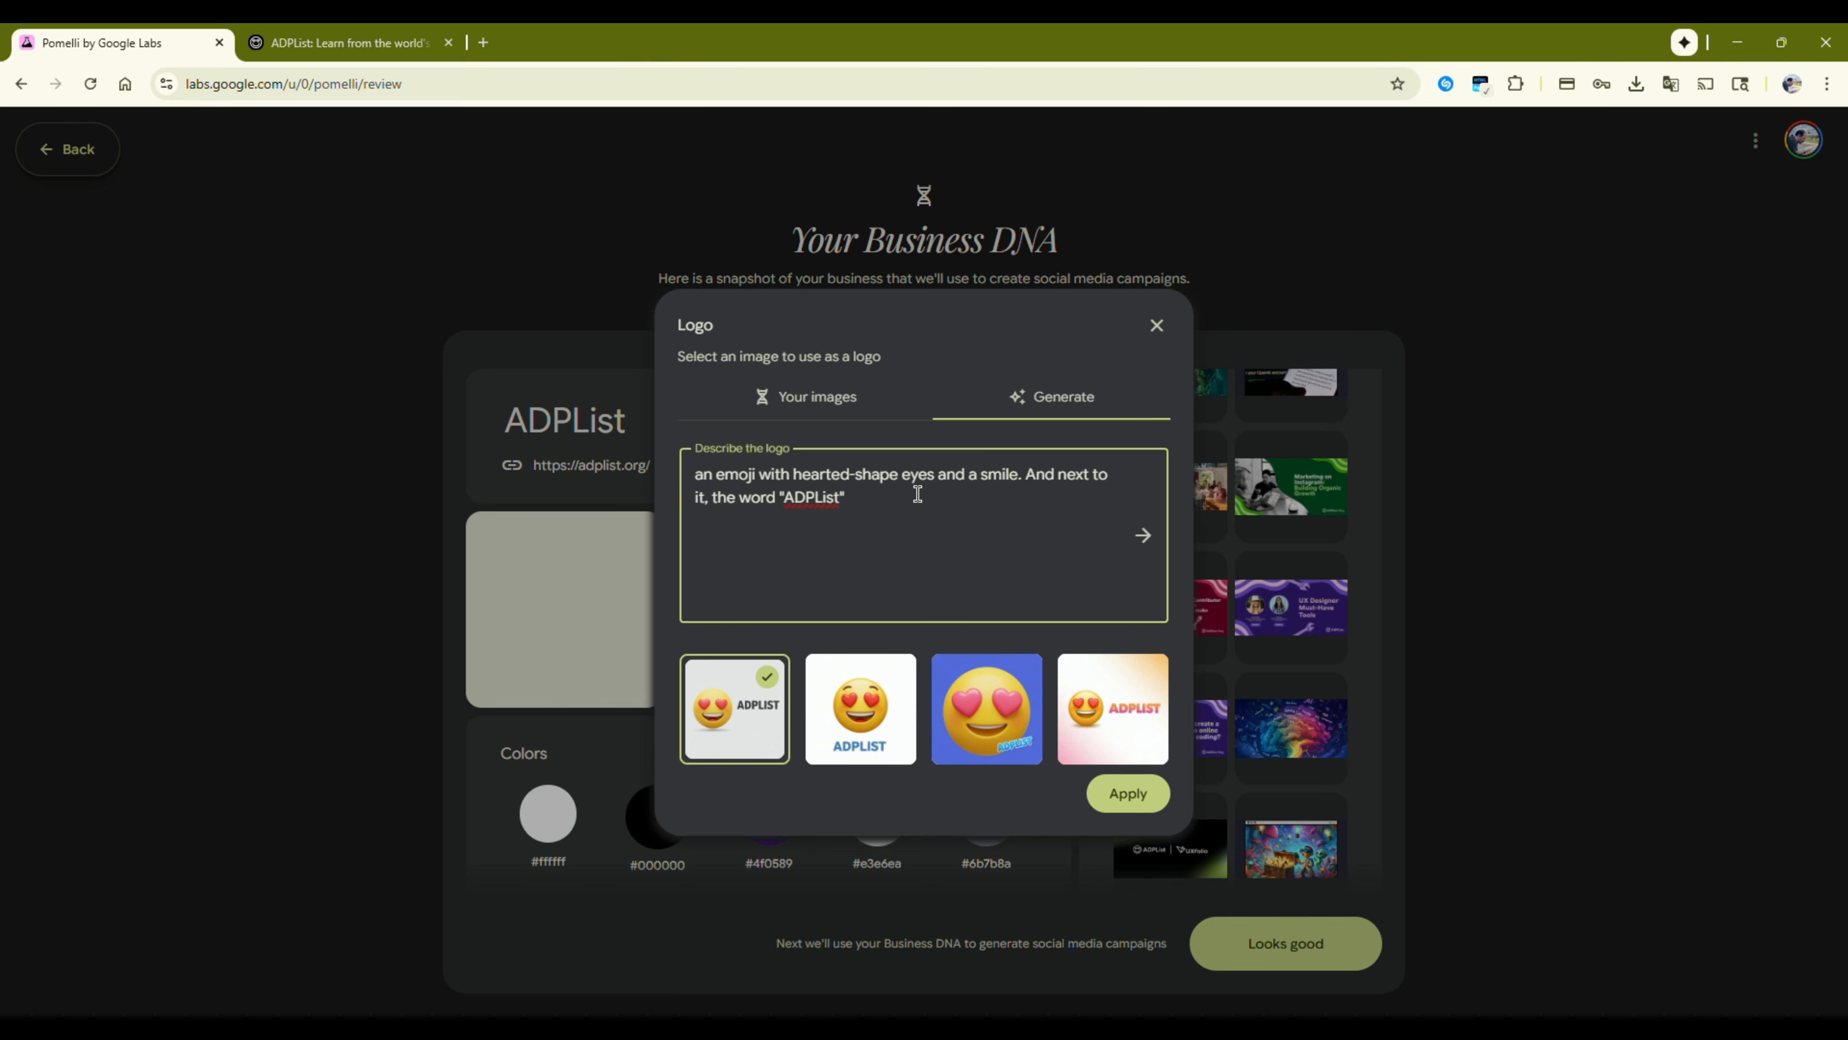
# Regenerate the logo options with "It should be flat and black" added to the description
pyautogui.write('. It should be flat and black')
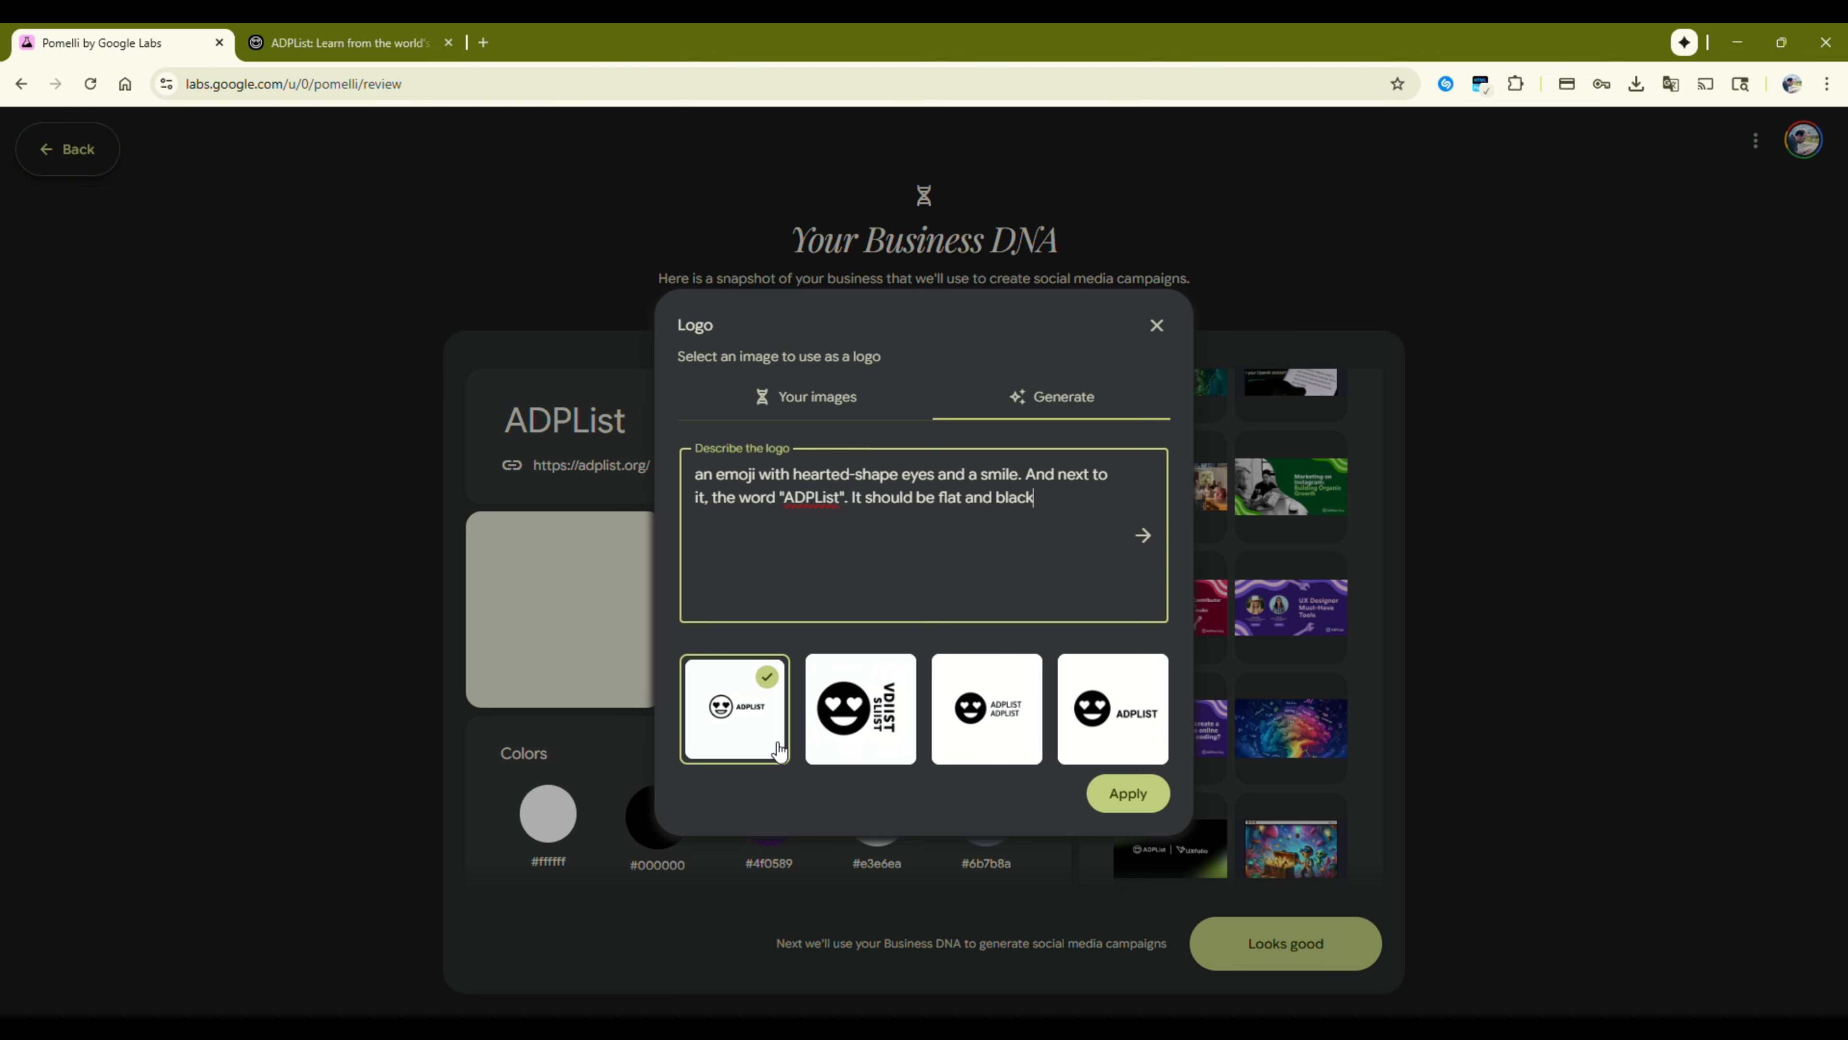
# Apply the first generated flat black emoji logo to the Business DNA
pyautogui.click(1117, 792)
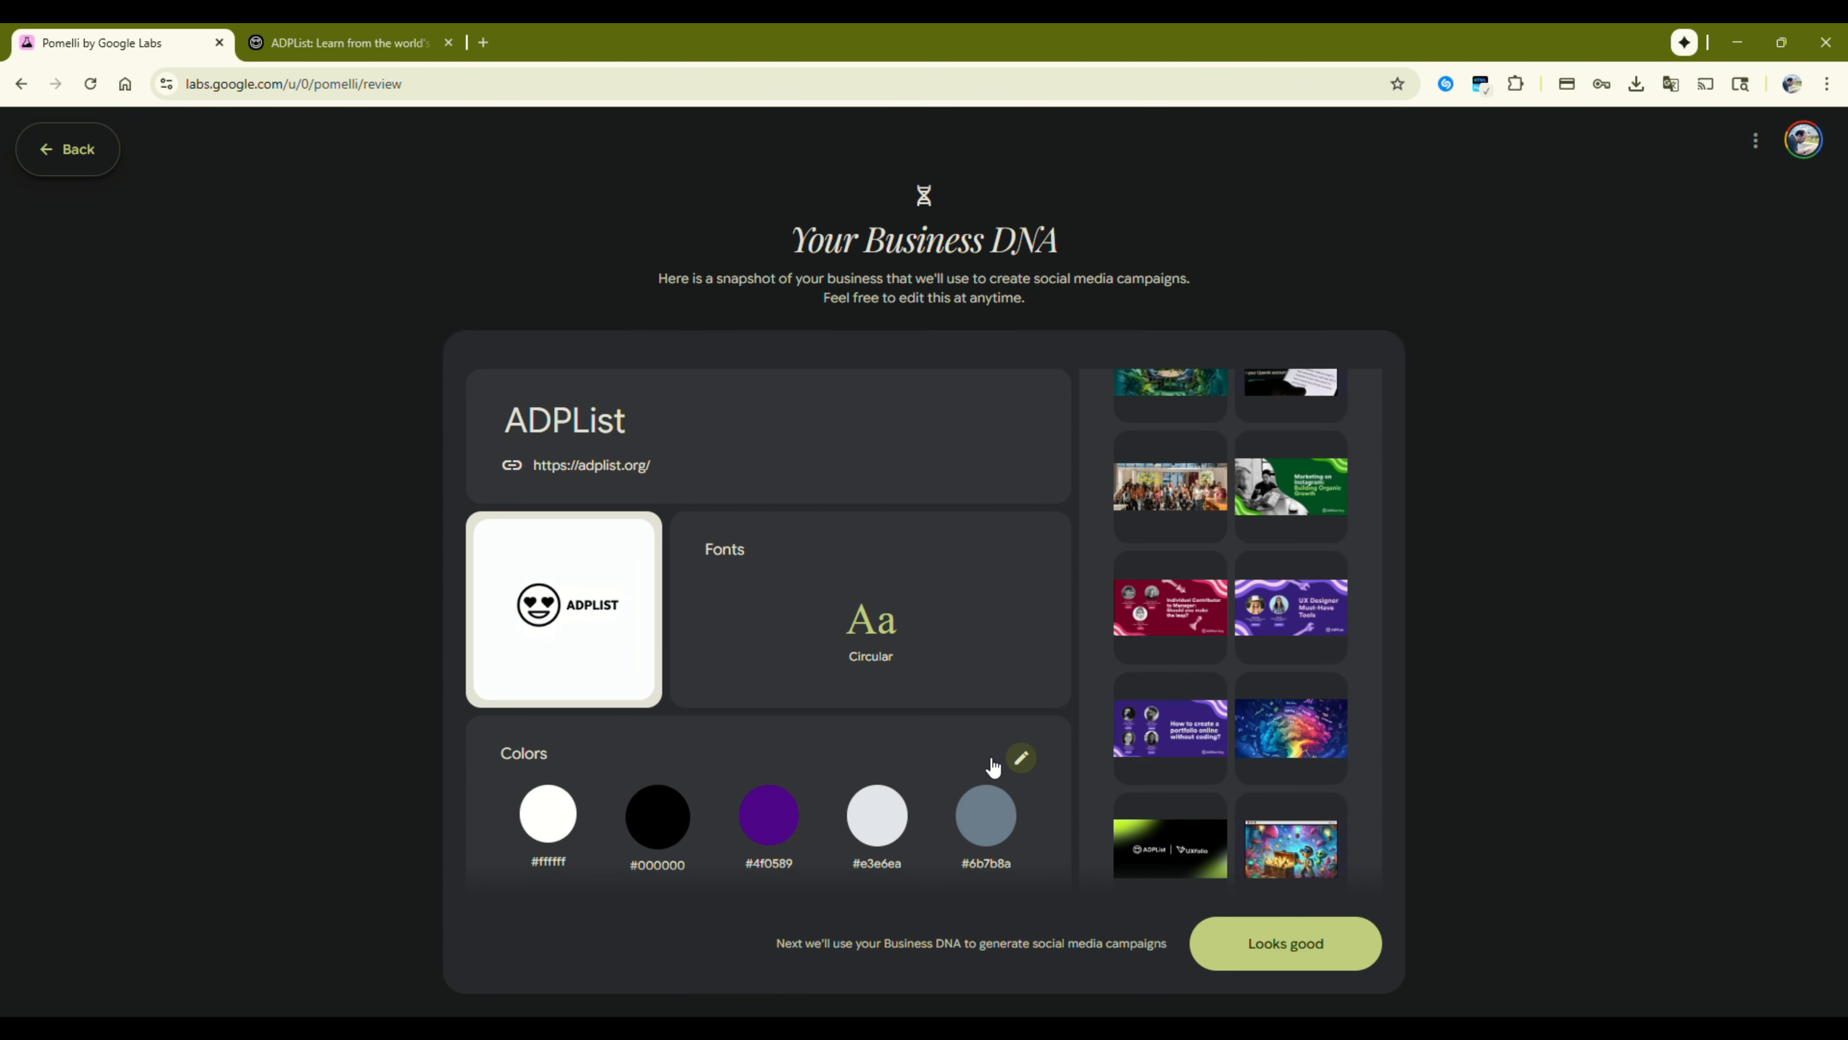
pyautogui.scroll(-3, 764, 630)
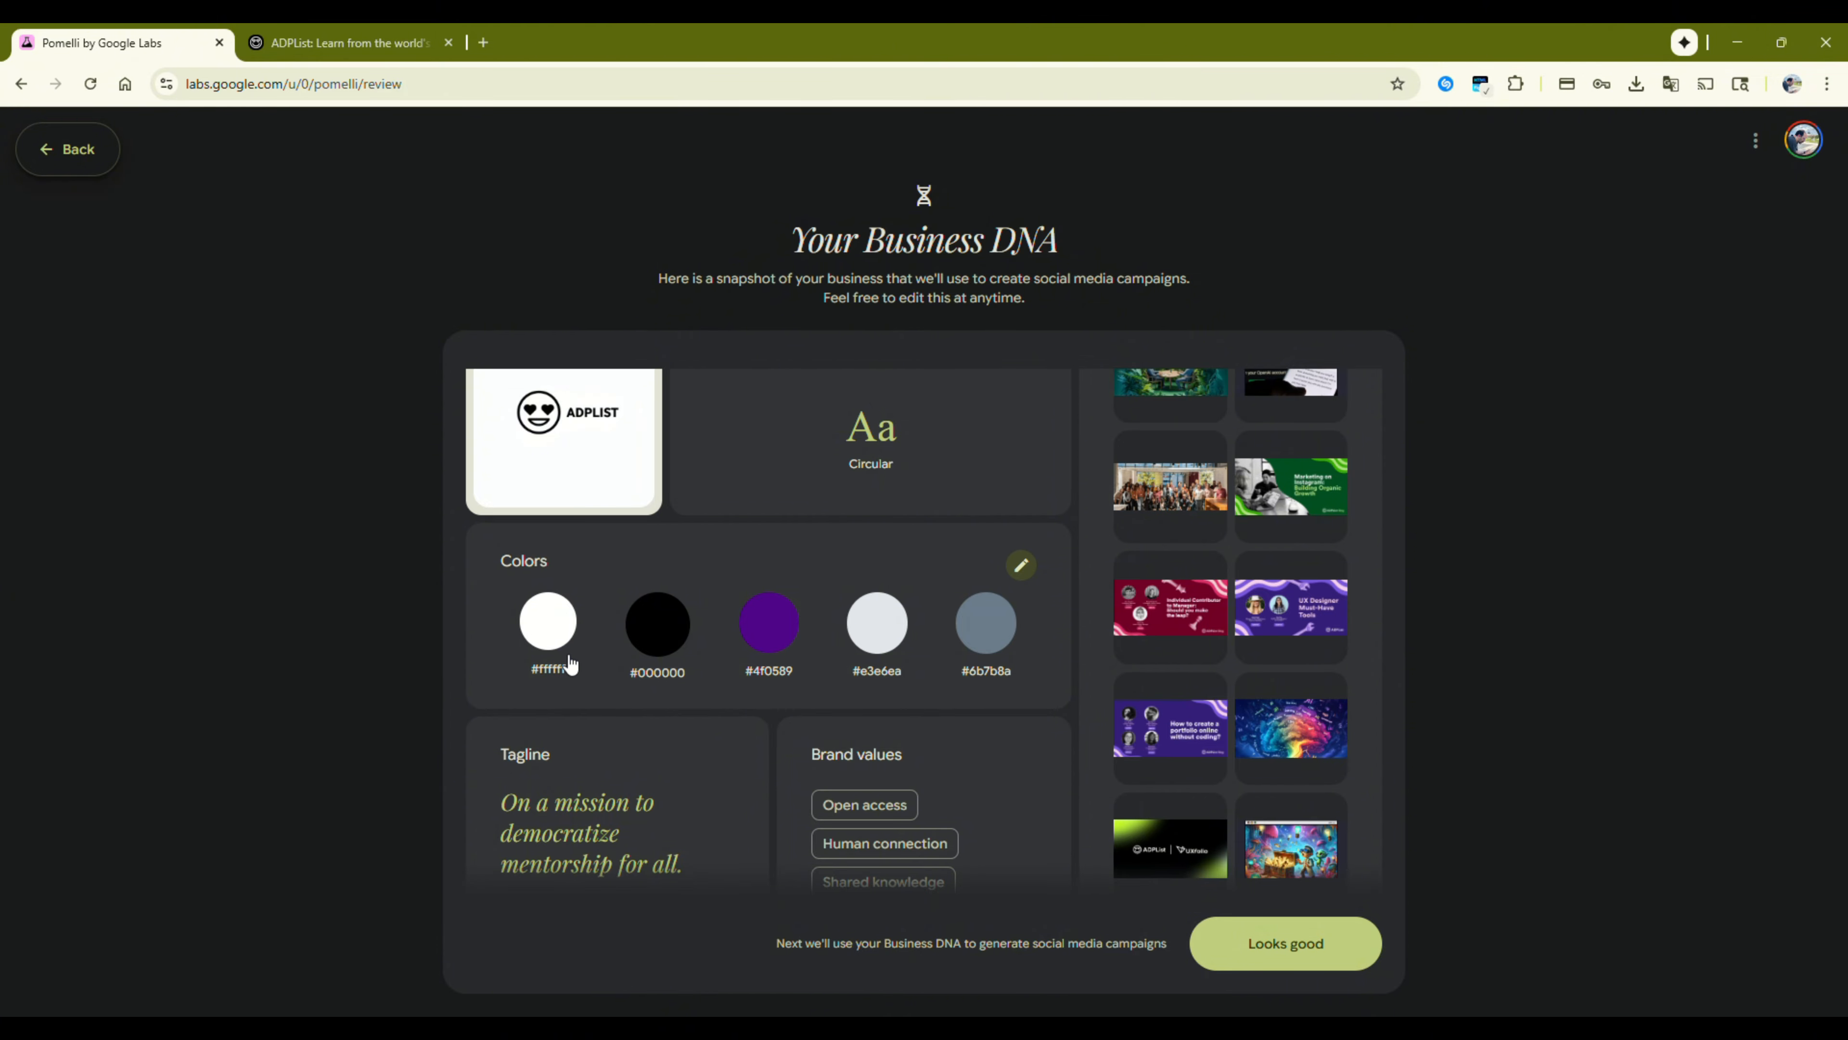
# Check the colors used across the ADPList website against the brand palette and return to the Business DNA
pyautogui.click(347, 44)
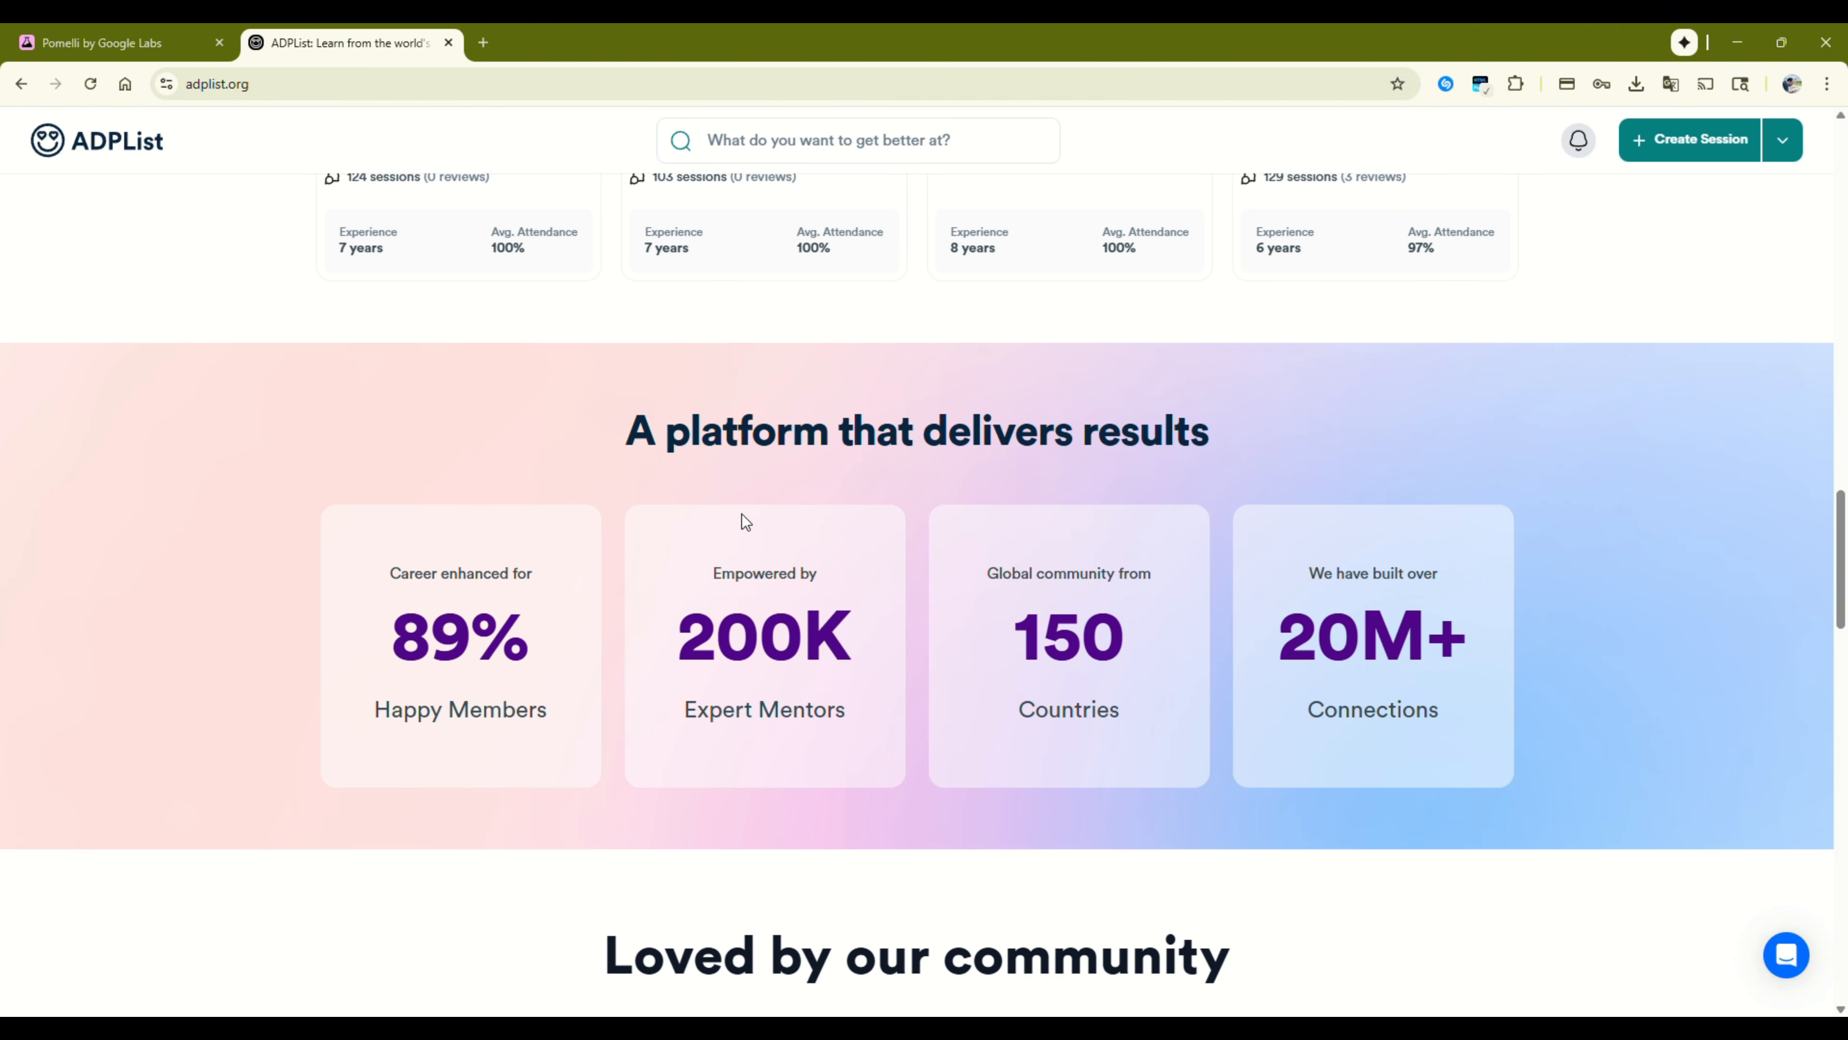
pyautogui.scroll(15, 742, 514)
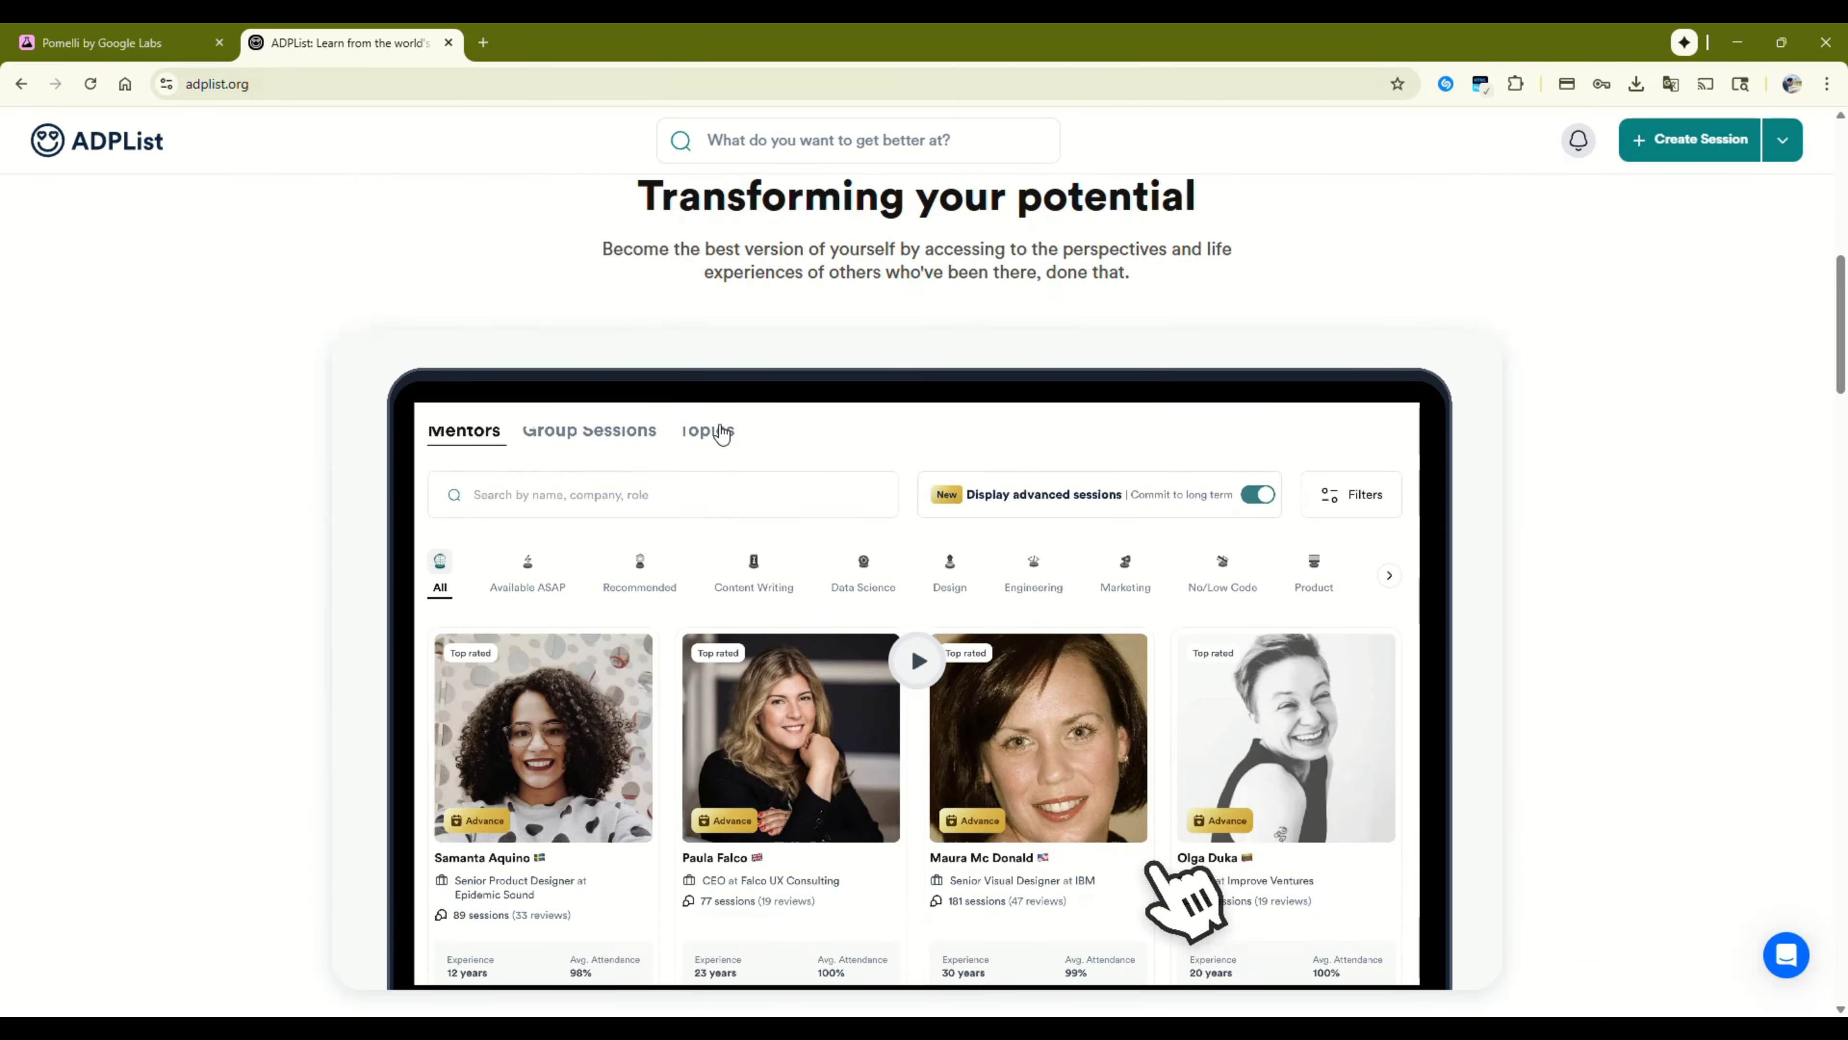
pyautogui.scroll(10, 722, 437)
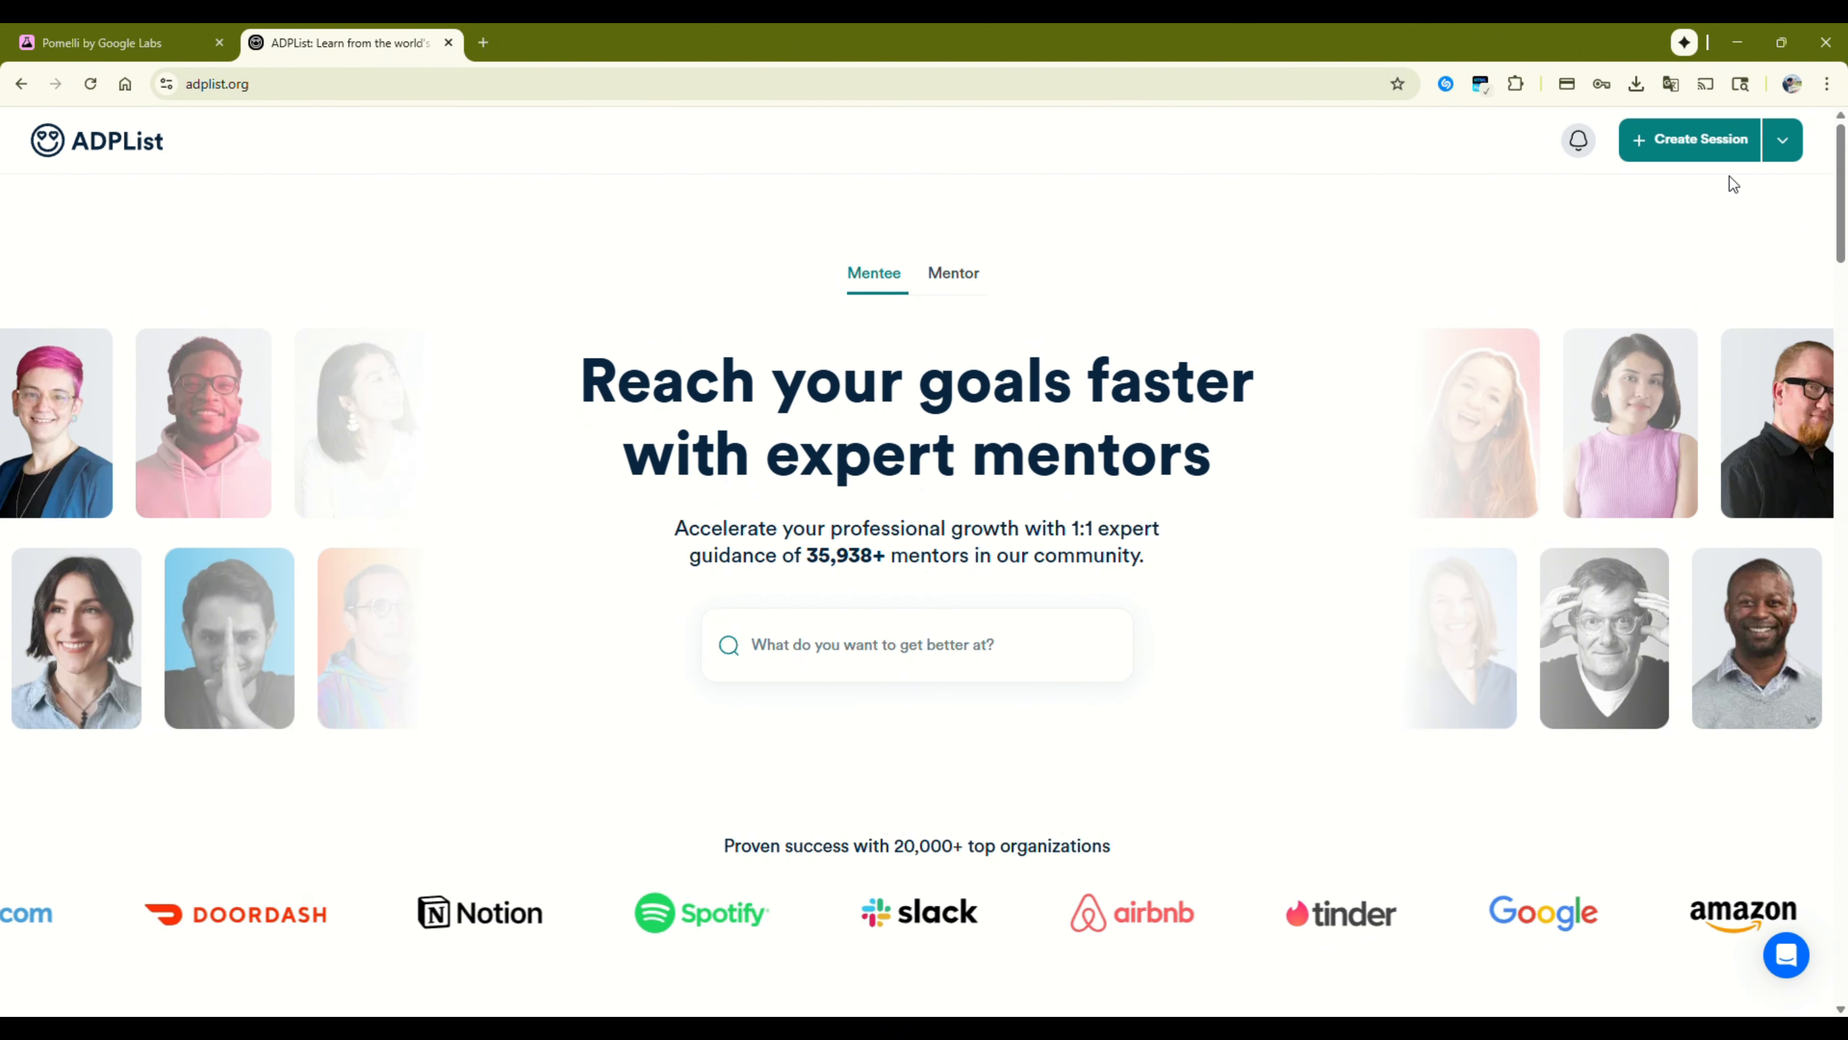
pyautogui.scroll(-2, 535, 224)
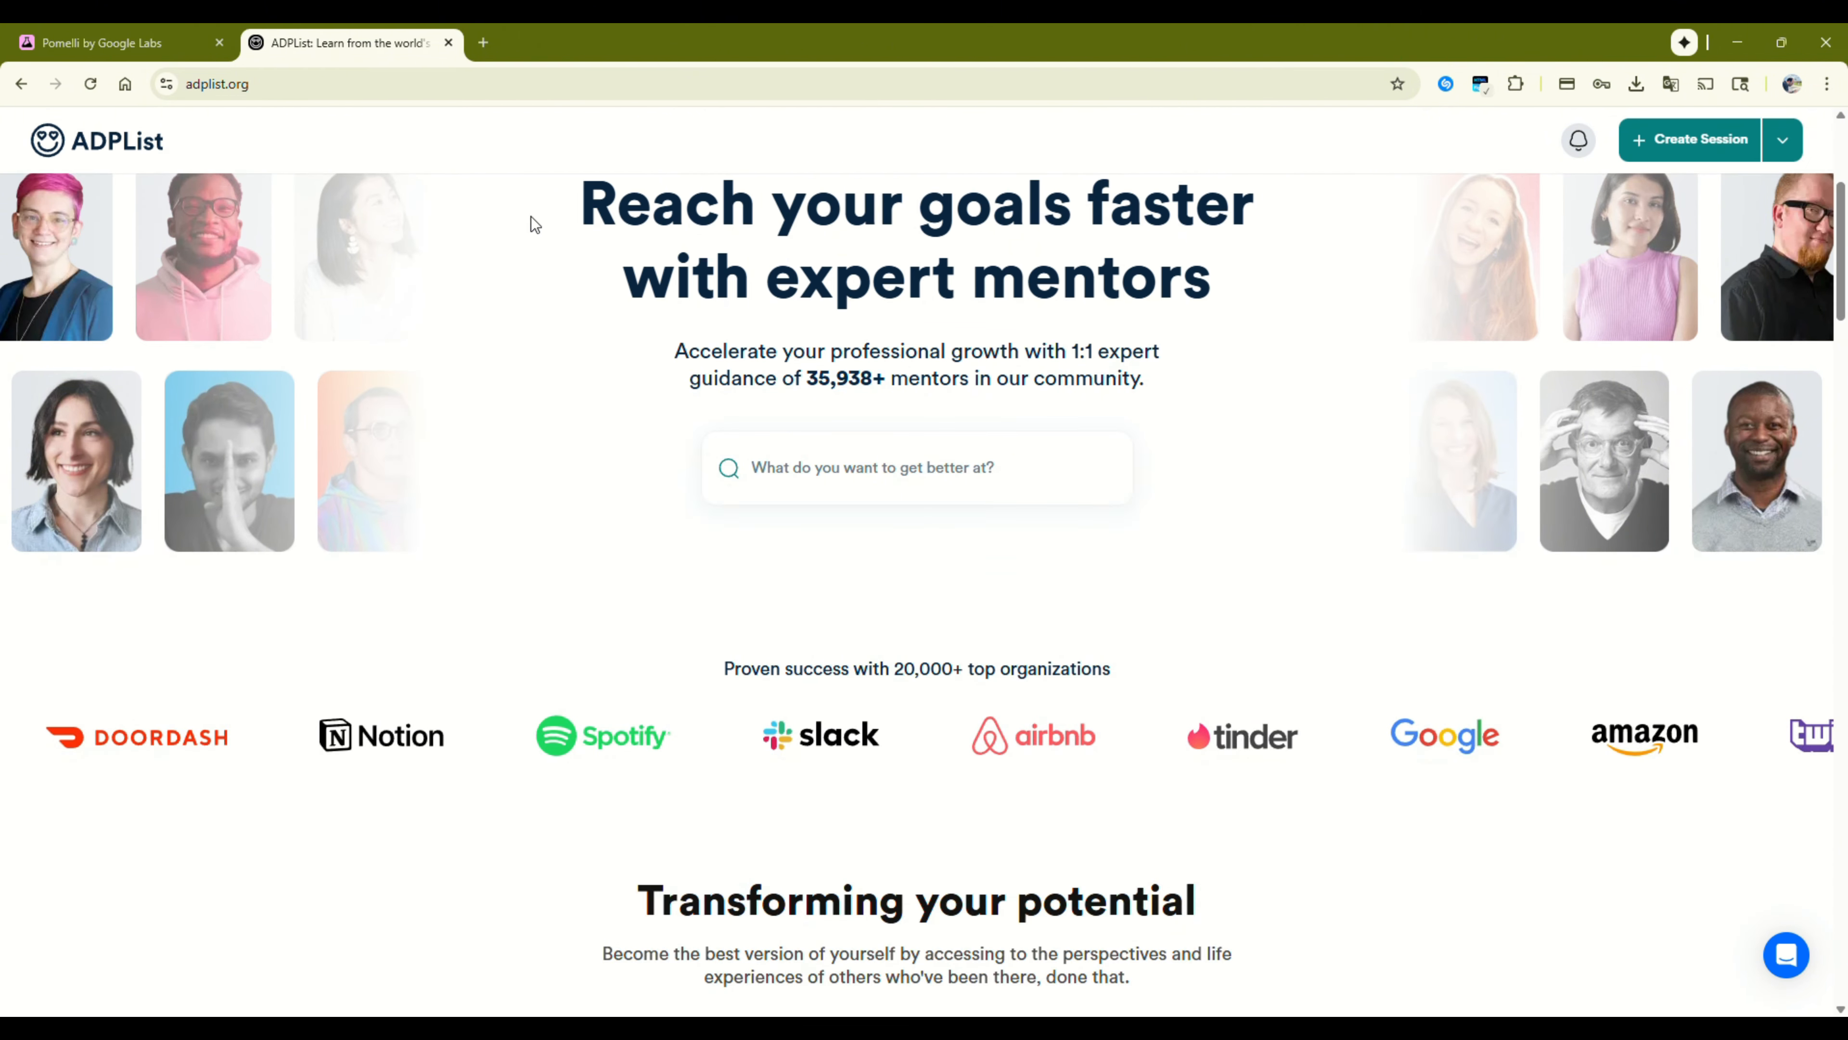
pyautogui.scroll(-20, 535, 223)
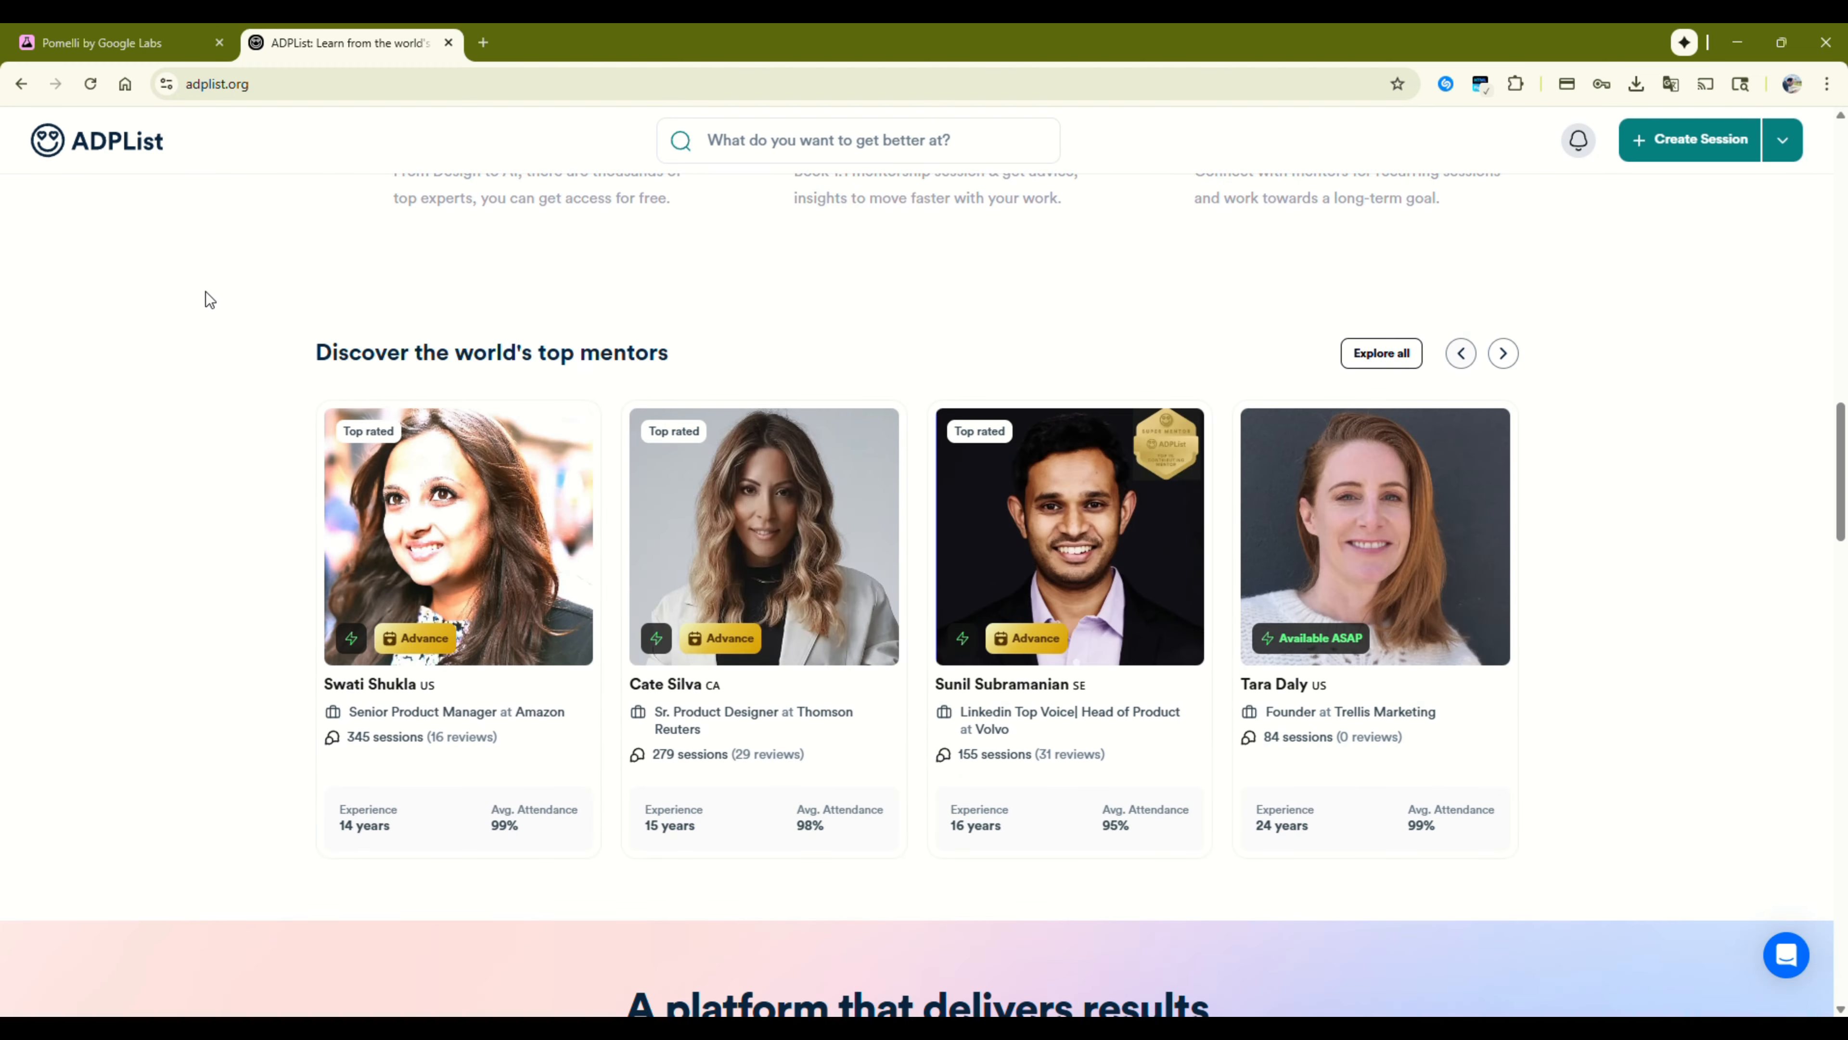
pyautogui.click(95, 45)
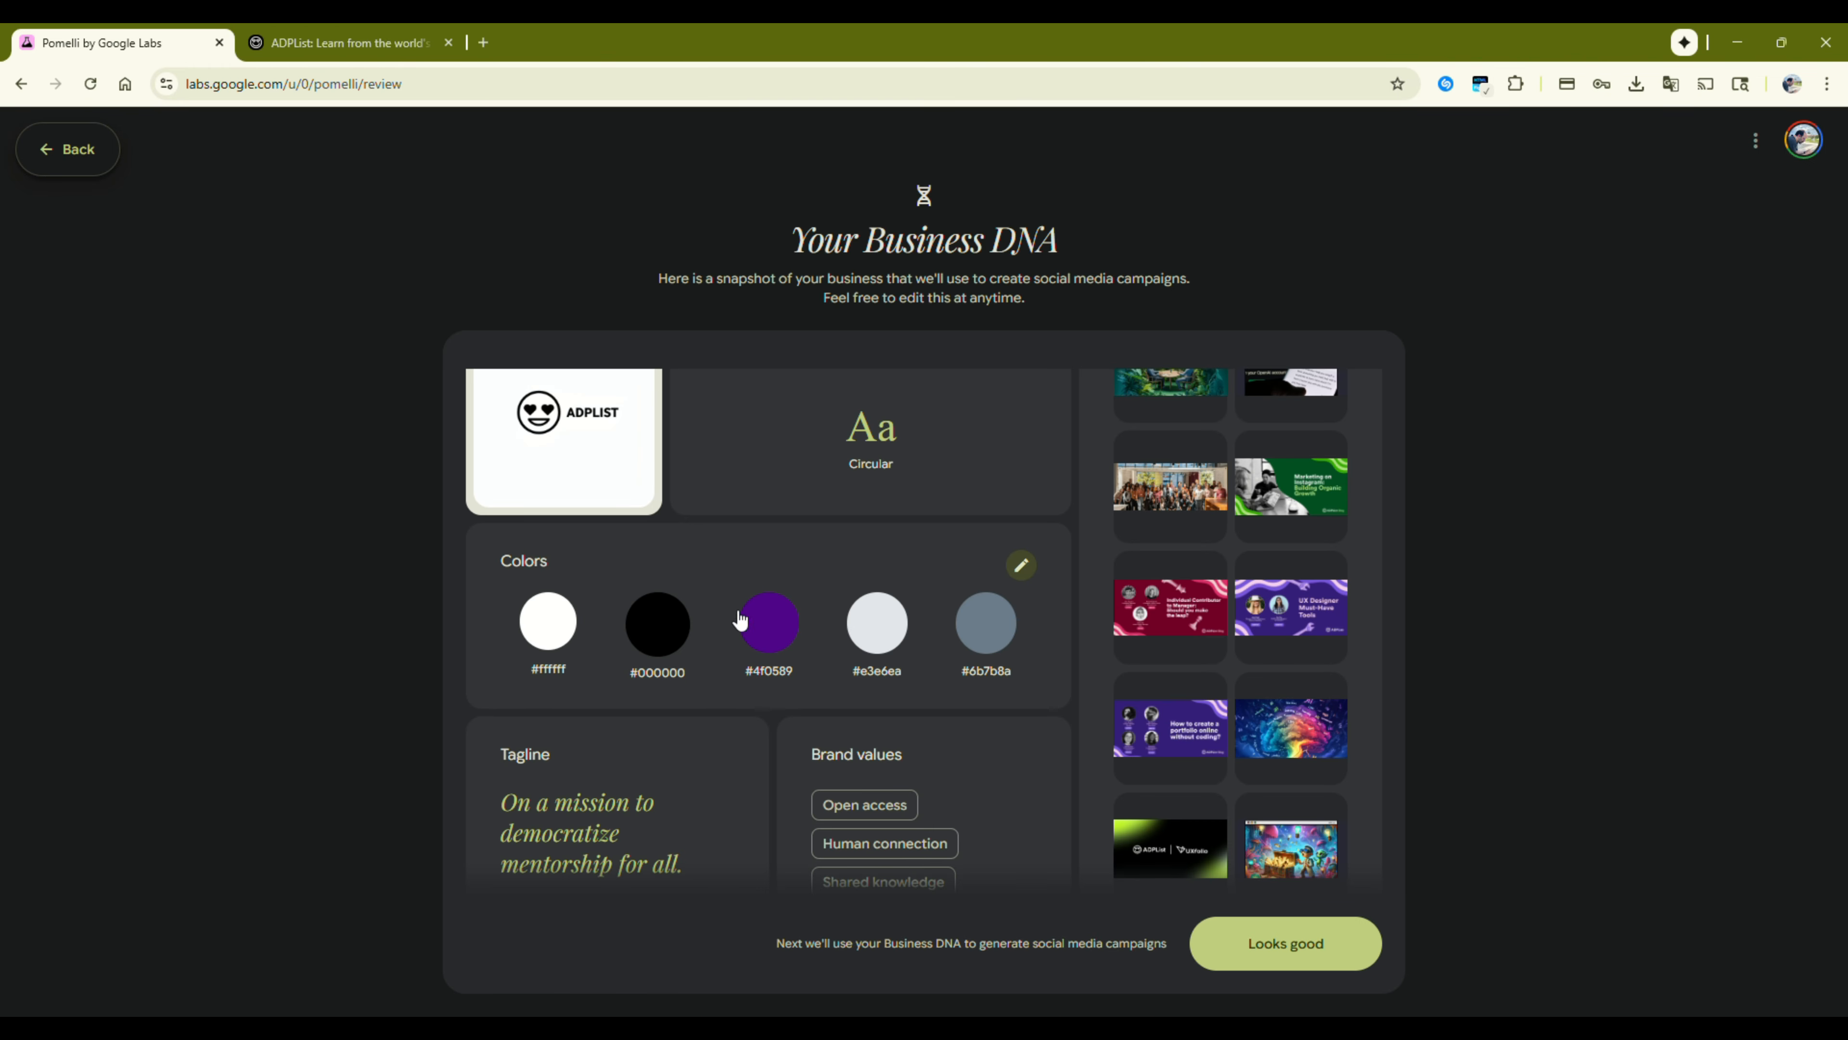
# Remove the purple swatch from the brand color palette and add a new color
pyautogui.click(1020, 566)
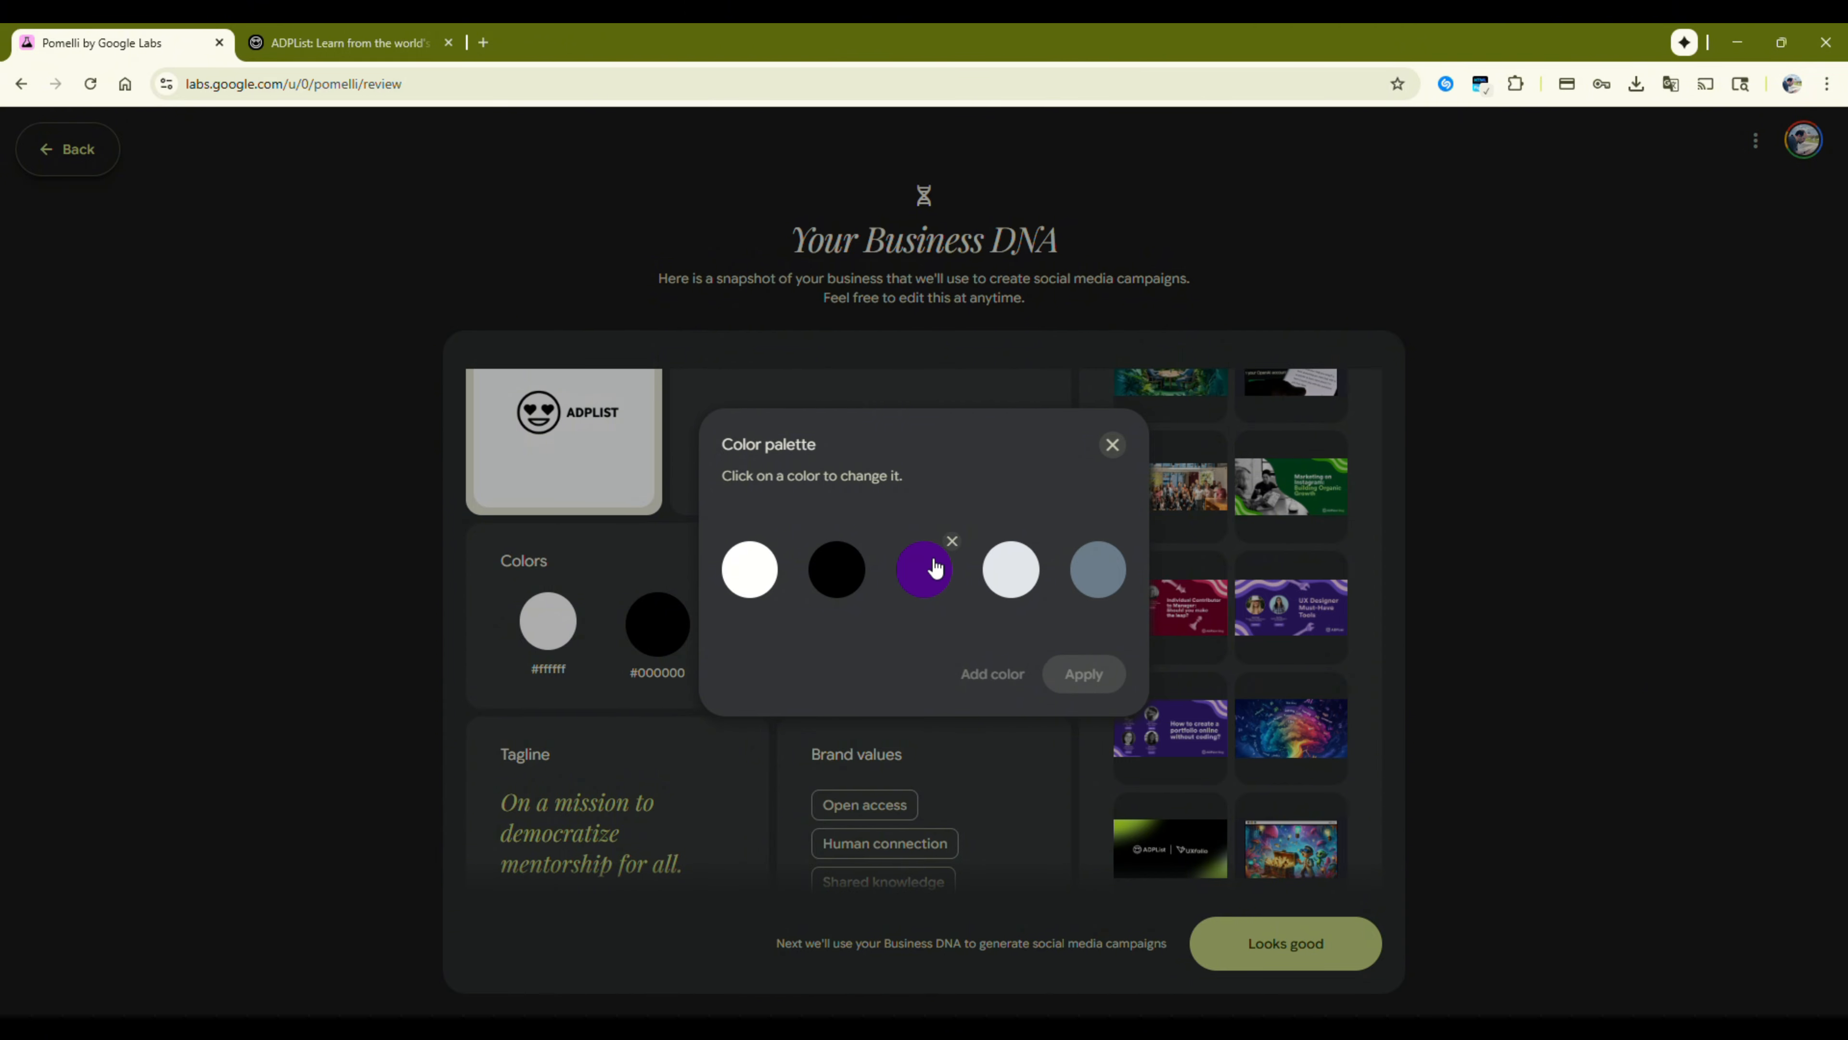
pyautogui.click(952, 541)
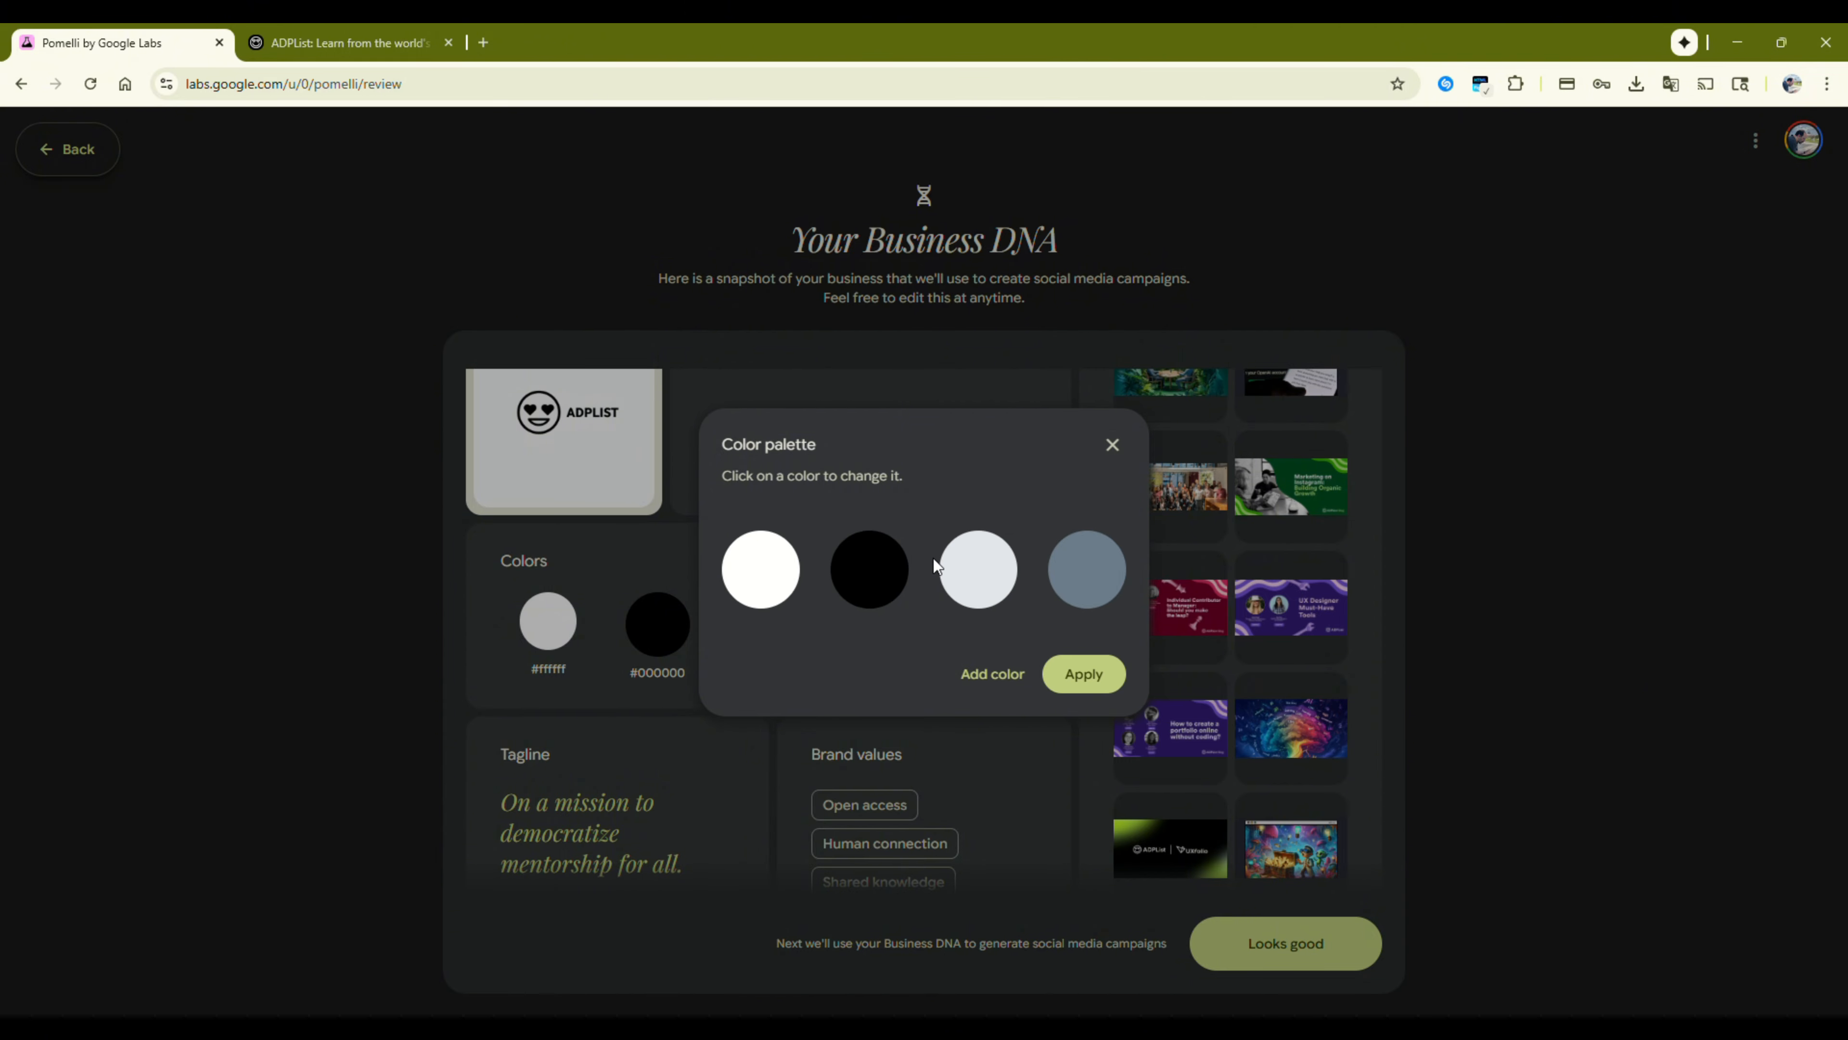
pyautogui.click(980, 679)
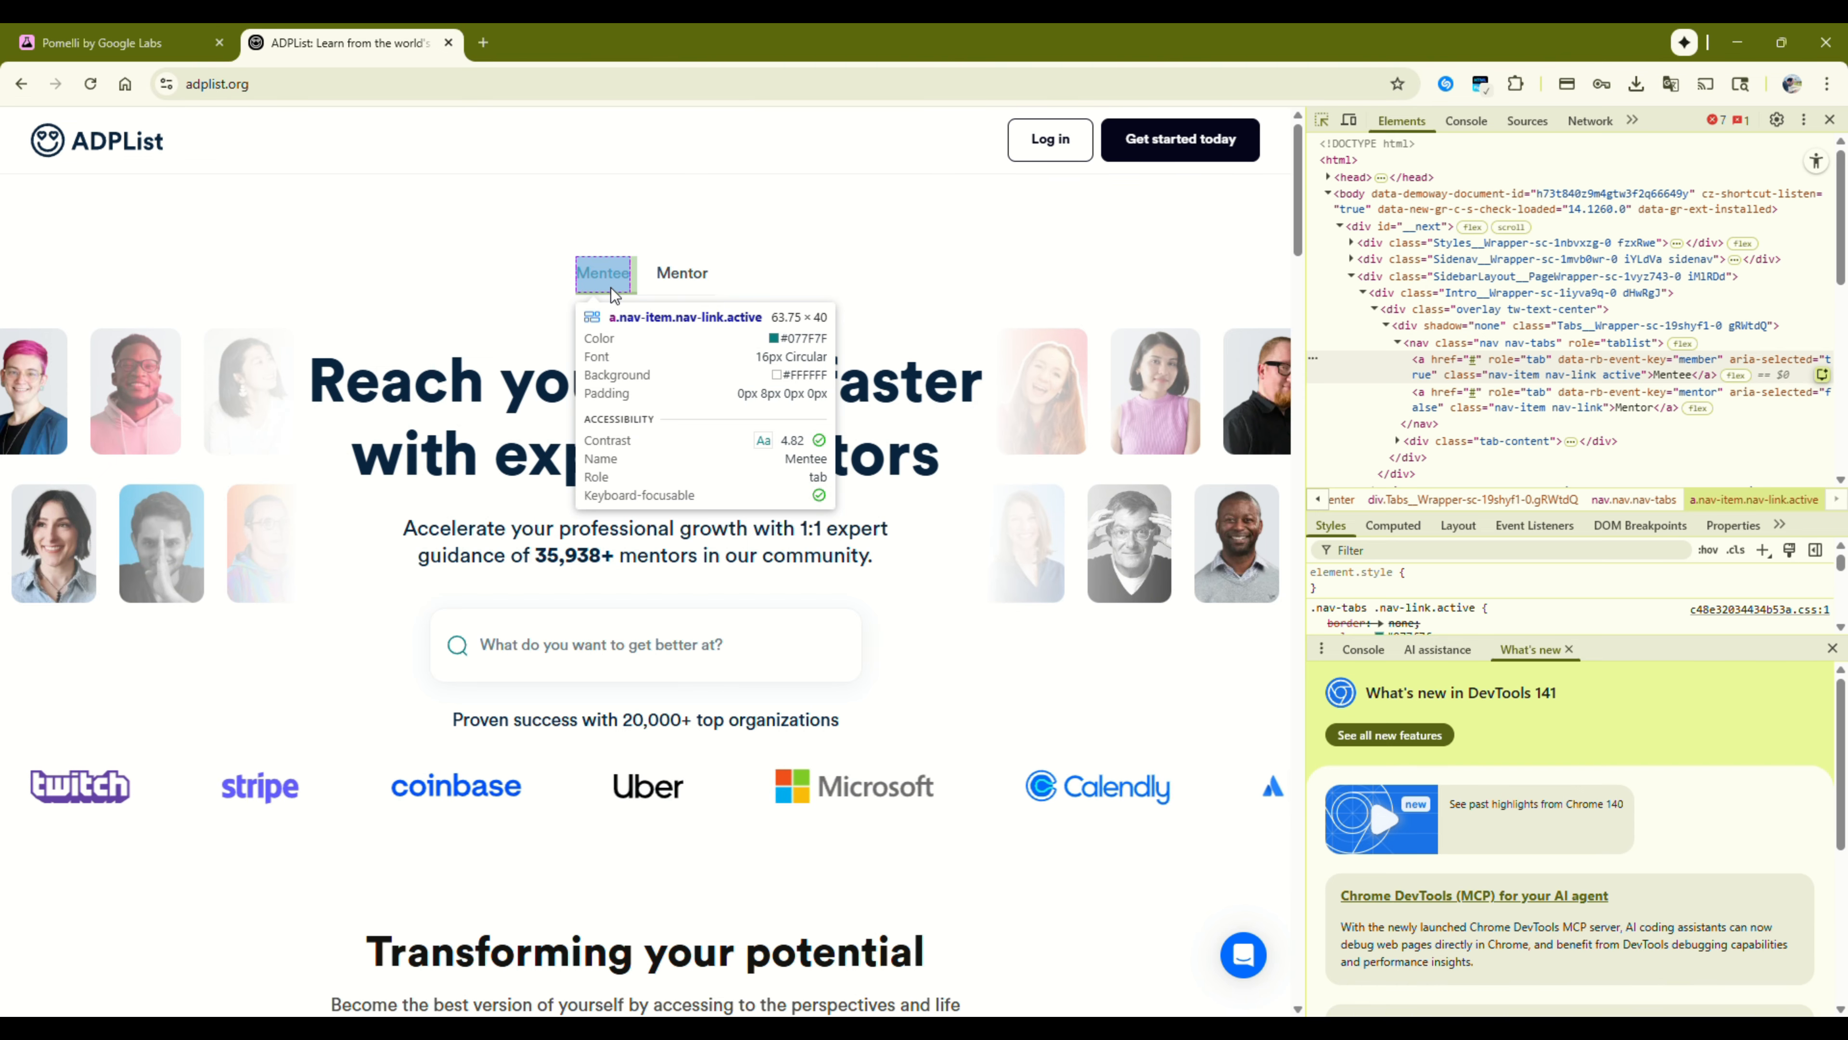
# Set the new palette color to the website's teal, #077F7F, and apply the palette
pyautogui.click(116, 42)
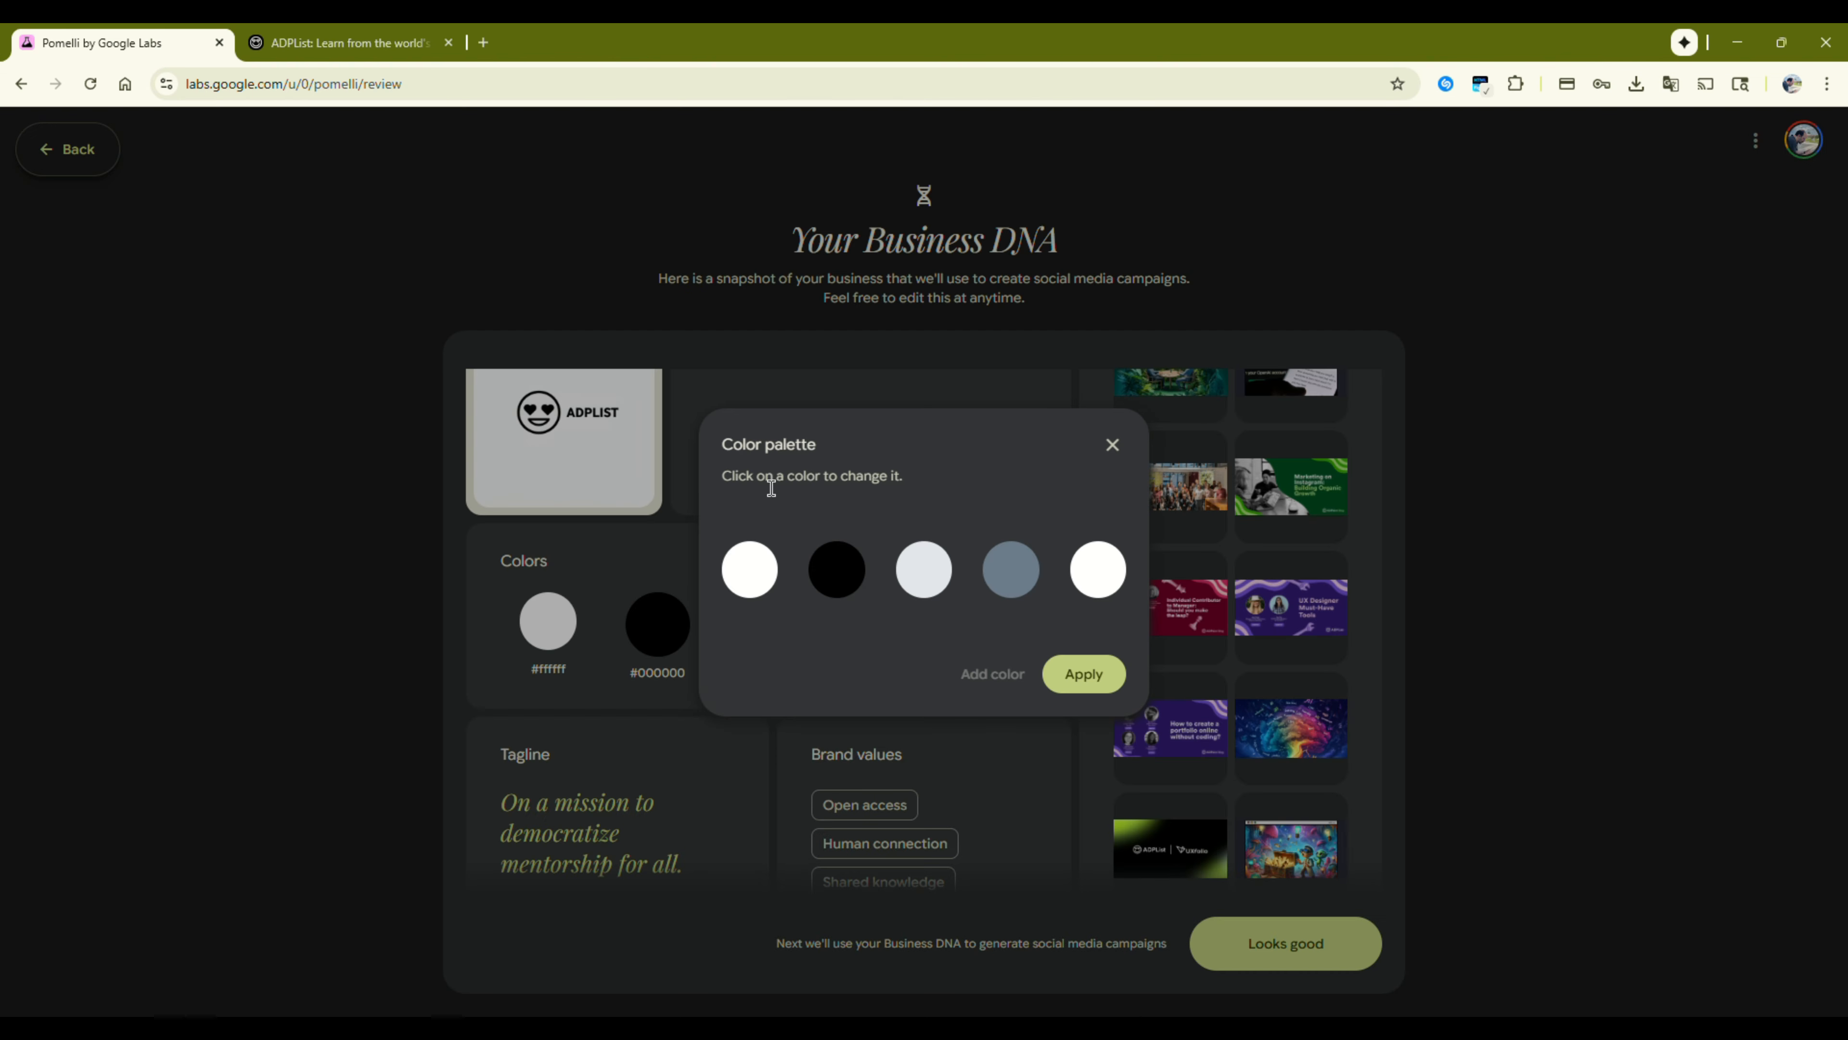
pyautogui.click(1085, 576)
pyautogui.click(1202, 830)
pyautogui.click(1201, 834)
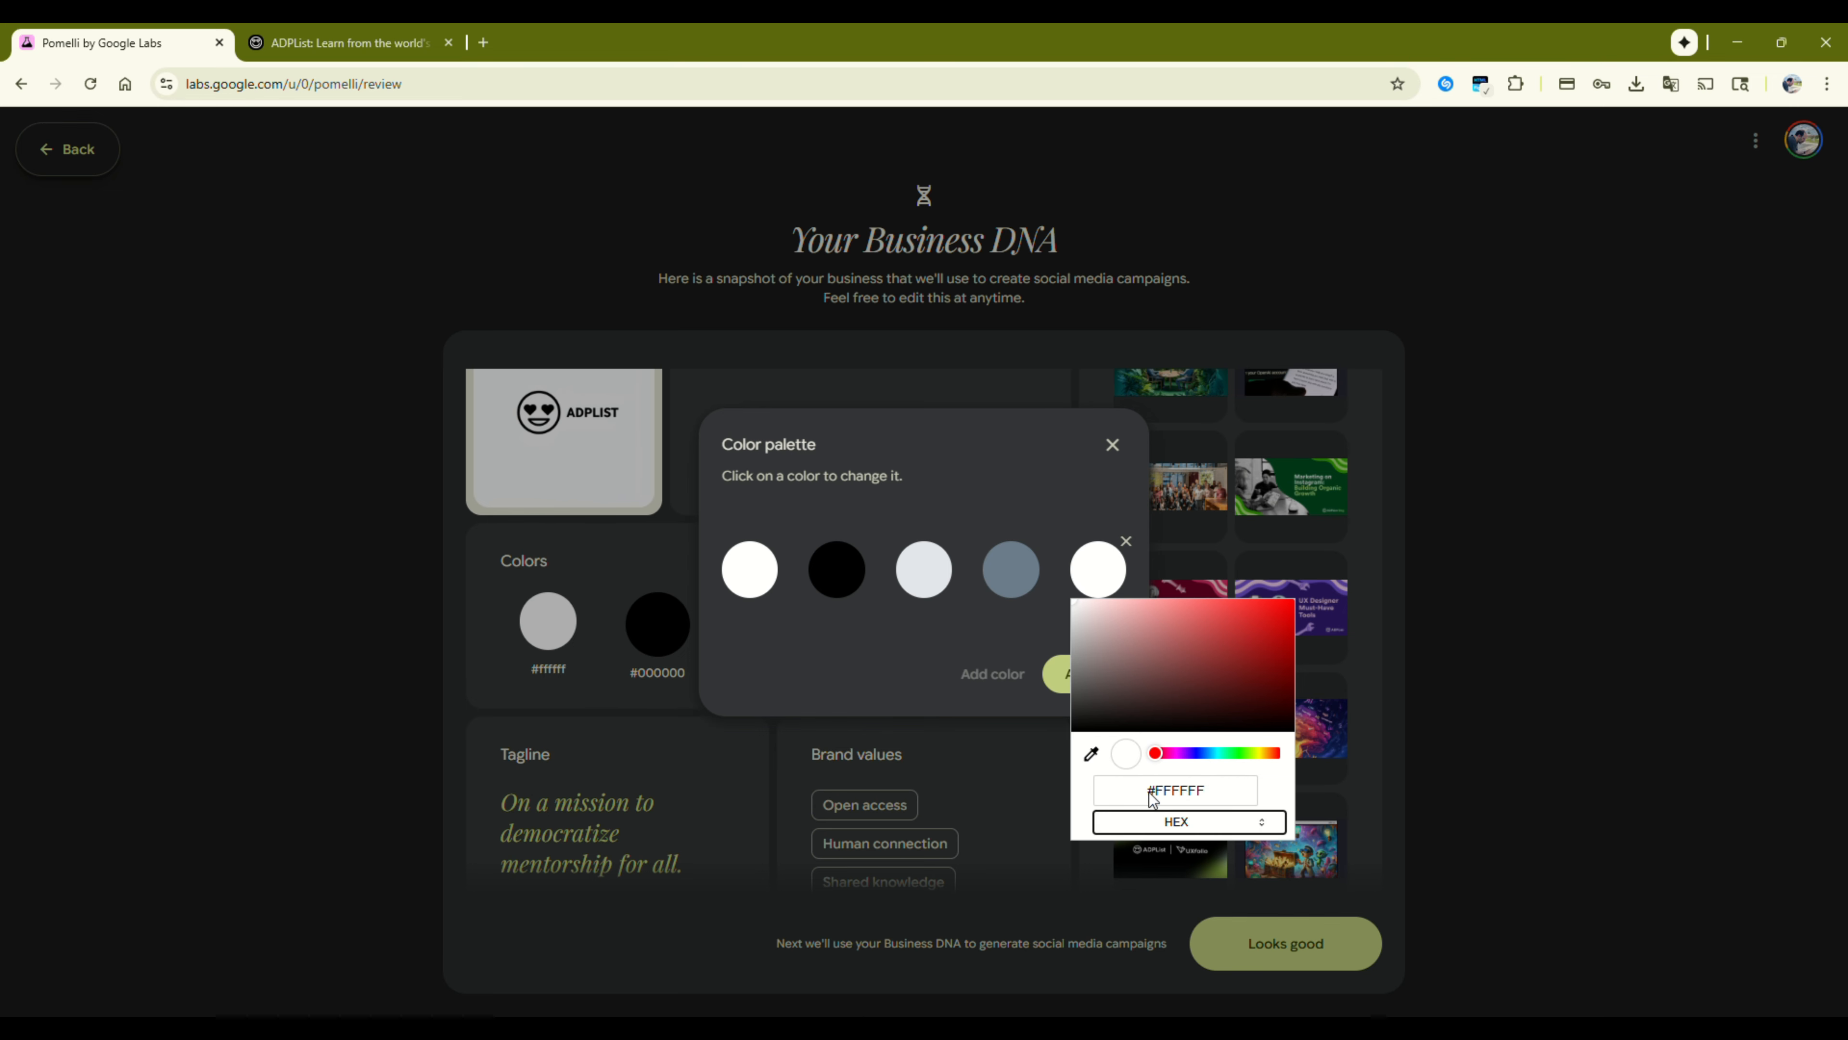
pyautogui.click(1180, 799)
pyautogui.write('#')
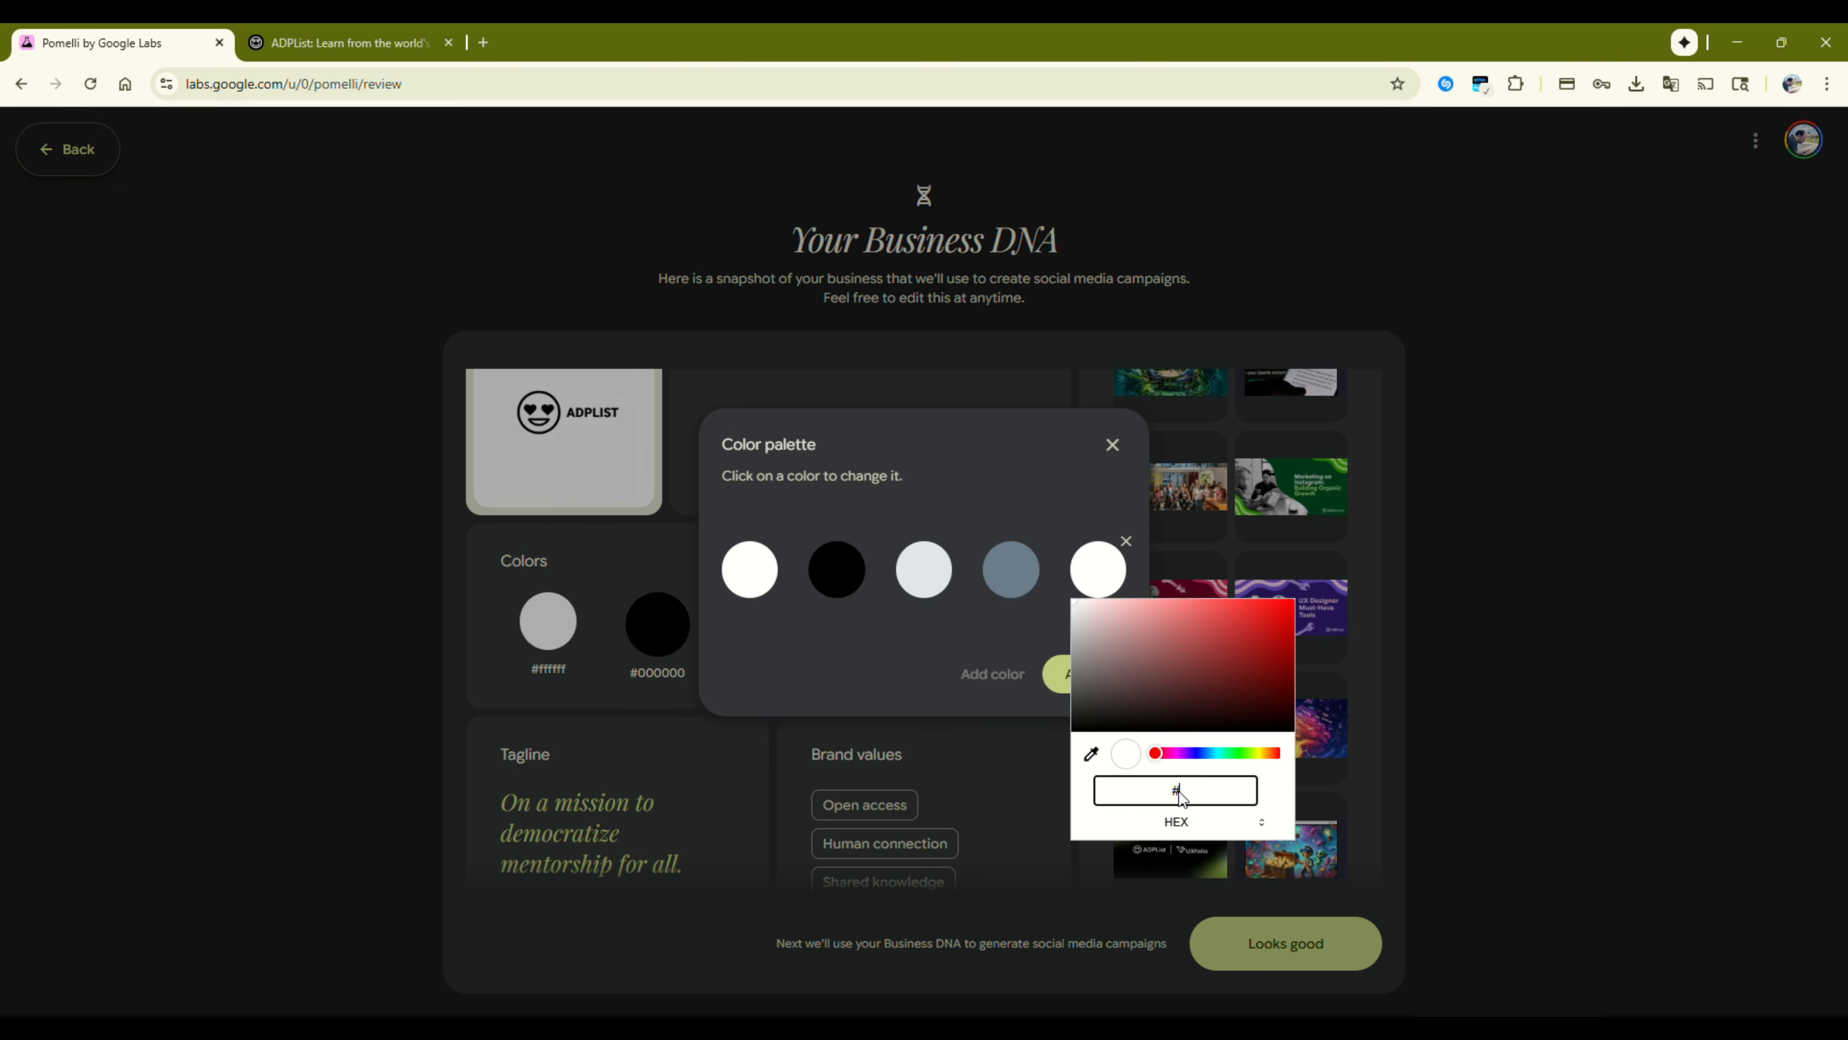
pyautogui.write('007')
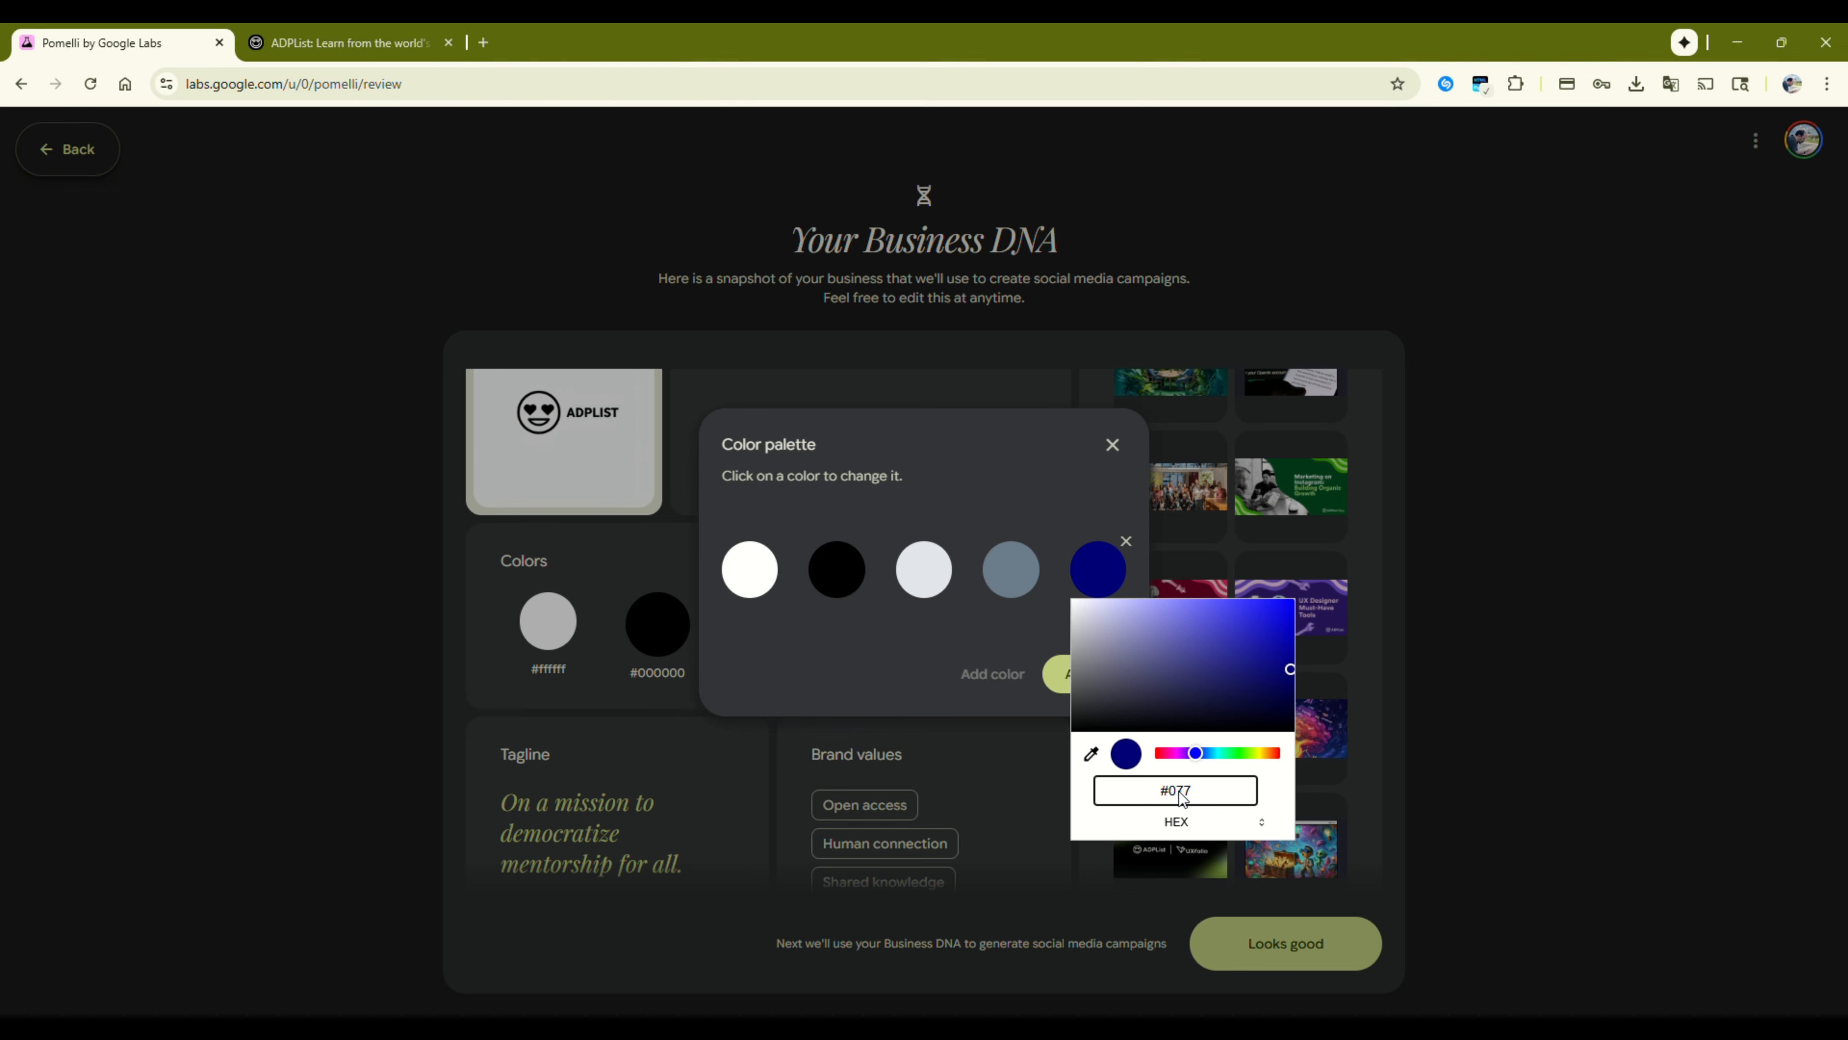
pyautogui.write('F7F')
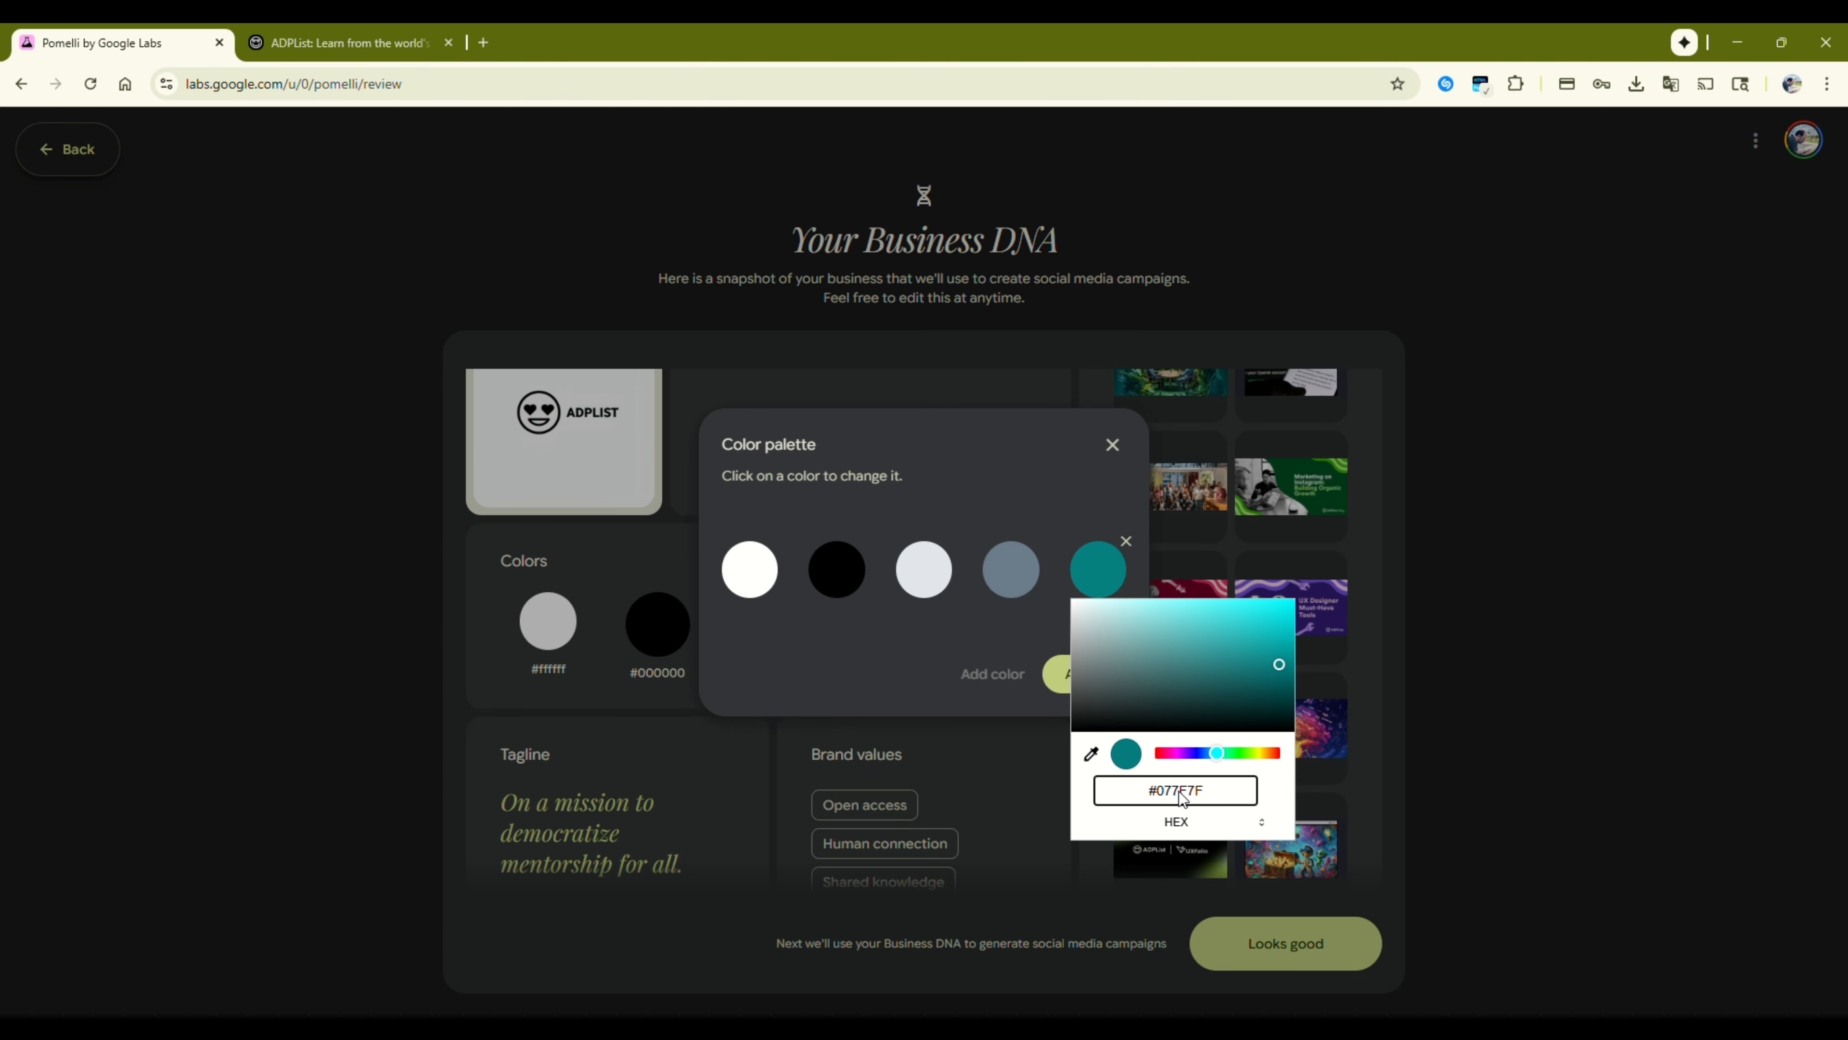
pyautogui.click(1025, 634)
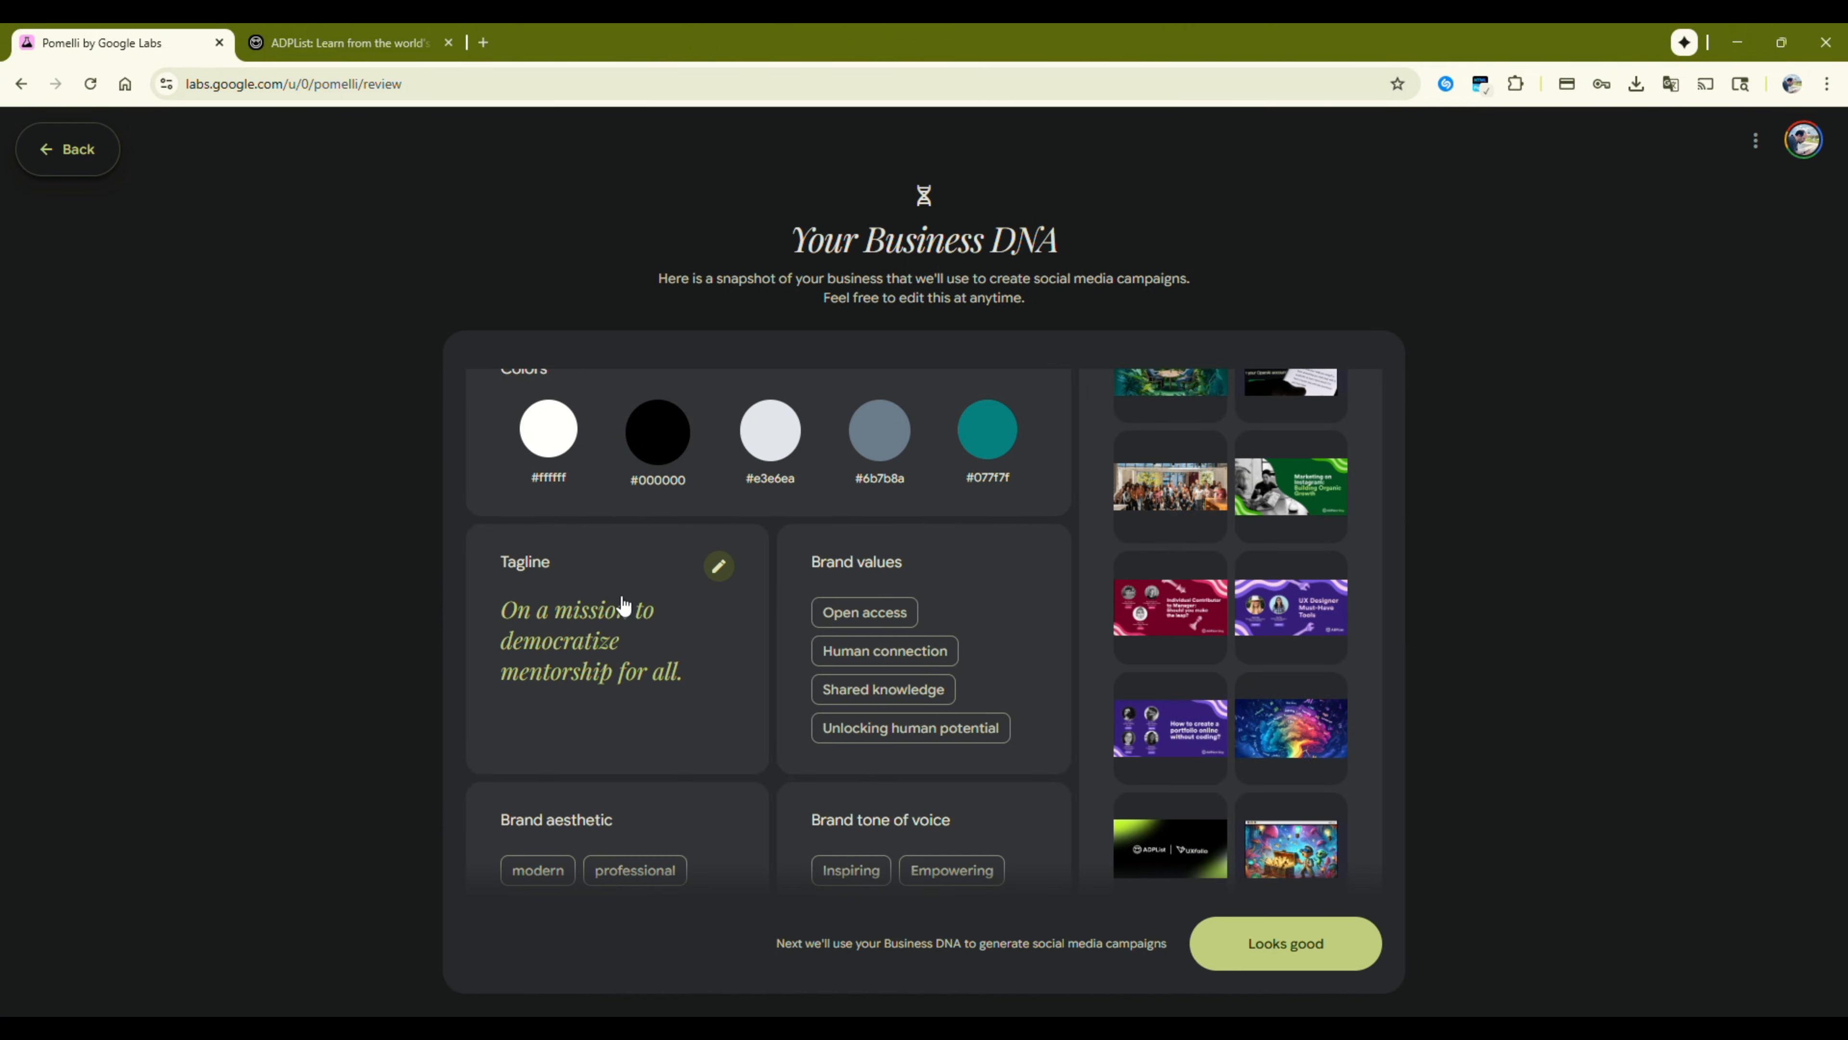
# Review the remaining Business DNA sections and approve the profile to get campaign suggestions
pyautogui.scroll(-5, 865, 603)
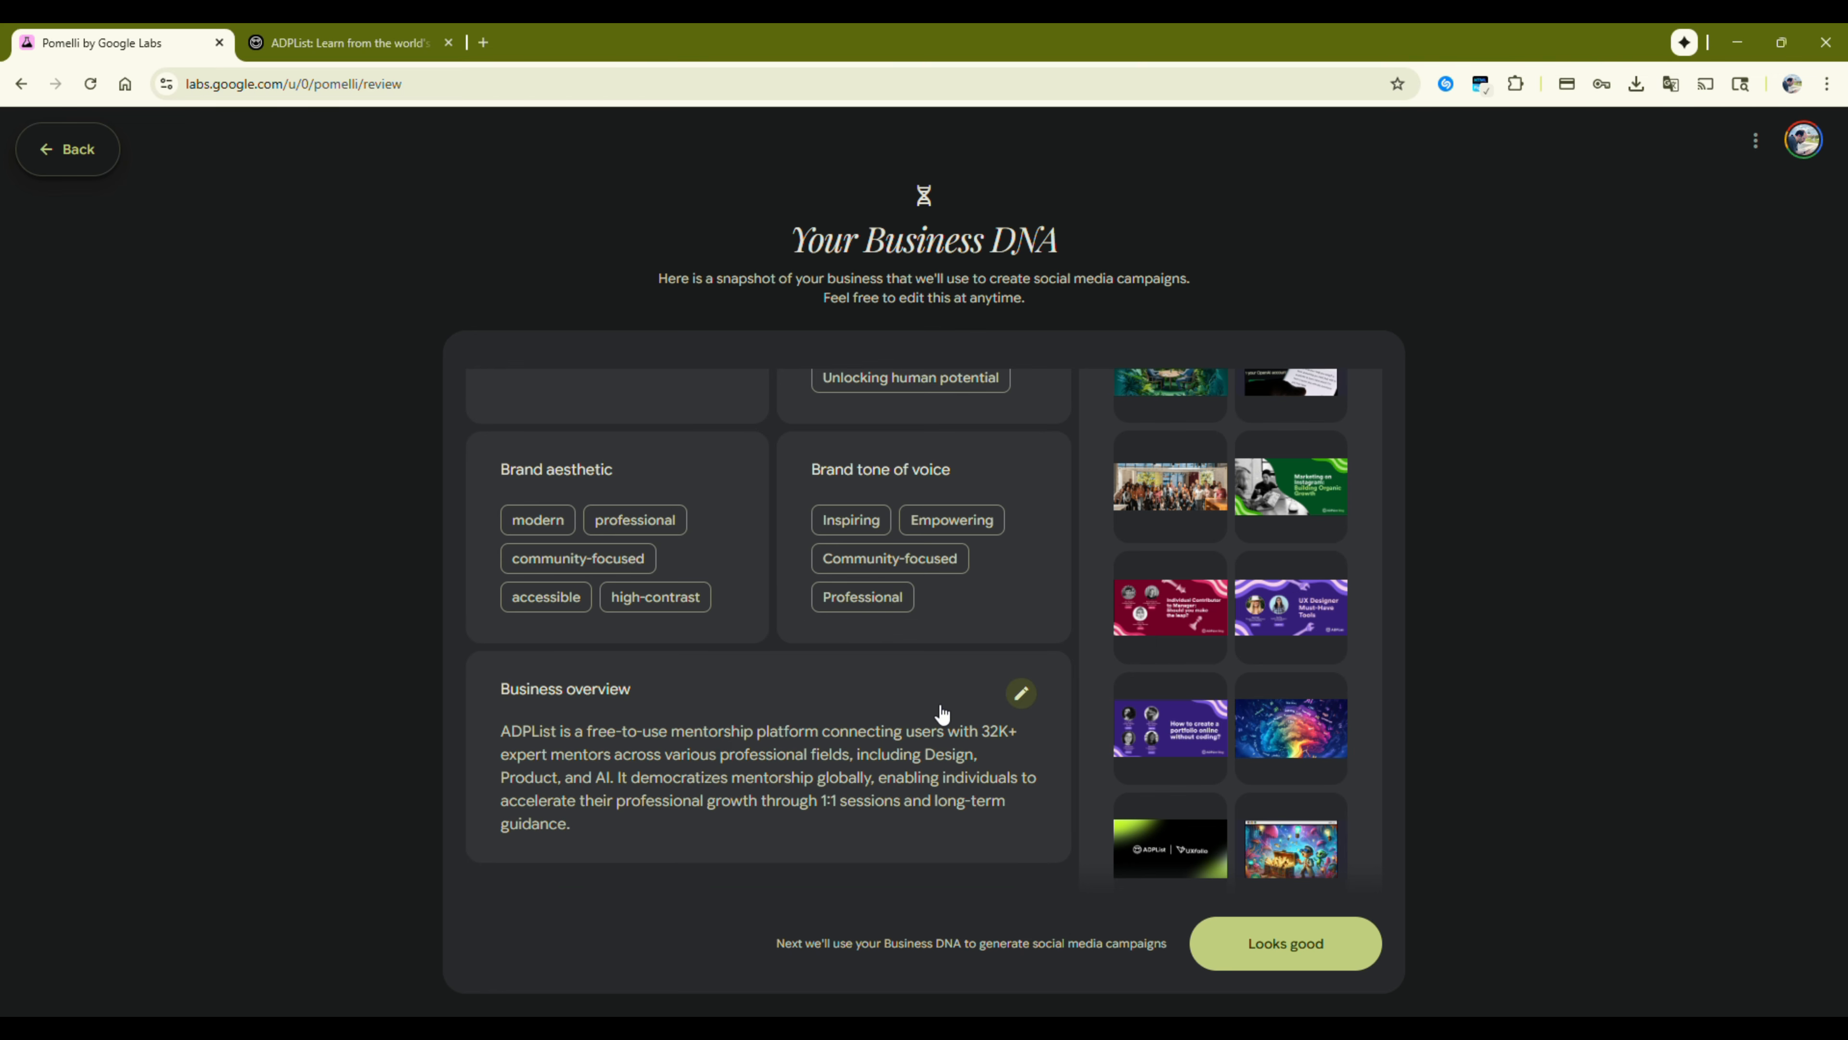
pyautogui.scroll(10, 941, 710)
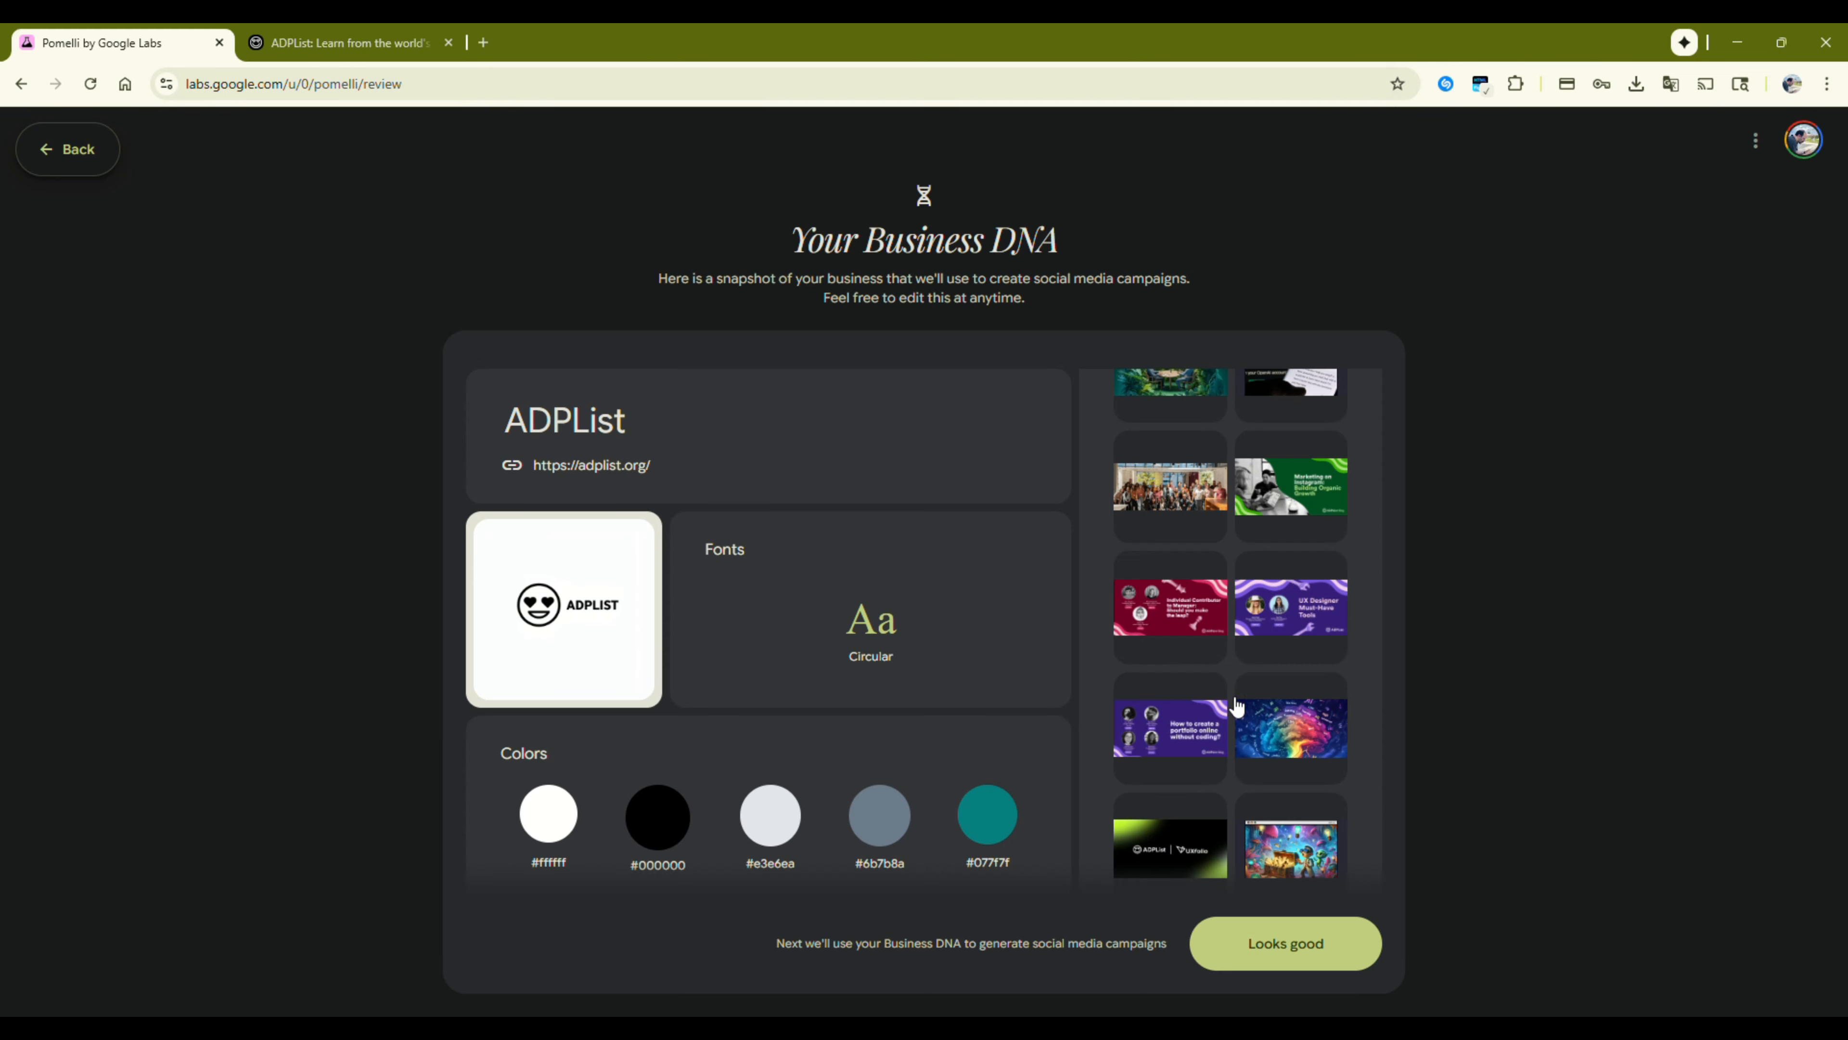
pyautogui.scroll(-5, 1230, 706)
pyautogui.scroll(3, 1230, 706)
pyautogui.click(1291, 950)
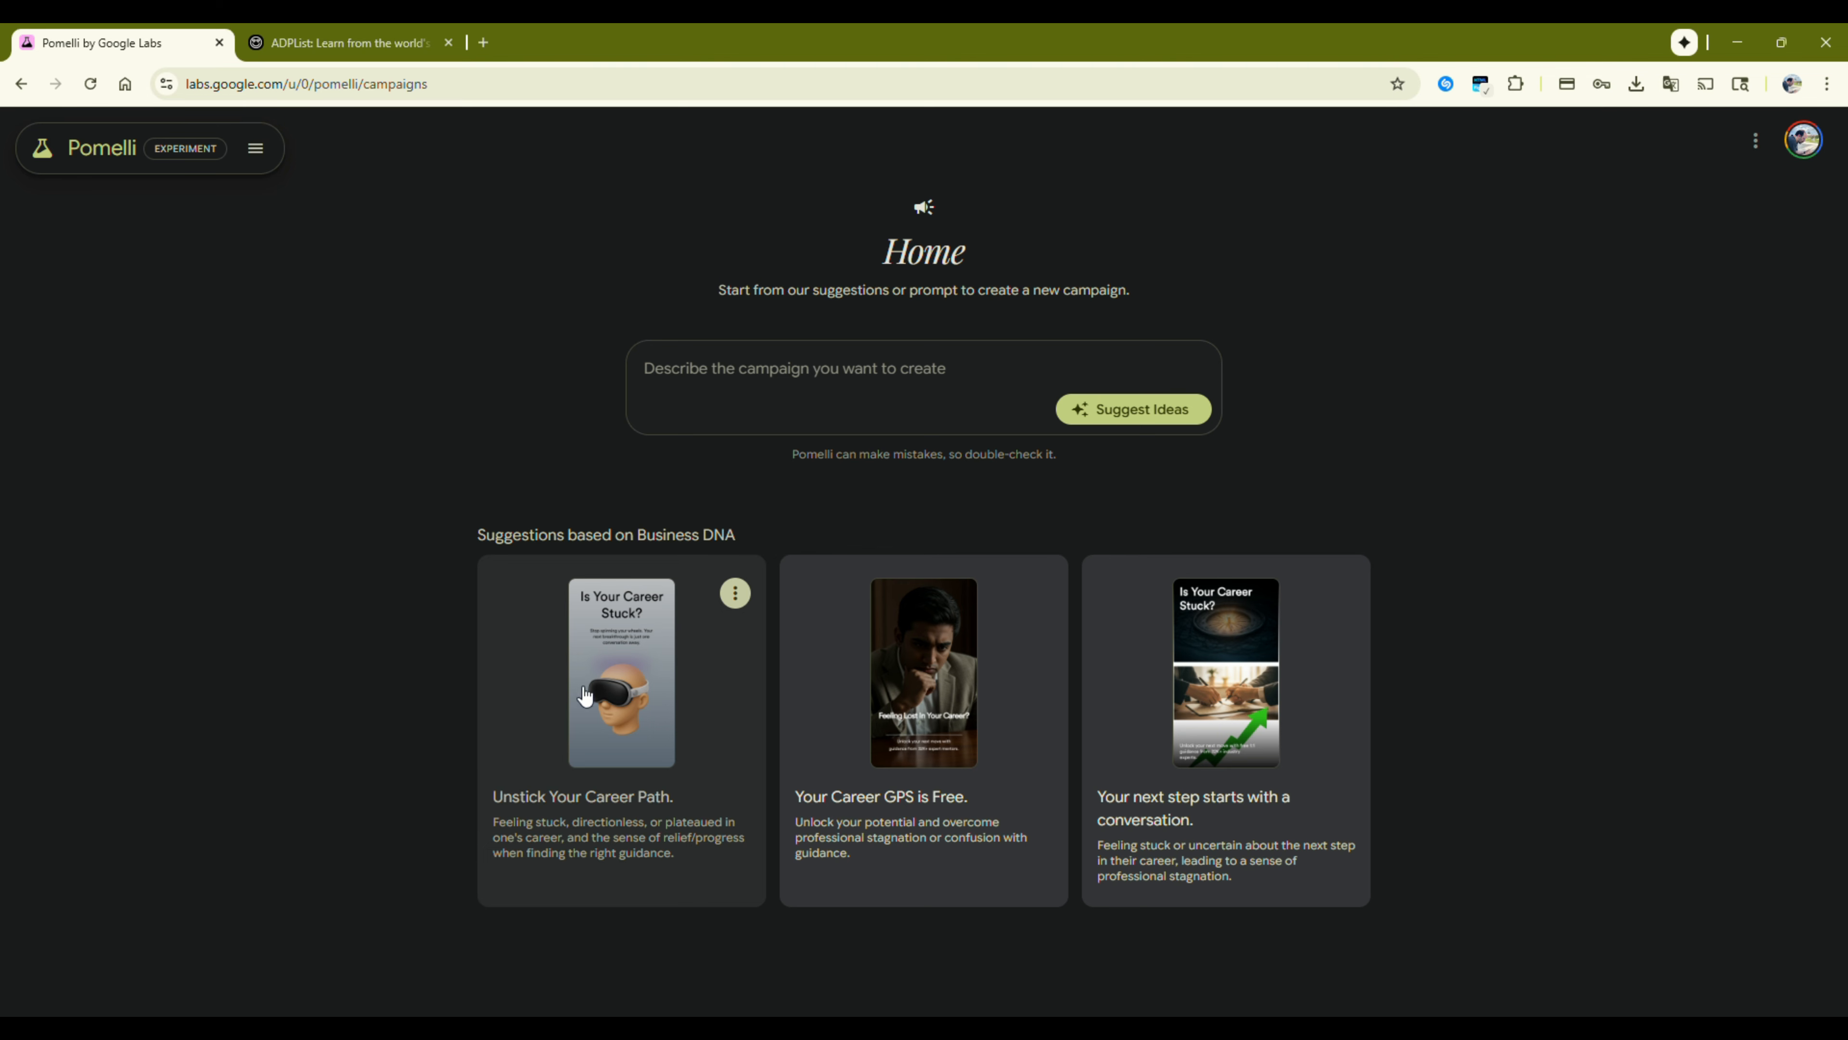
# Open the suggested "Unstick Your Career Path." campaign and start a new creative
pyautogui.click(602, 672)
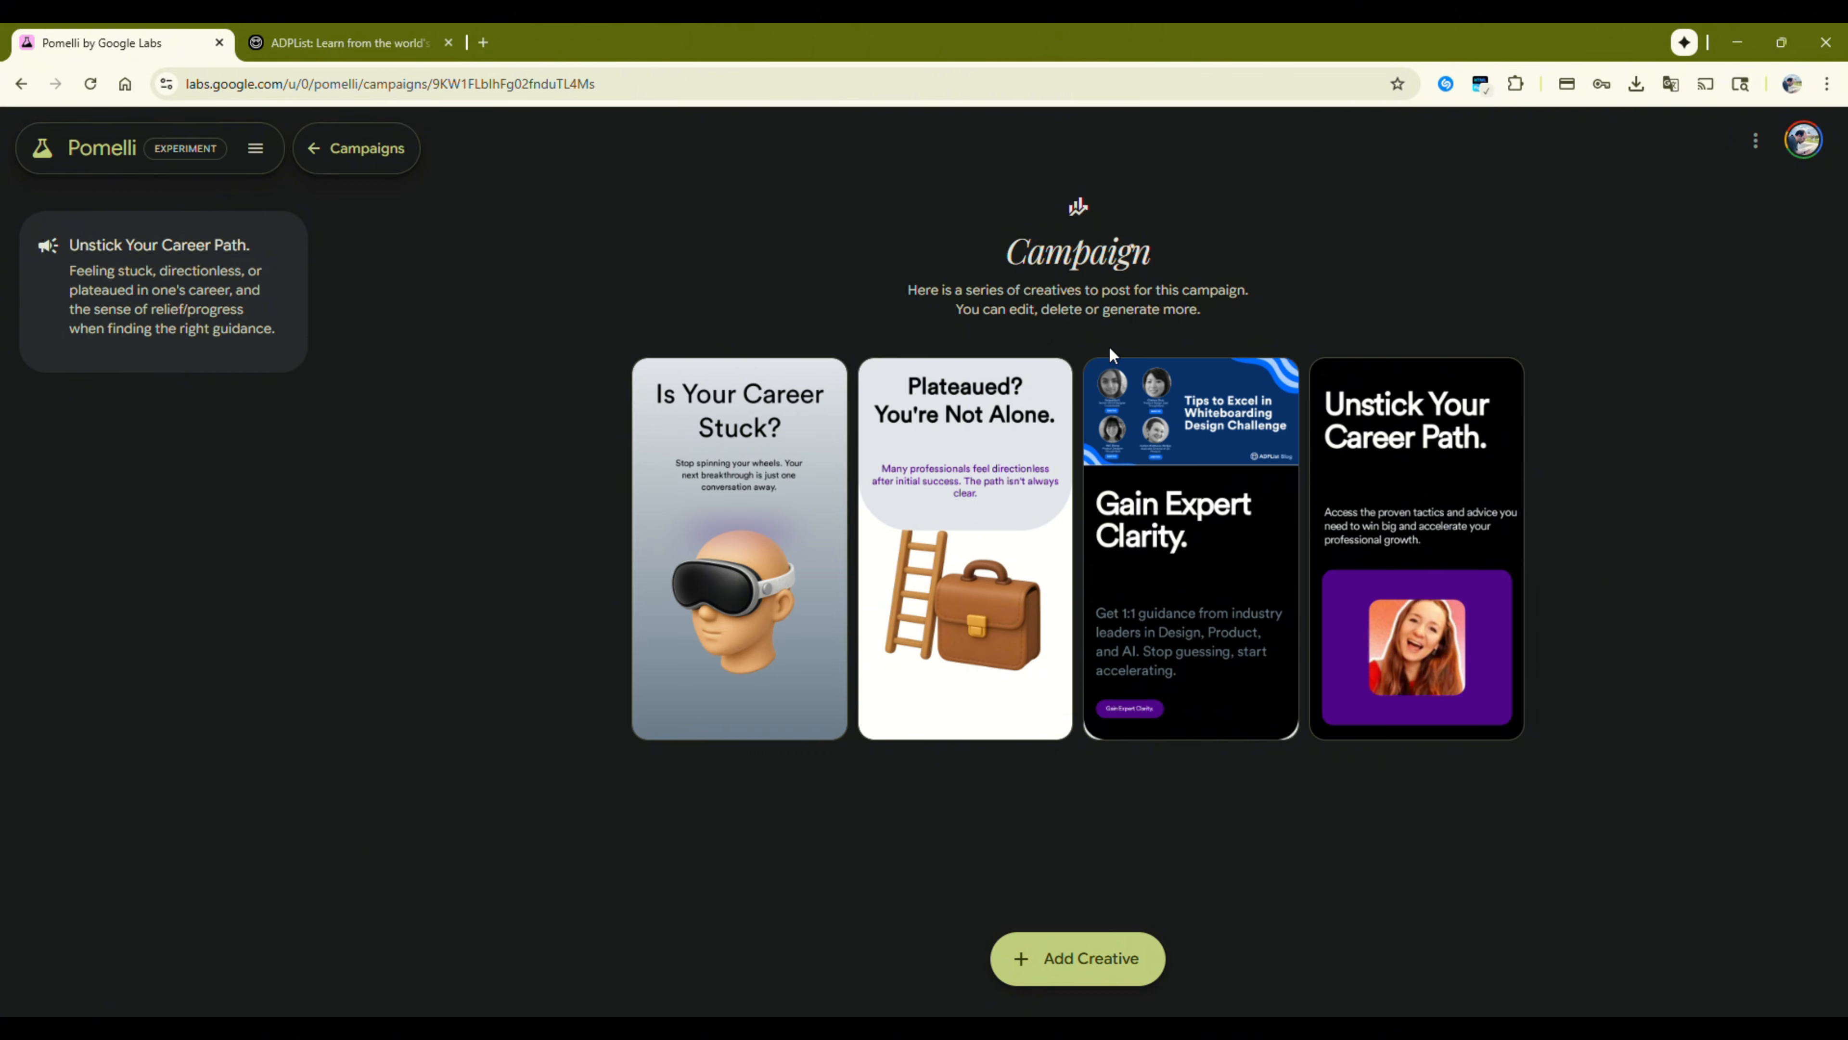
pyautogui.click(1056, 966)
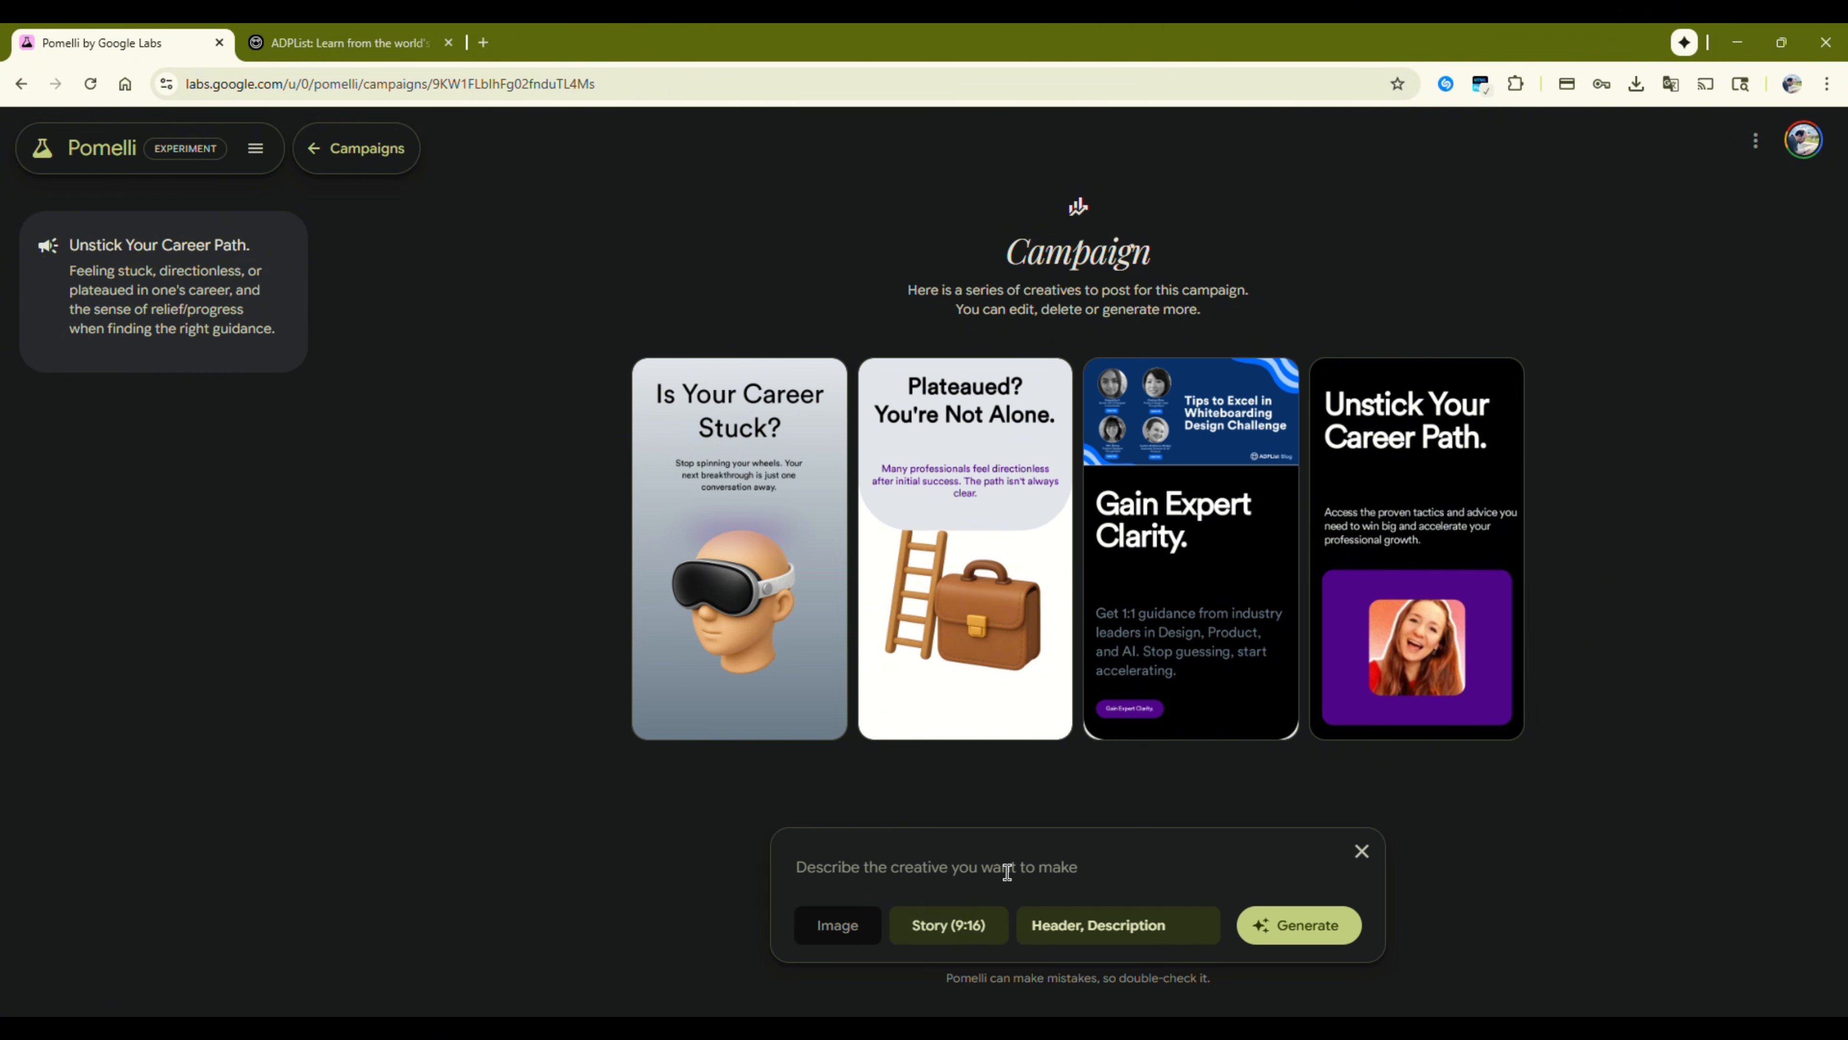
# Browse the source images for the creative and select the photo of the man speaking into a microphone
pyautogui.click(841, 924)
pyautogui.scroll(-5, 698, 599)
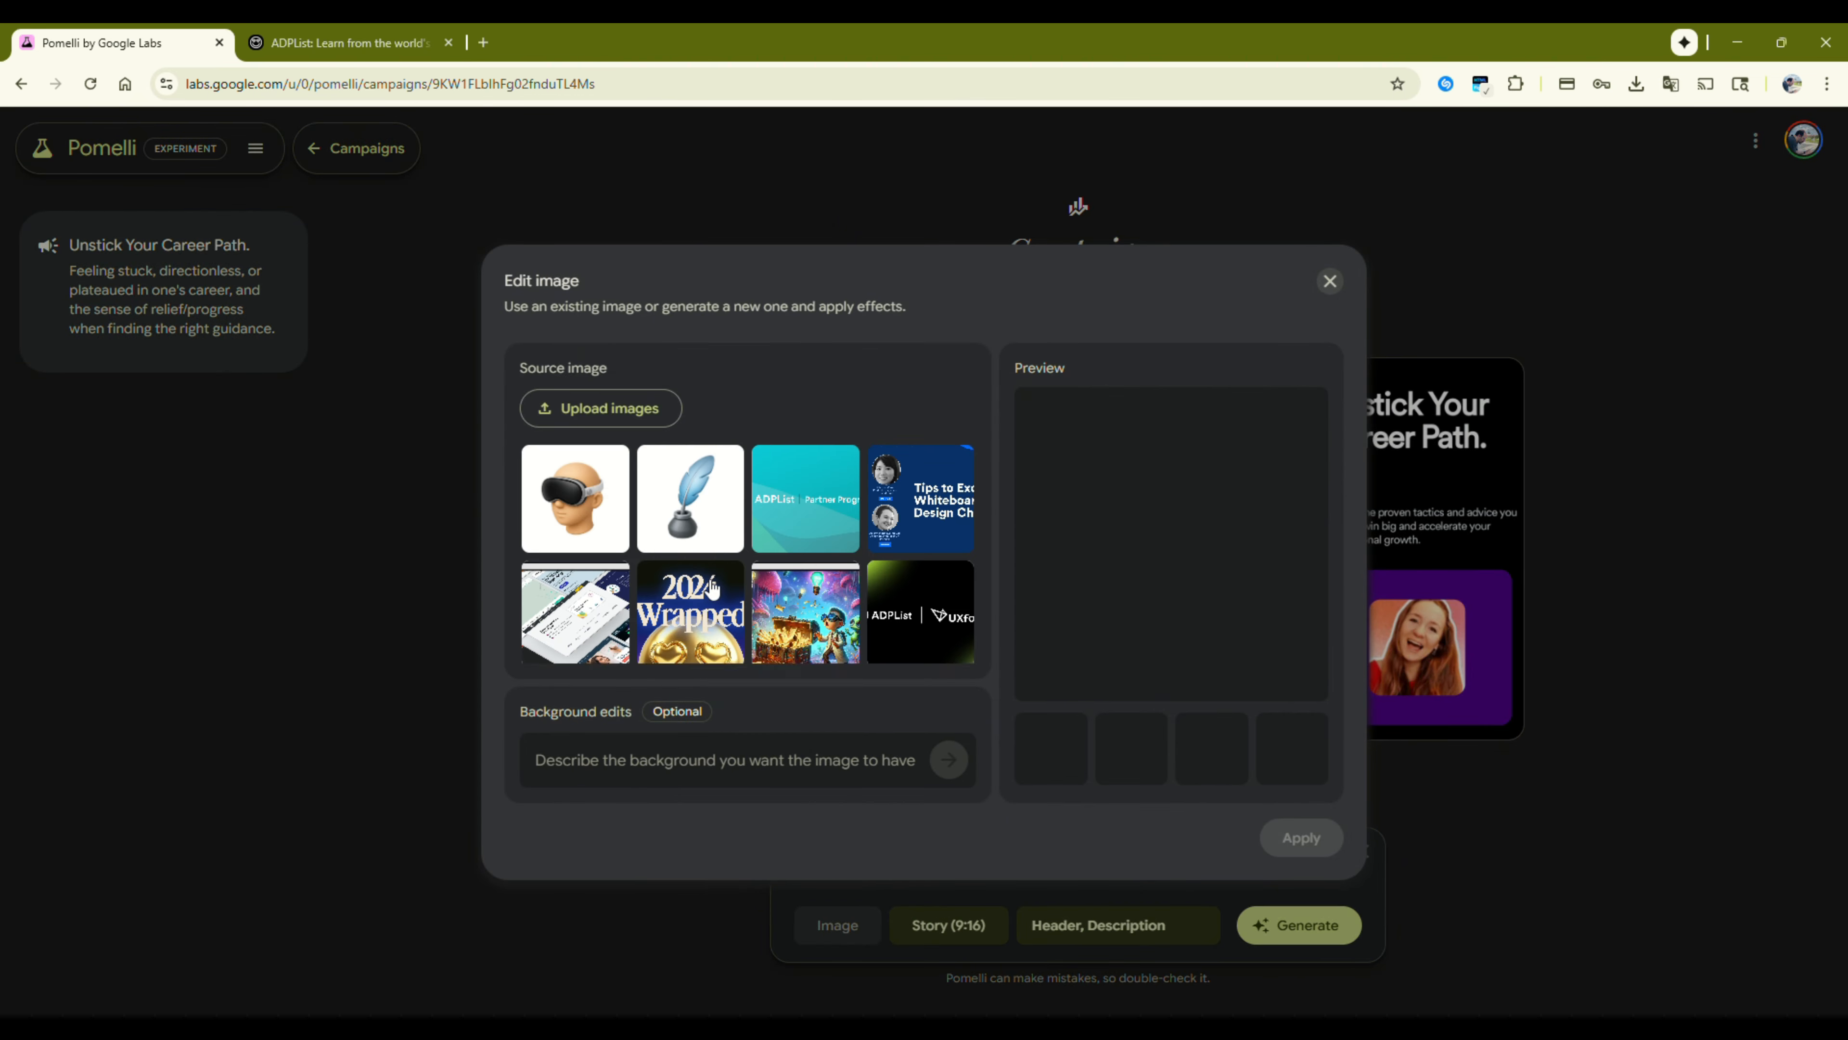
pyautogui.scroll(-5, 697, 599)
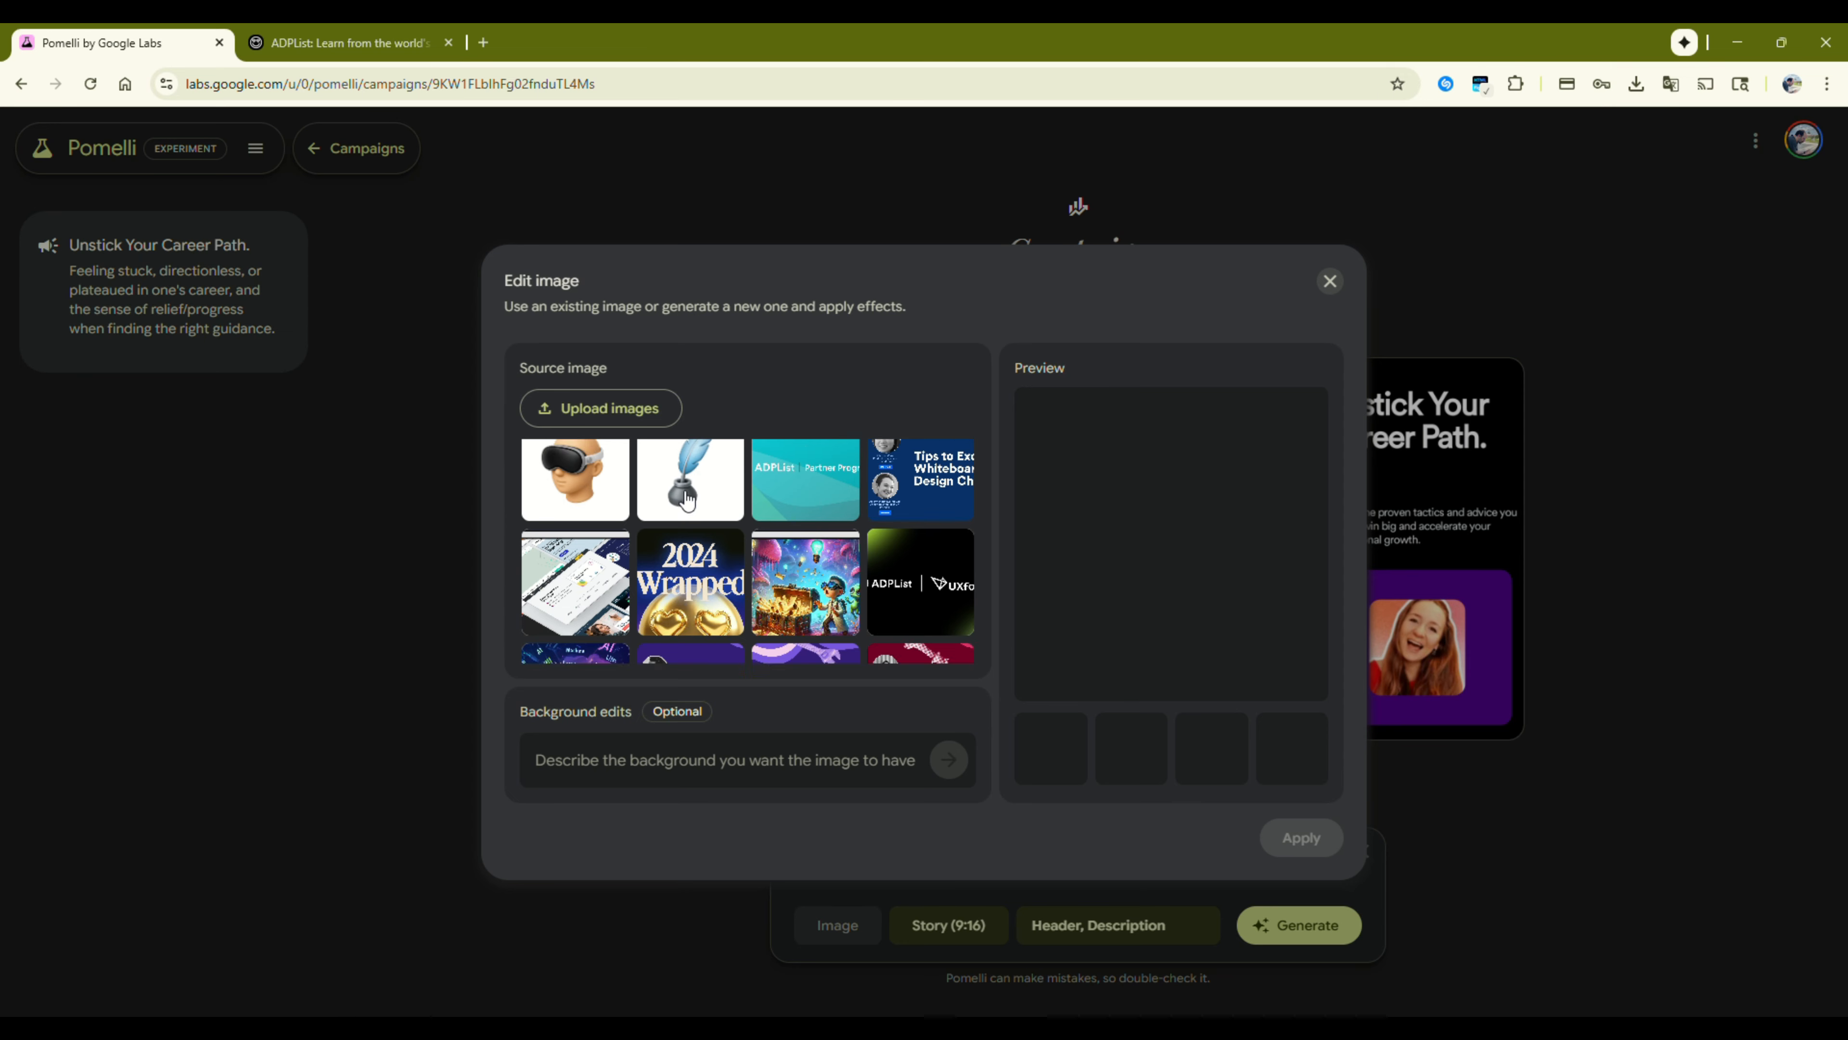
pyautogui.scroll(4, 701, 521)
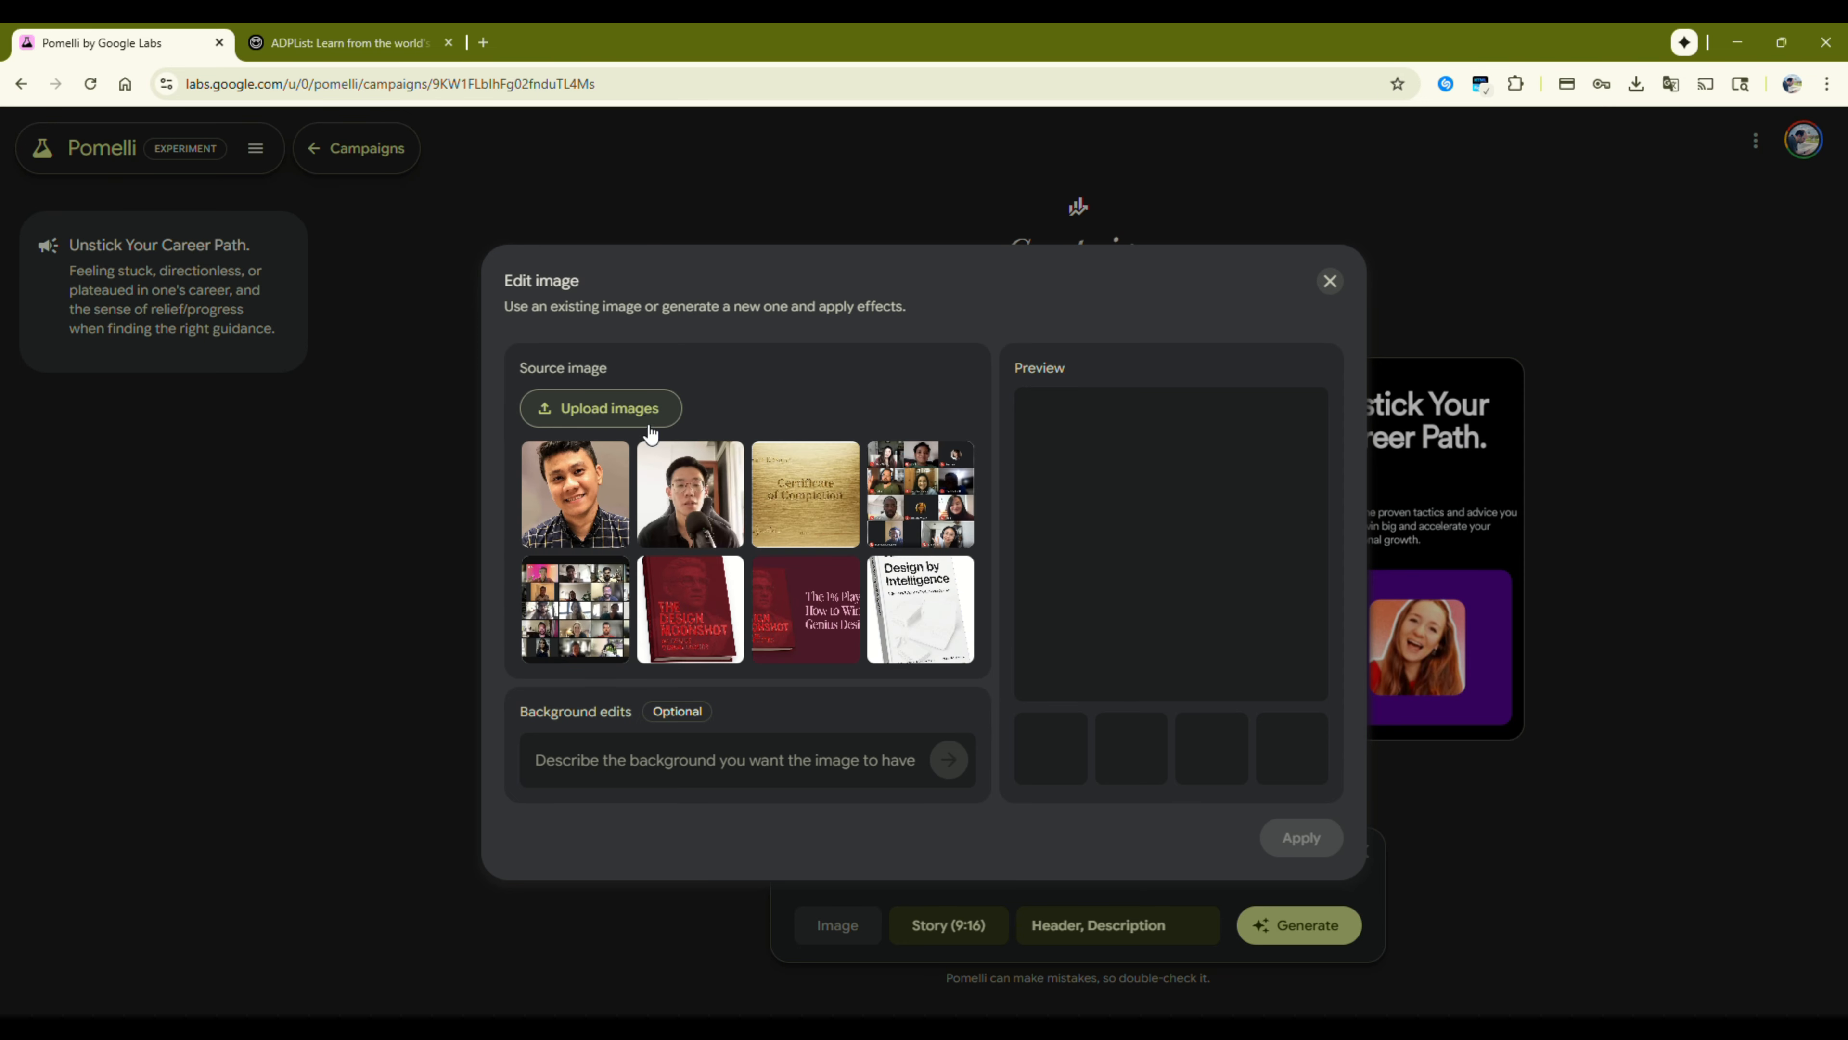
pyautogui.scroll(-6, 719, 548)
pyautogui.scroll(-3, 719, 548)
pyautogui.scroll(6, 709, 554)
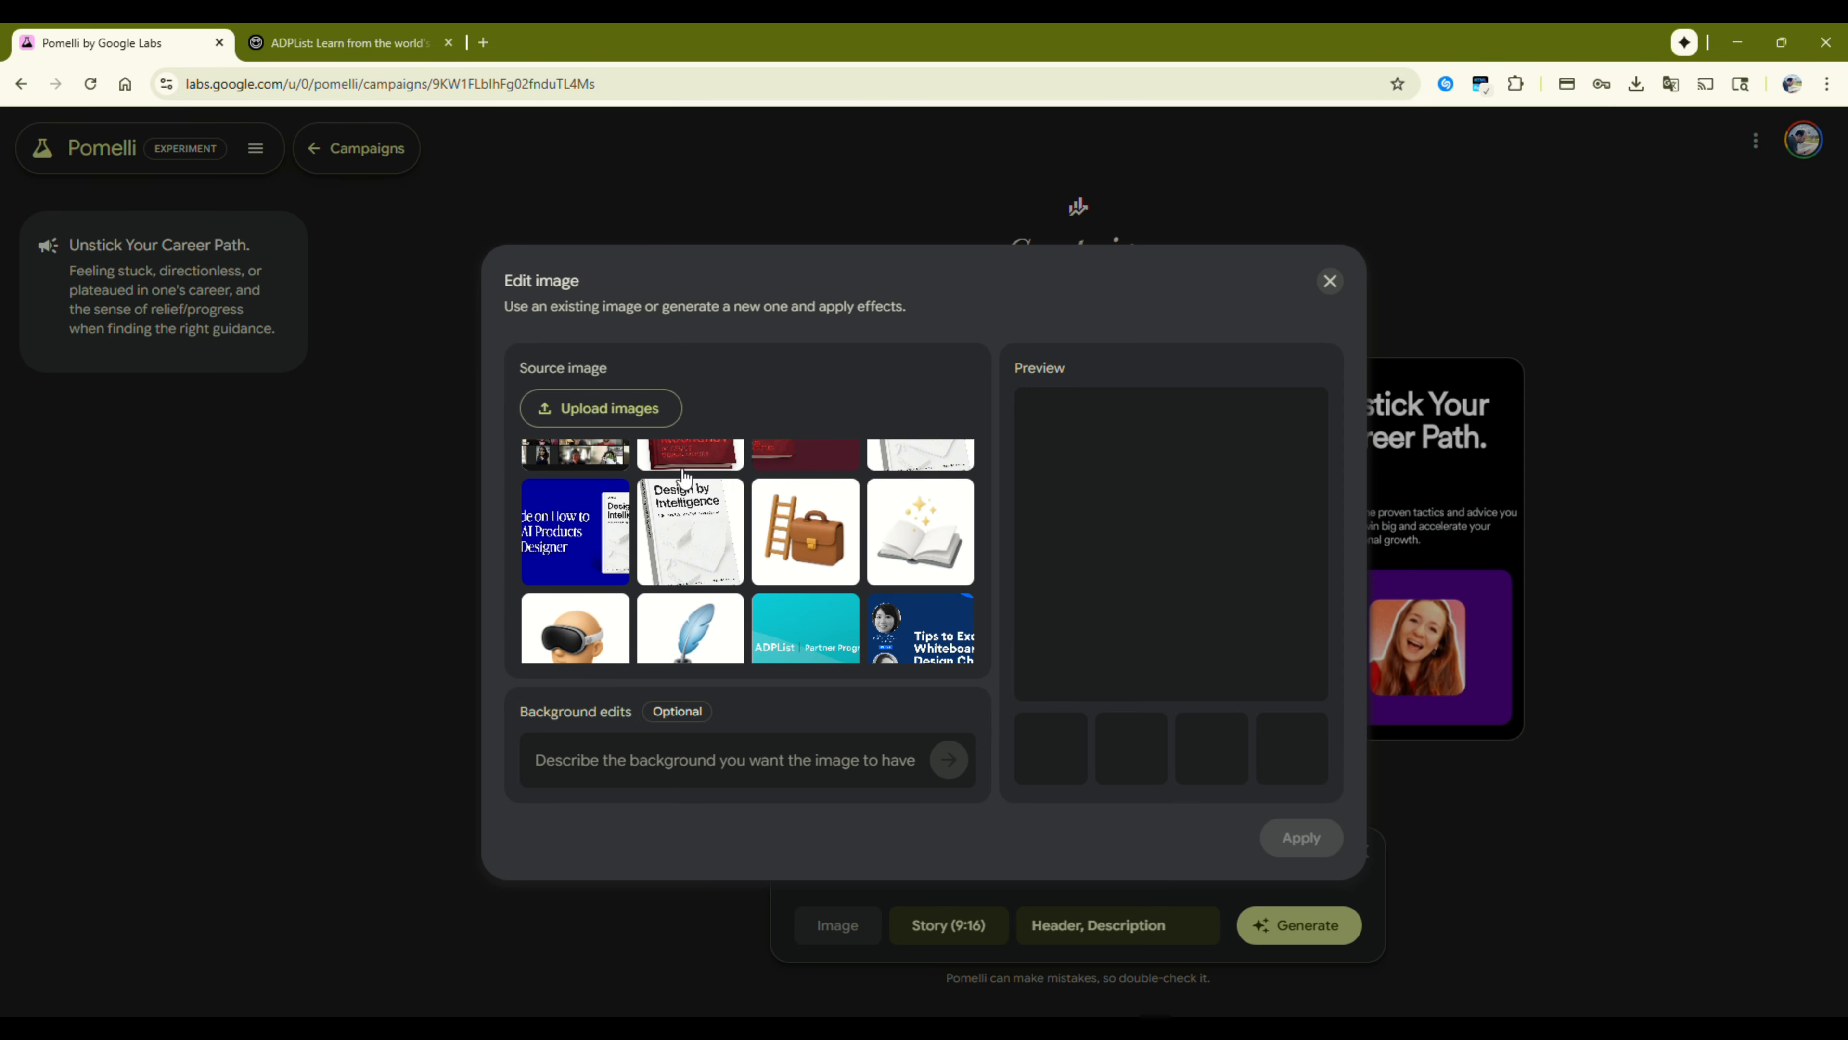
pyautogui.click(700, 517)
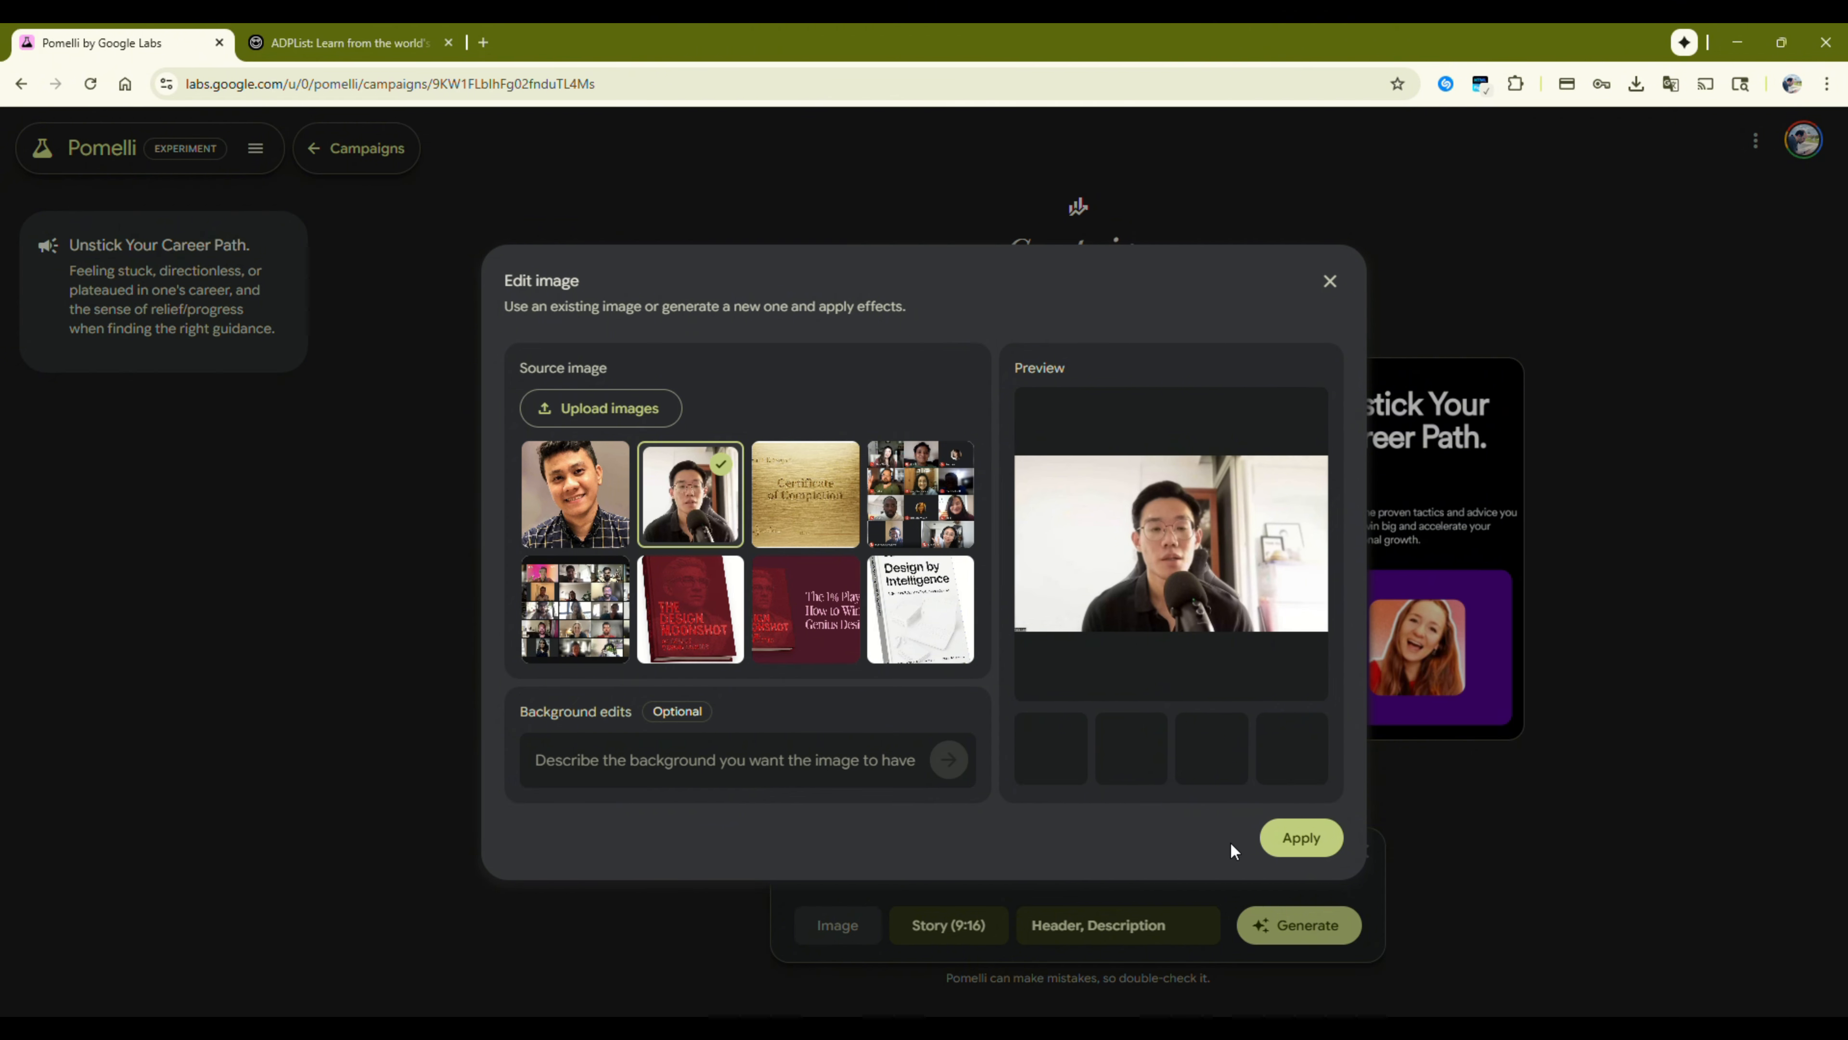
# Try the background edit "remove background" on the selected photo and switch back to the original photo
pyautogui.click(754, 767)
pyautogui.write('remove back')
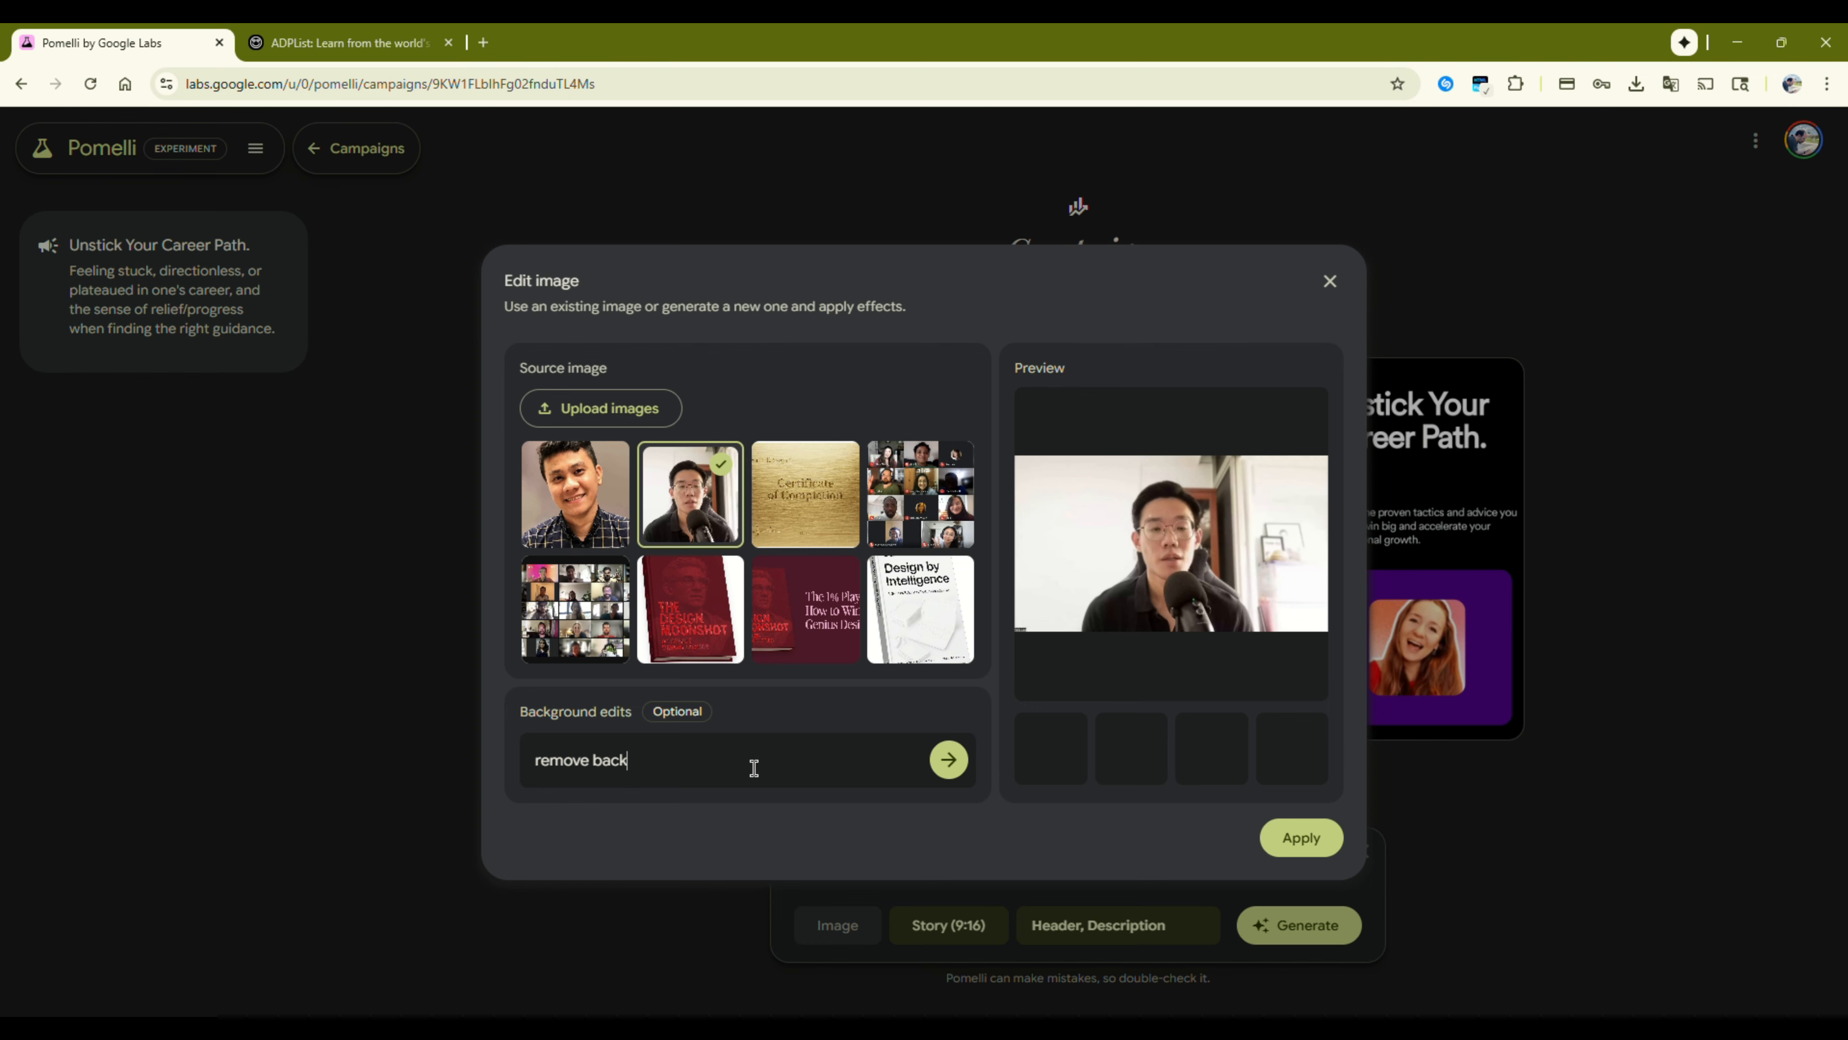
pyautogui.write('ground')
pyautogui.click(948, 760)
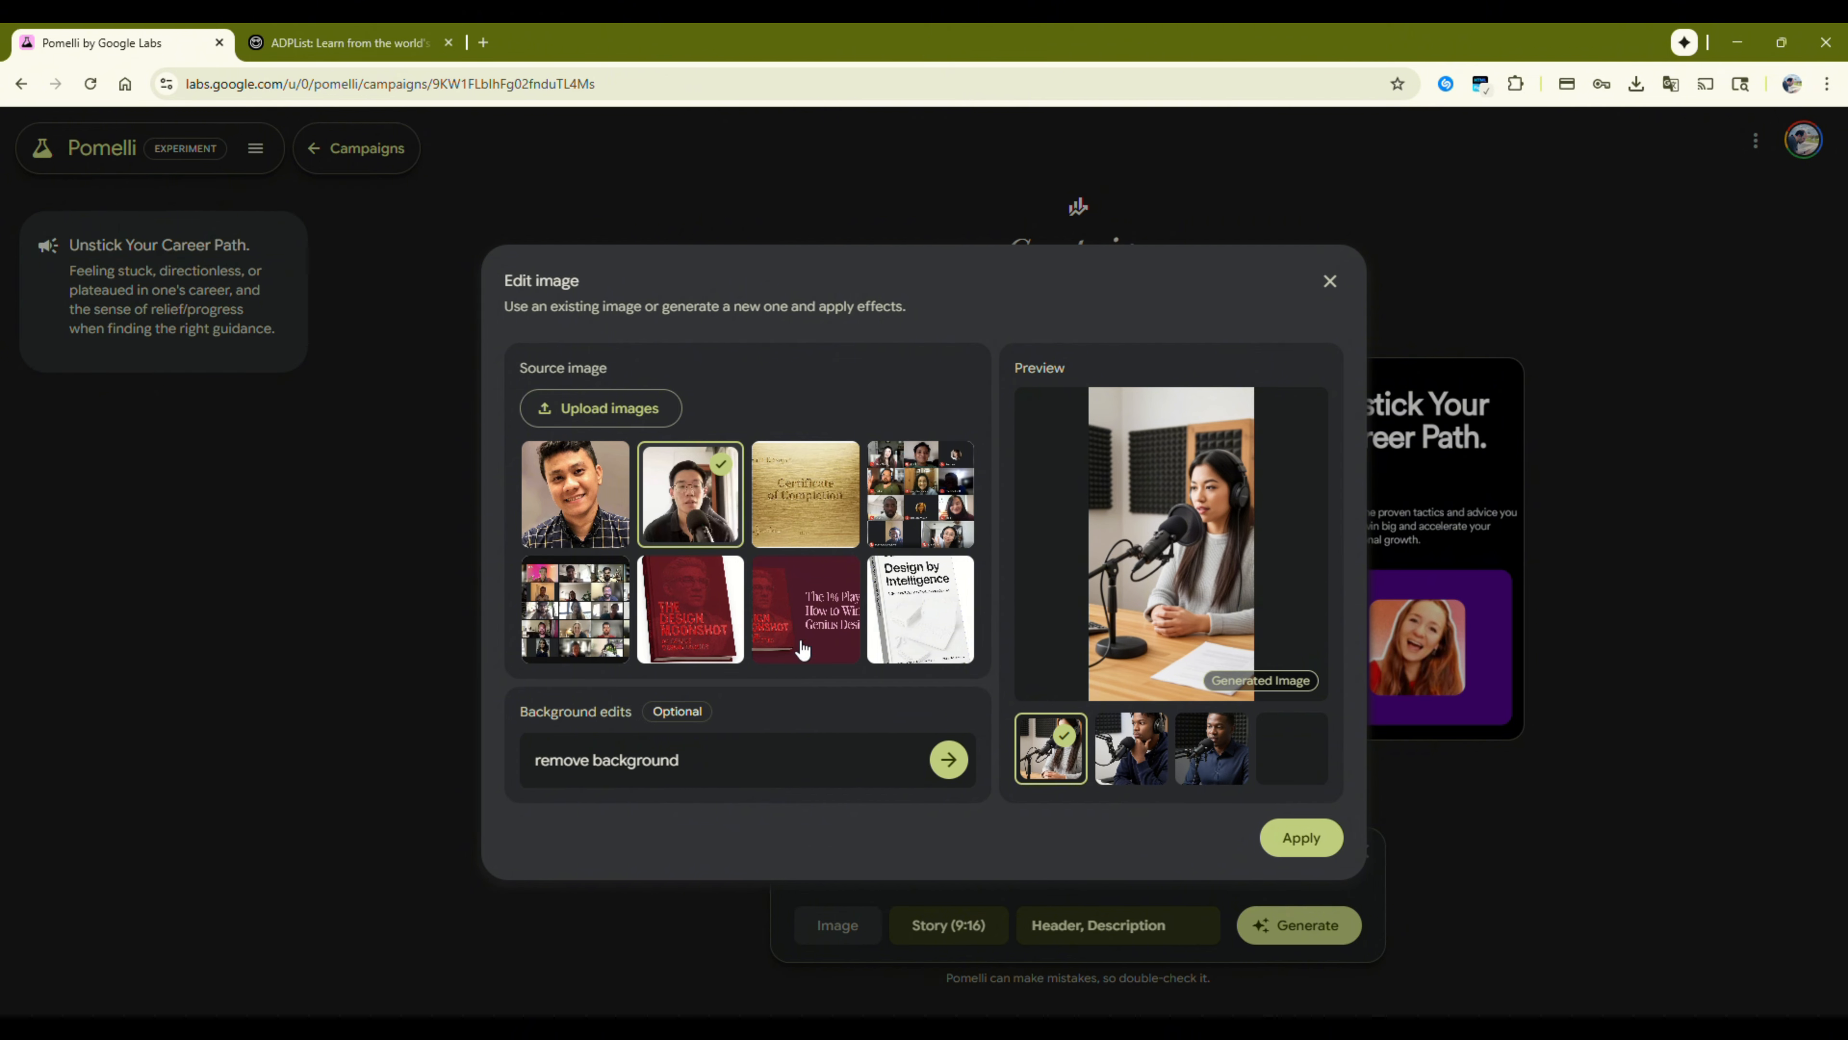
pyautogui.click(764, 521)
pyautogui.click(721, 524)
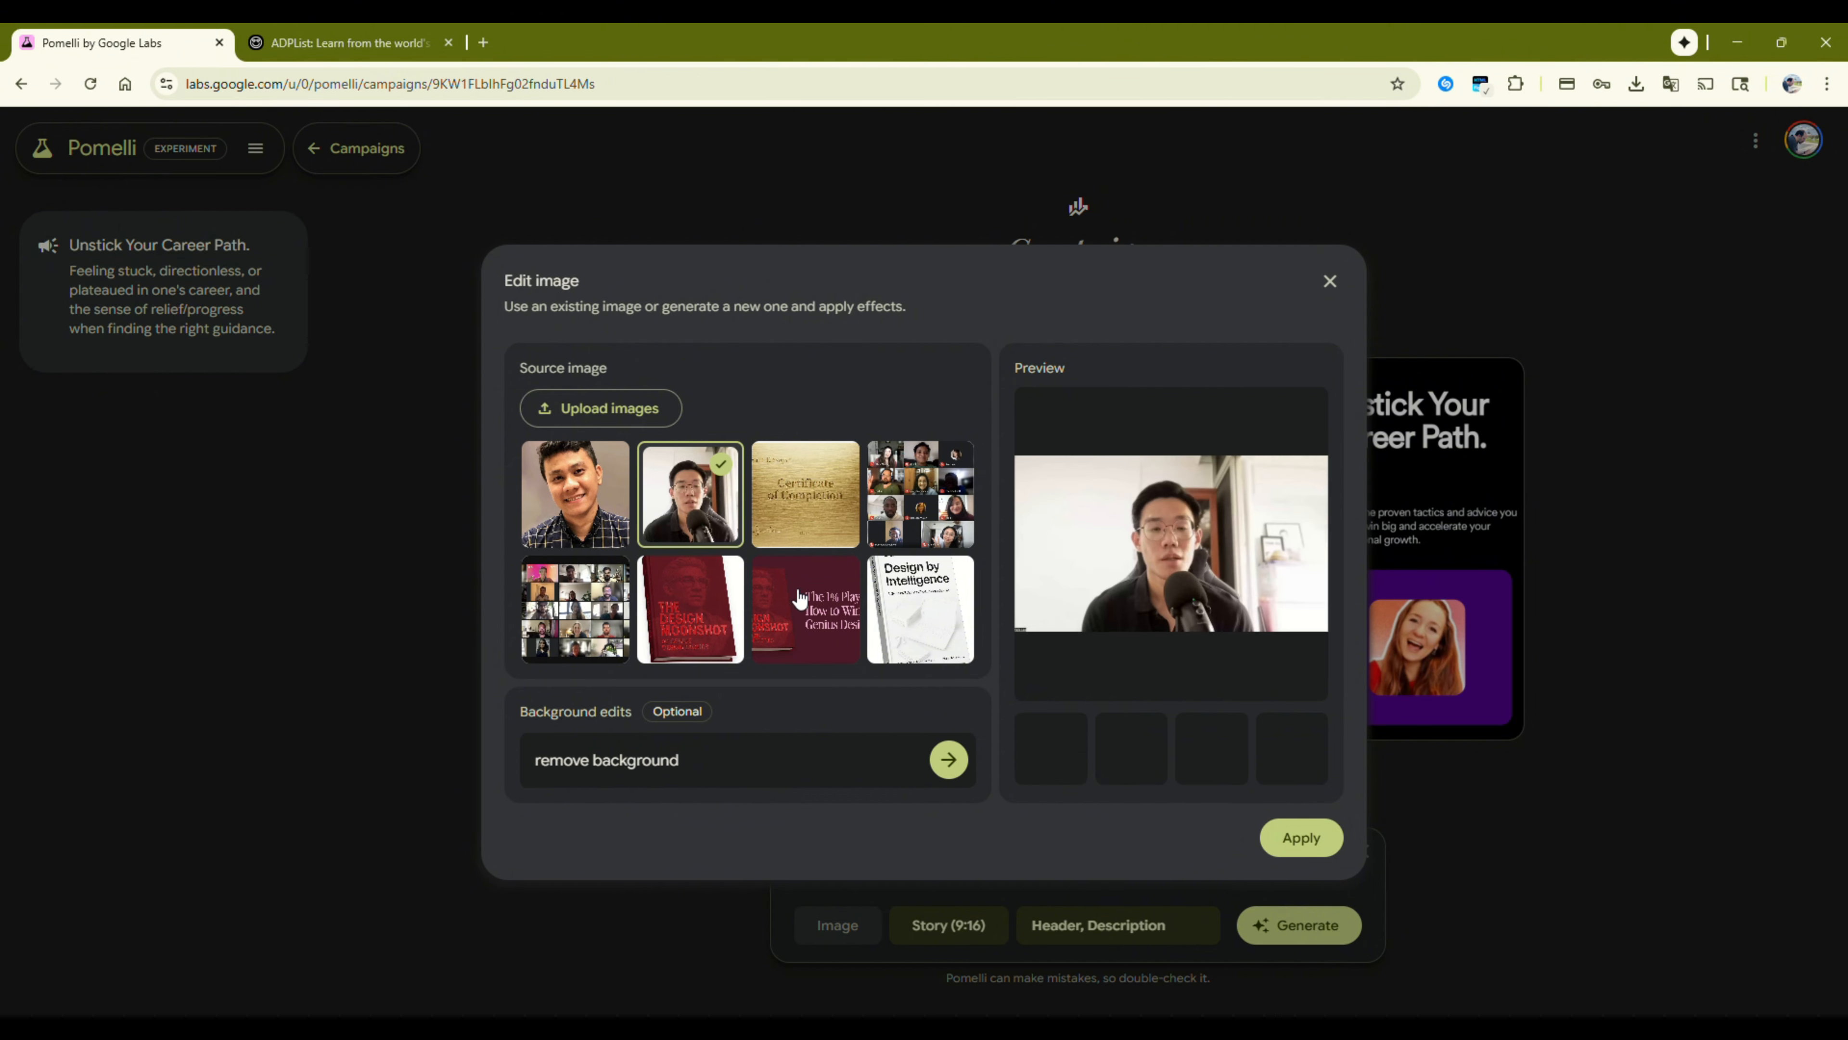
# Apply the original photo and configure the creative as Story (9:16) with a header, description and call to action
pyautogui.click(1301, 837)
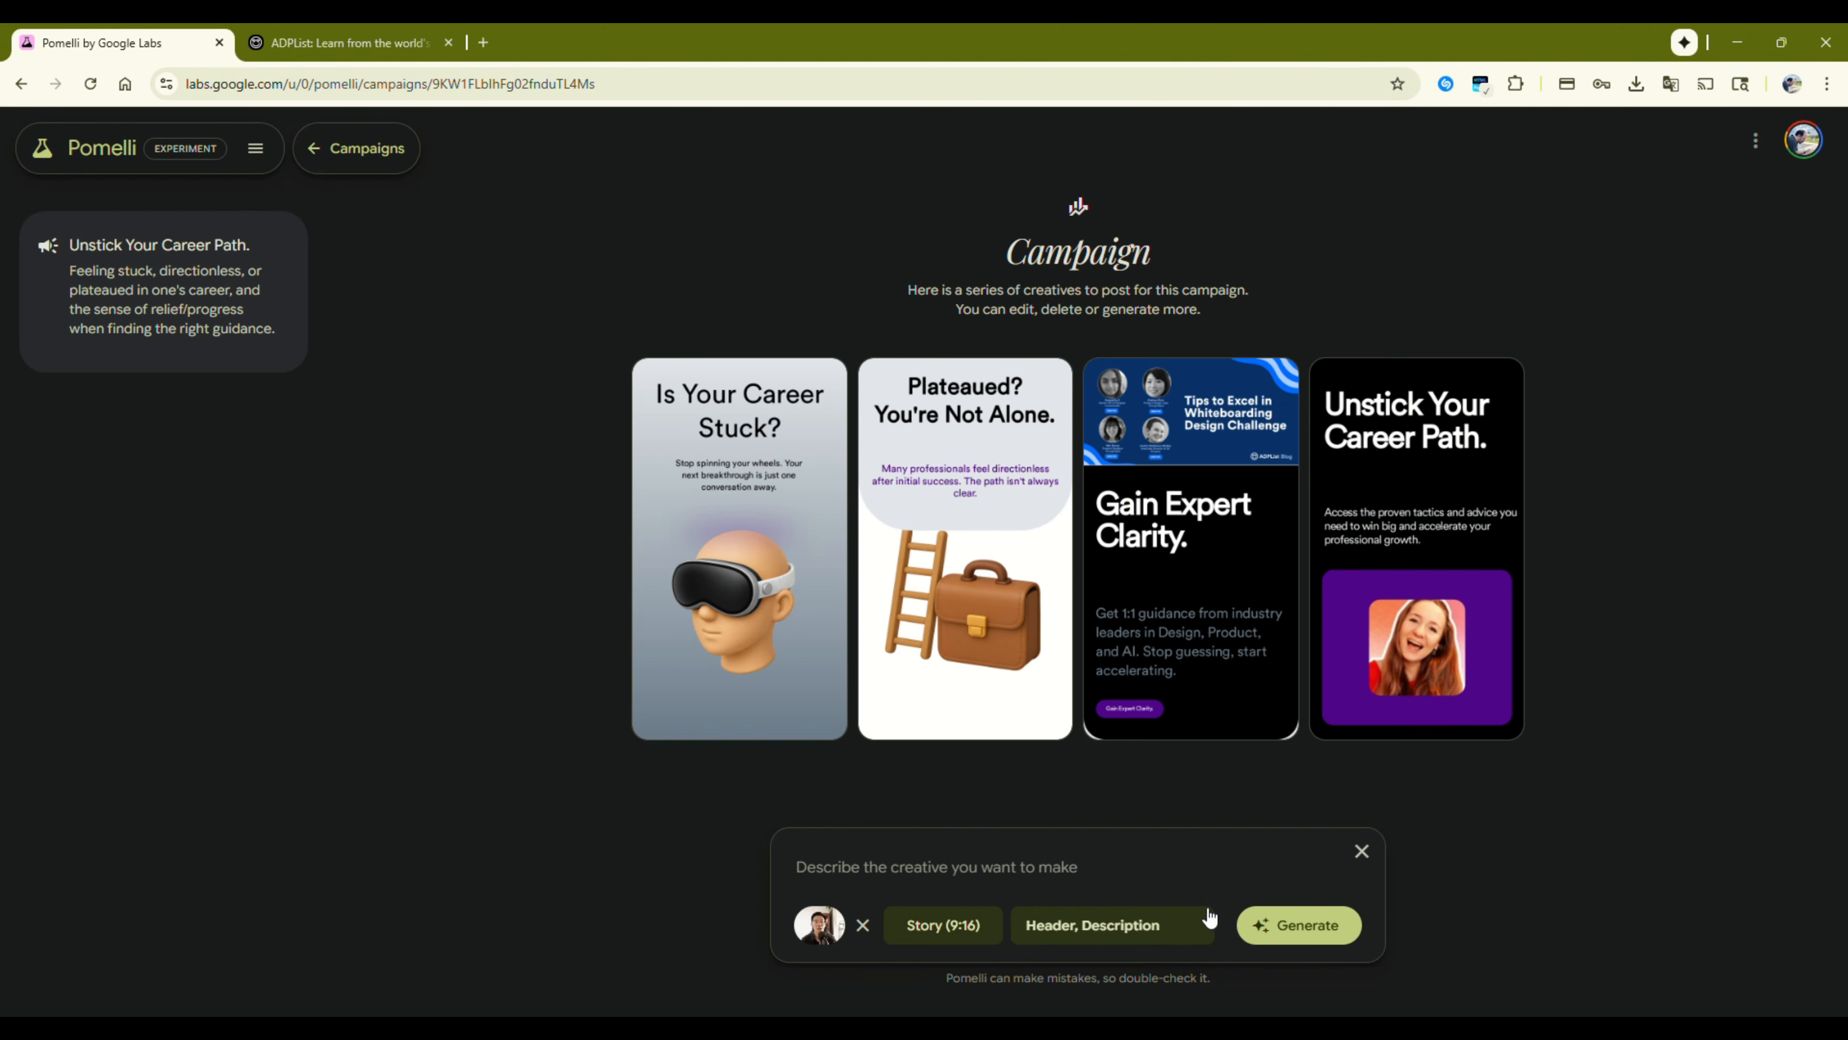
pyautogui.click(942, 934)
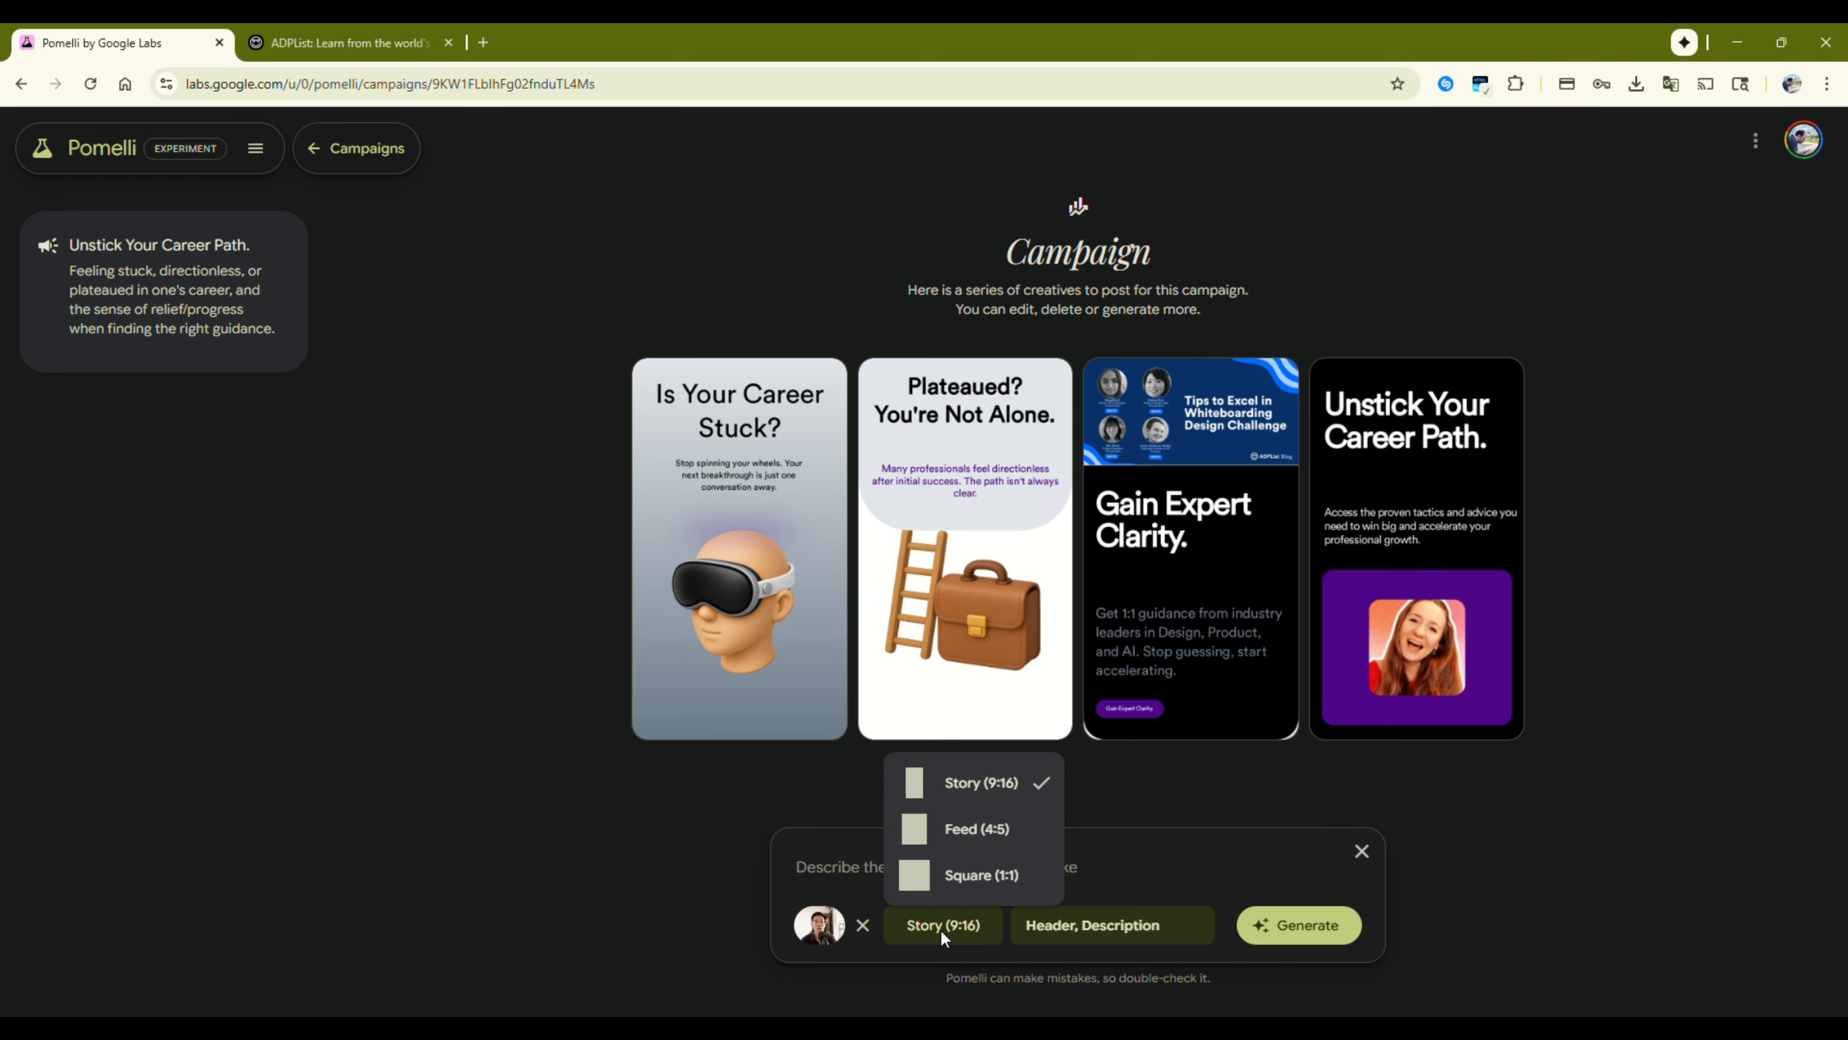
pyautogui.click(1020, 791)
pyautogui.click(1083, 932)
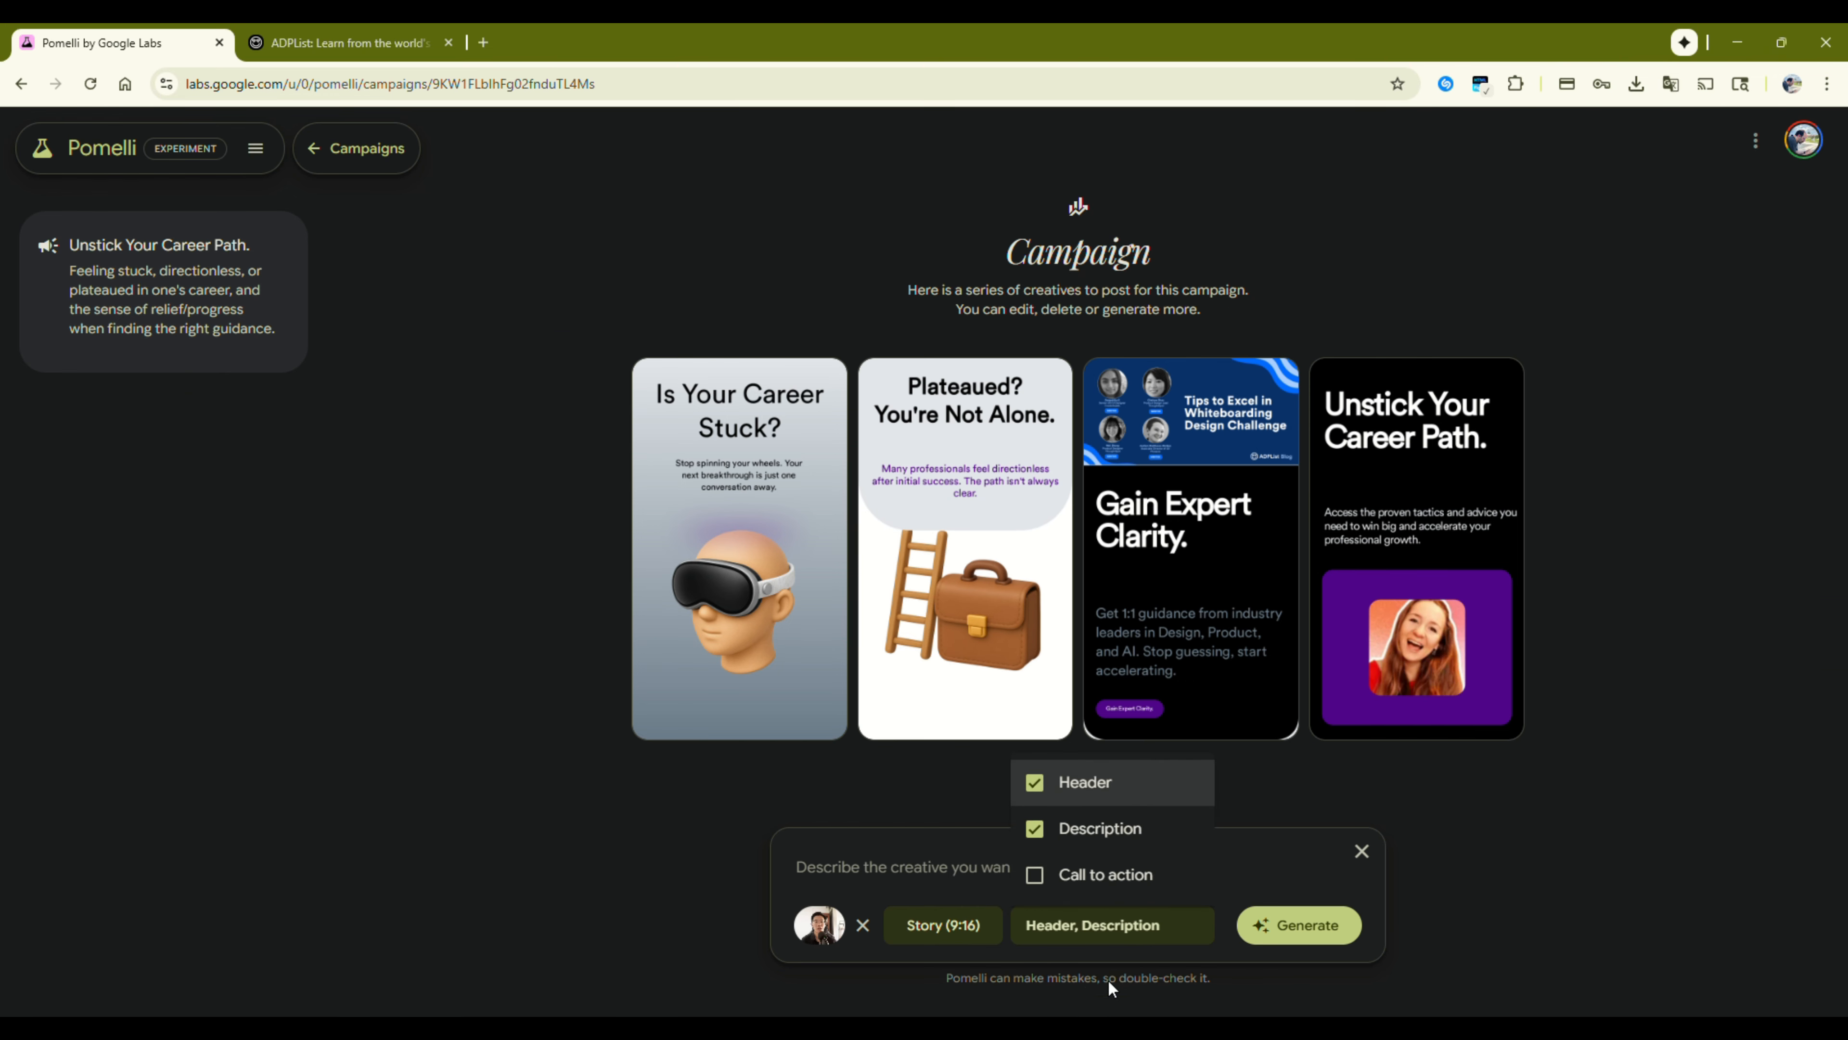
pyautogui.click(1093, 877)
pyautogui.click(1115, 925)
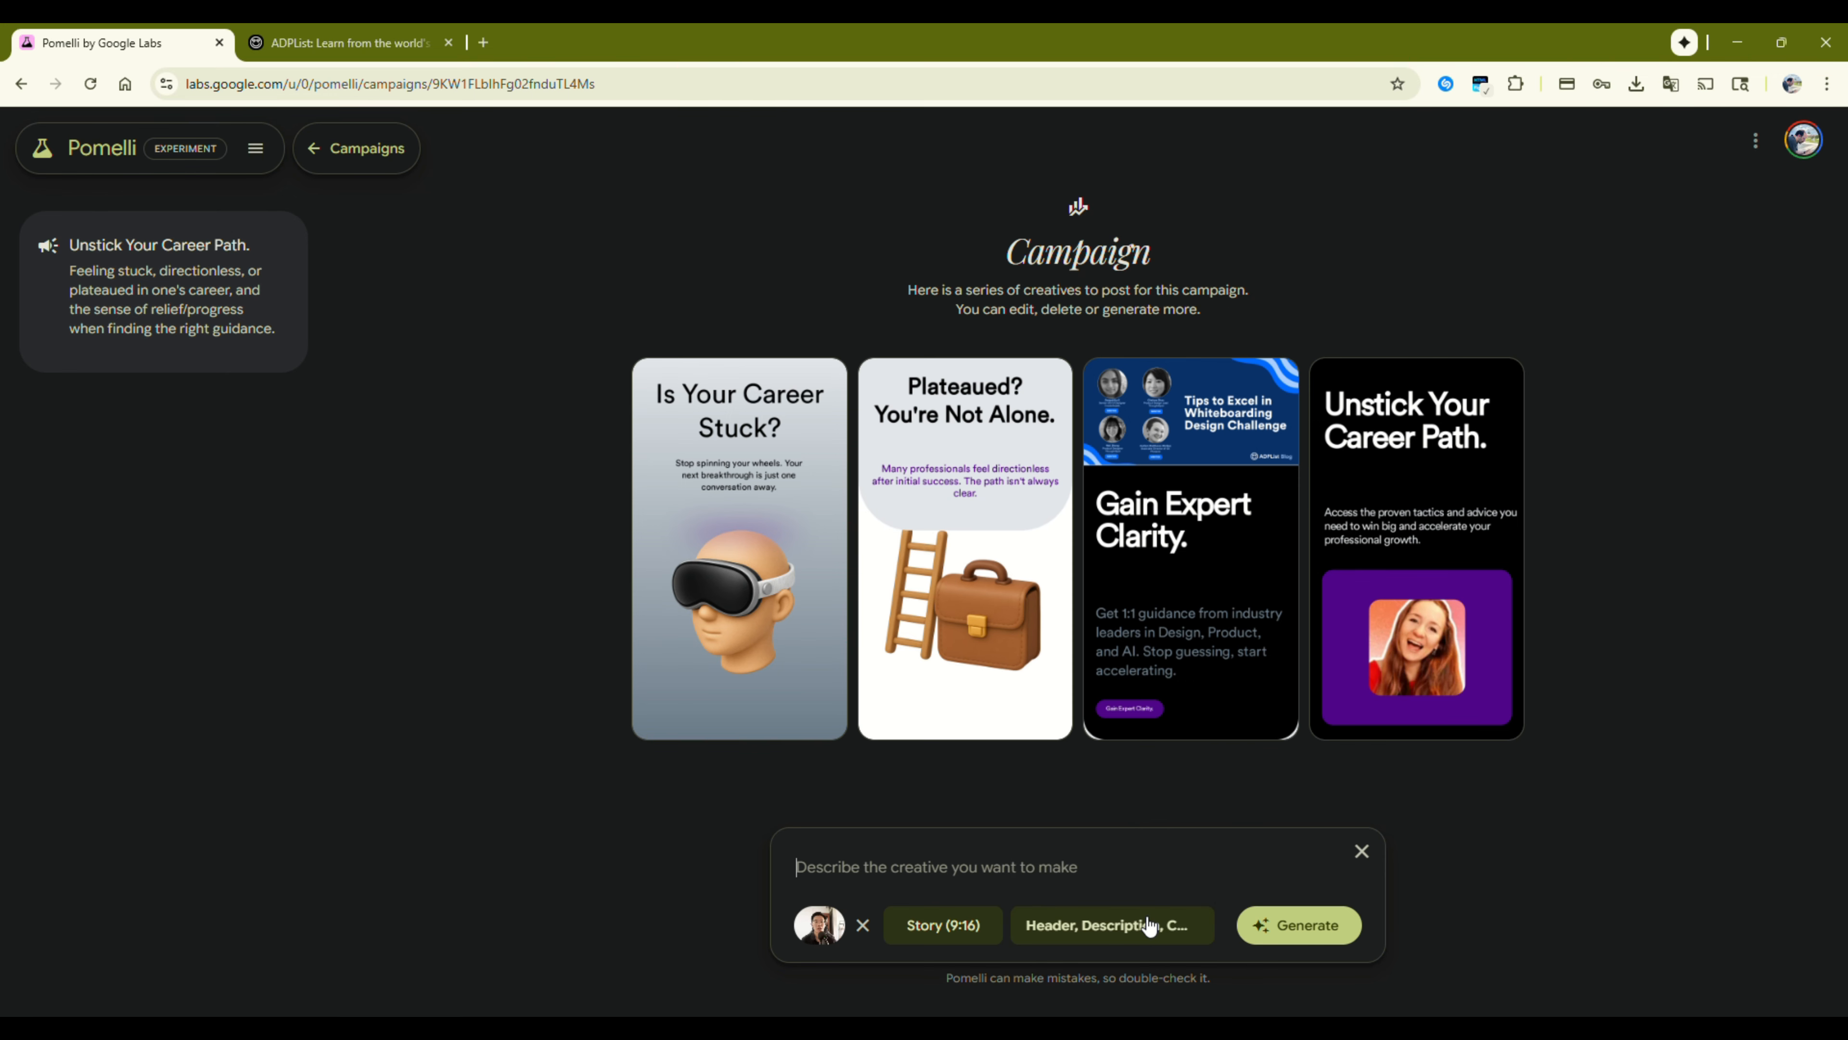
# Generate a creative from: "We're gonna launch a campaign that promotes the mentors that are professionals from all around the world. The goal is to attract more mentees."
pyautogui.write("We're gonna launch a campaign that promotes the mentors that are professionals from all around the world. The goal is to attract more mentees.")
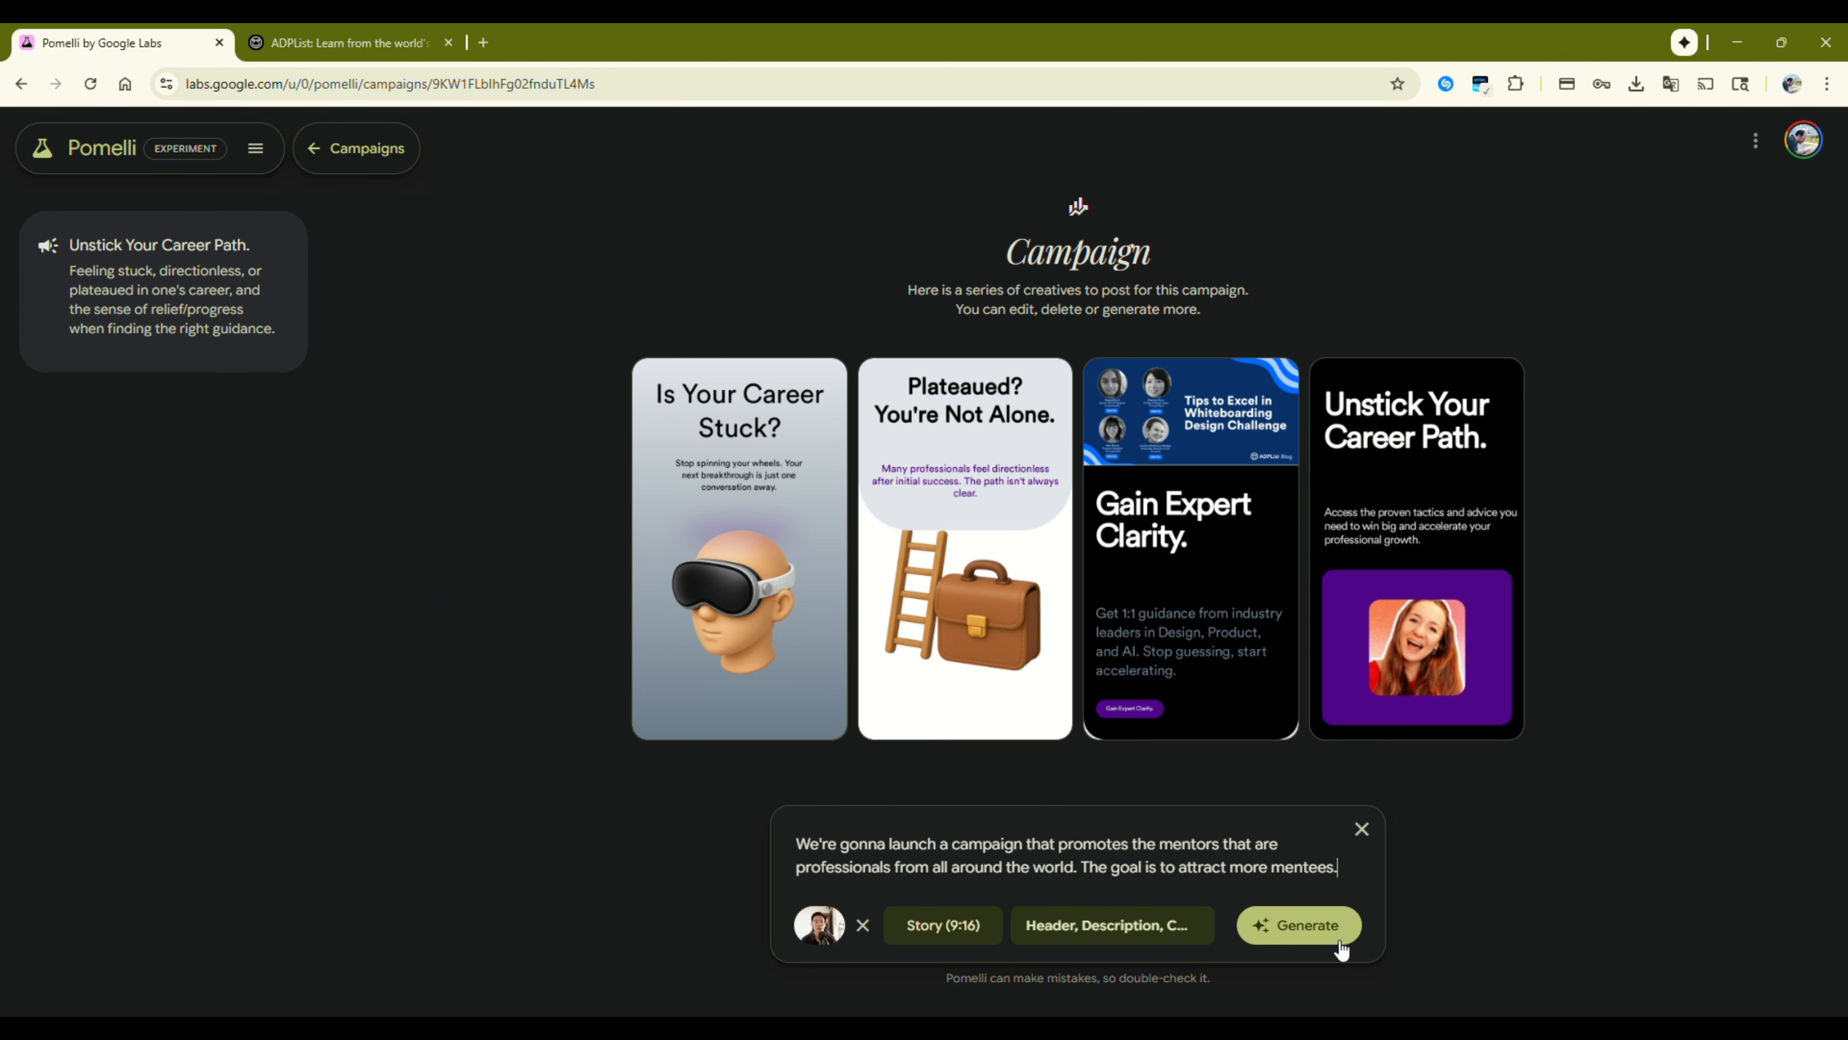
pyautogui.click(1302, 925)
pyautogui.scroll(-3, 1140, 801)
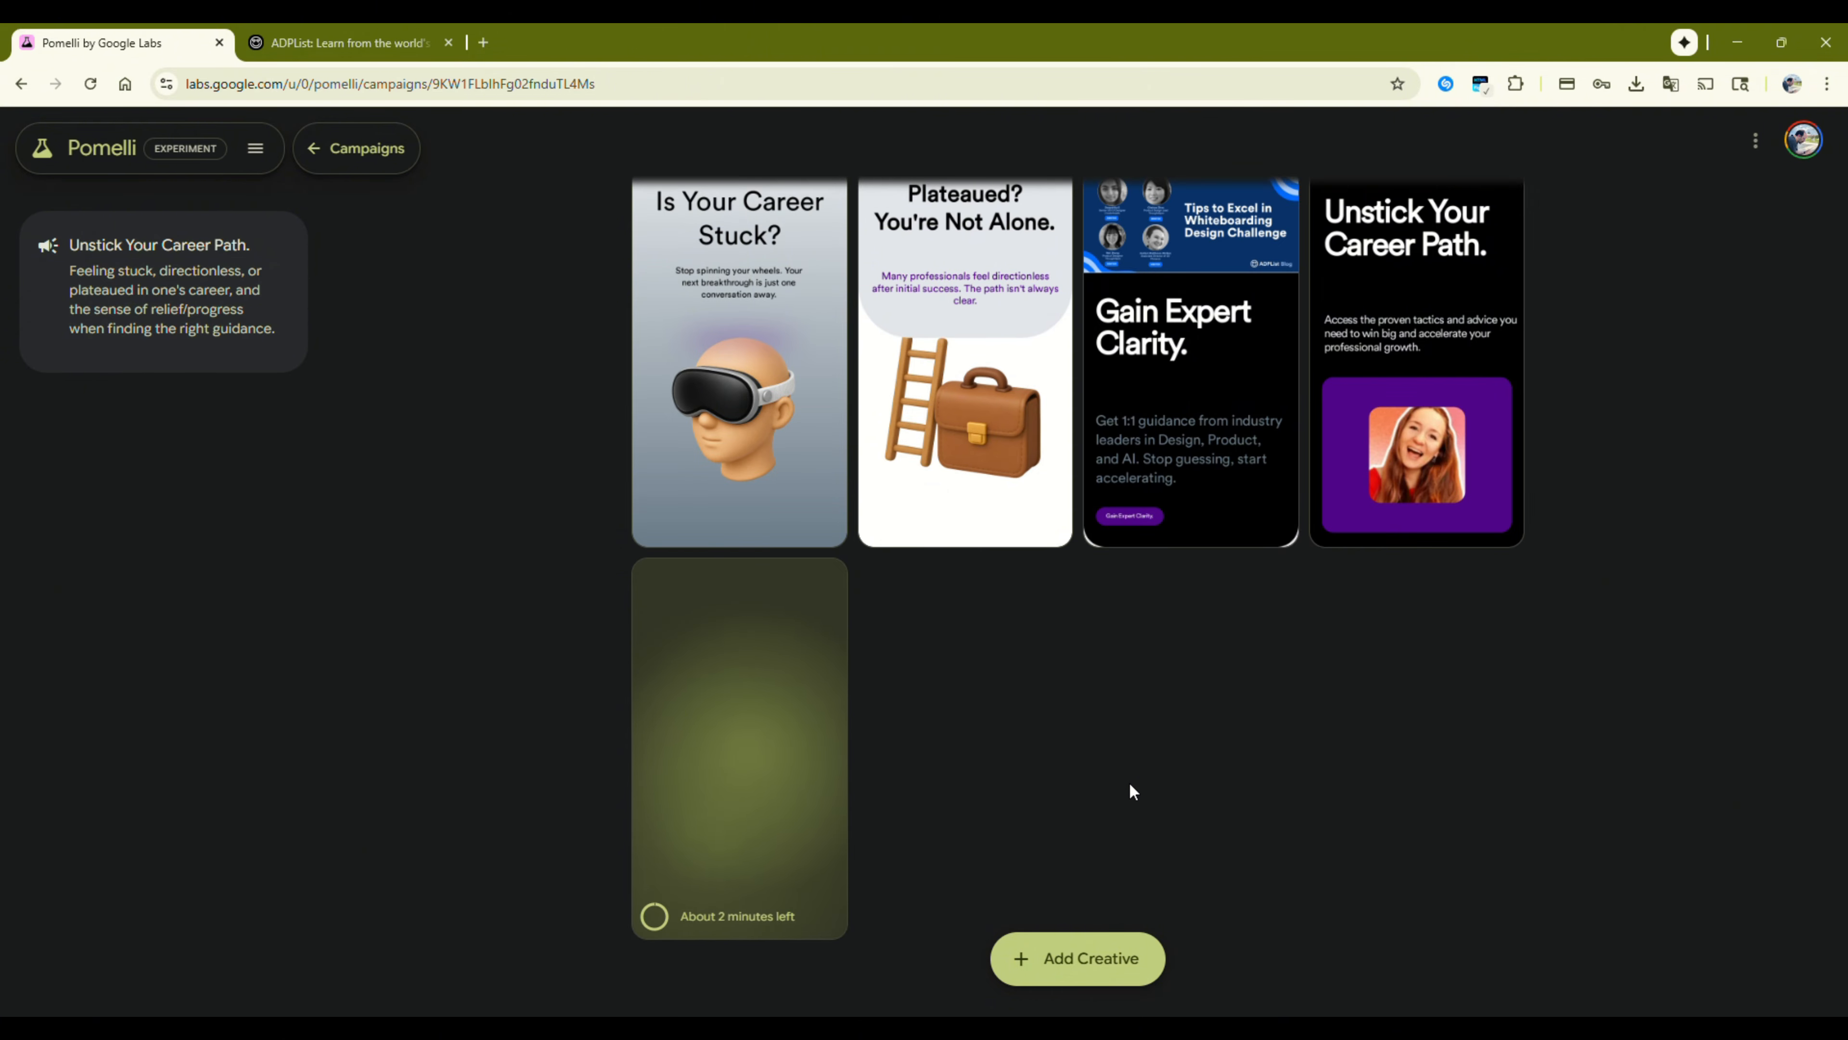
pyautogui.scroll(-1, 1039, 769)
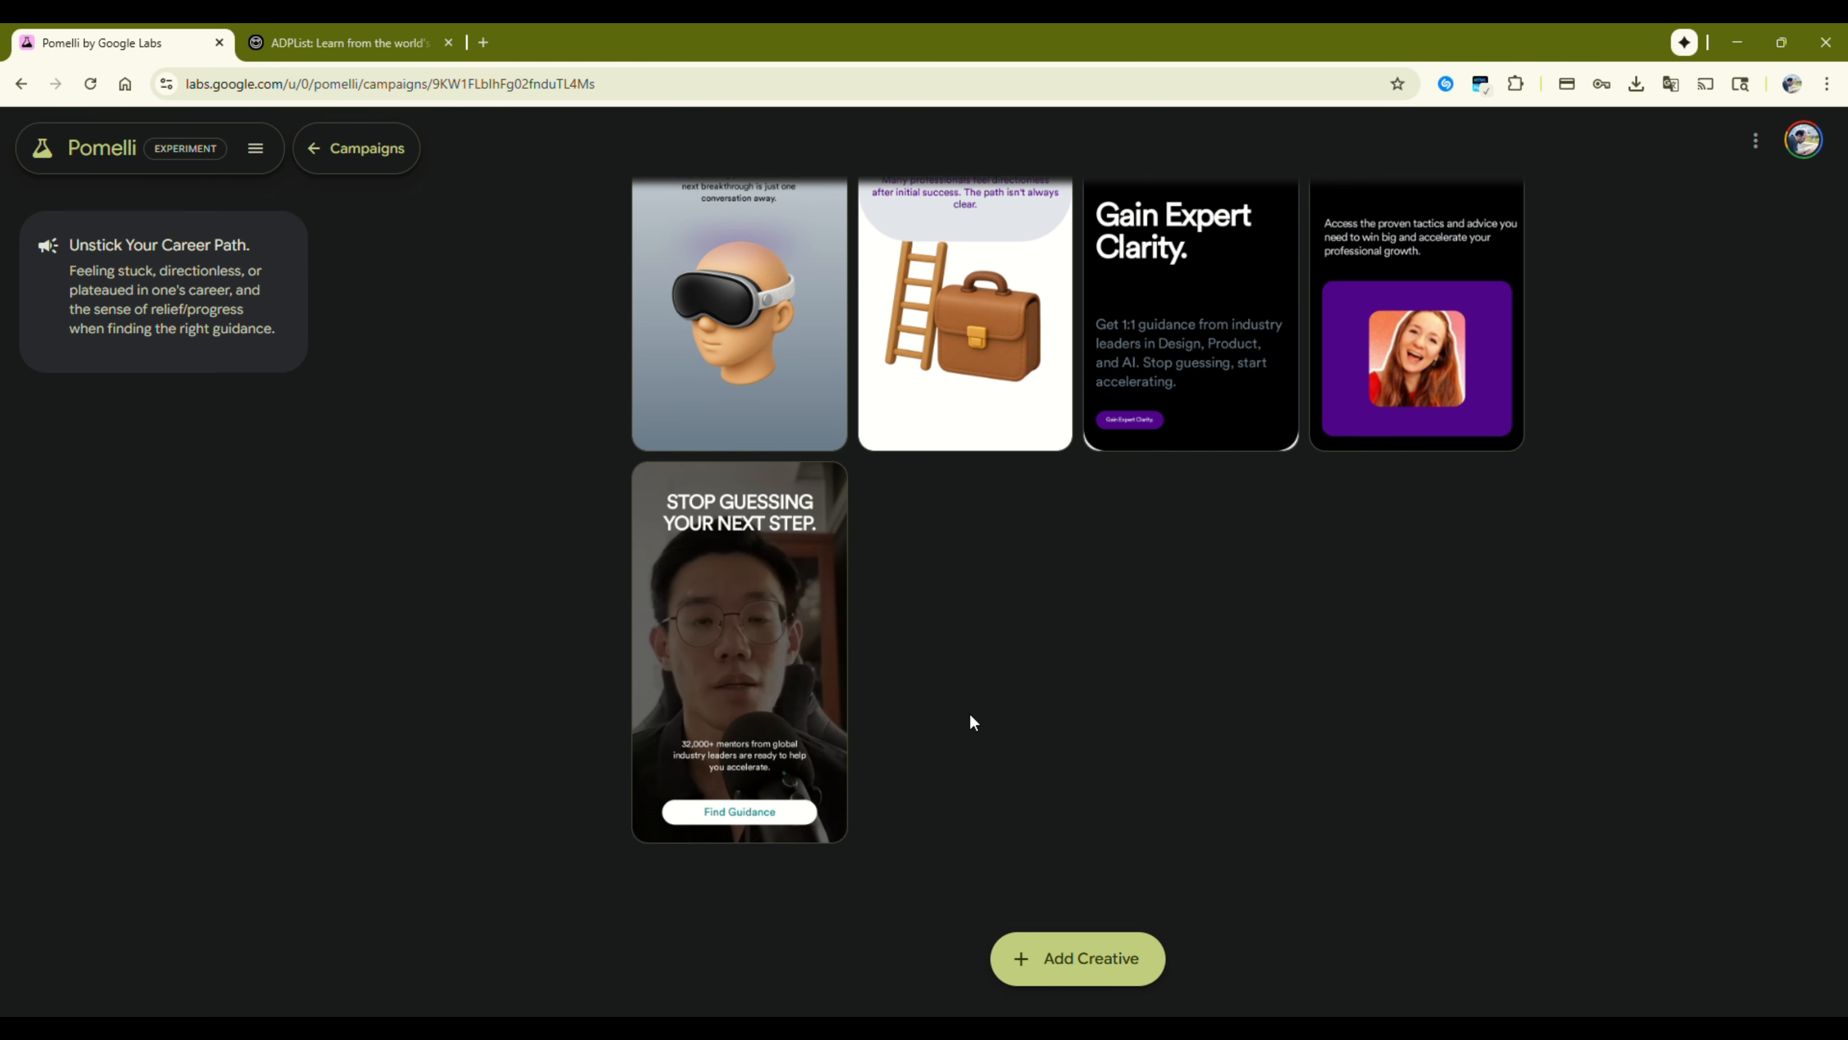
# Open the newly generated creative, request a layout fix and view its first version in the version history
pyautogui.click(815, 728)
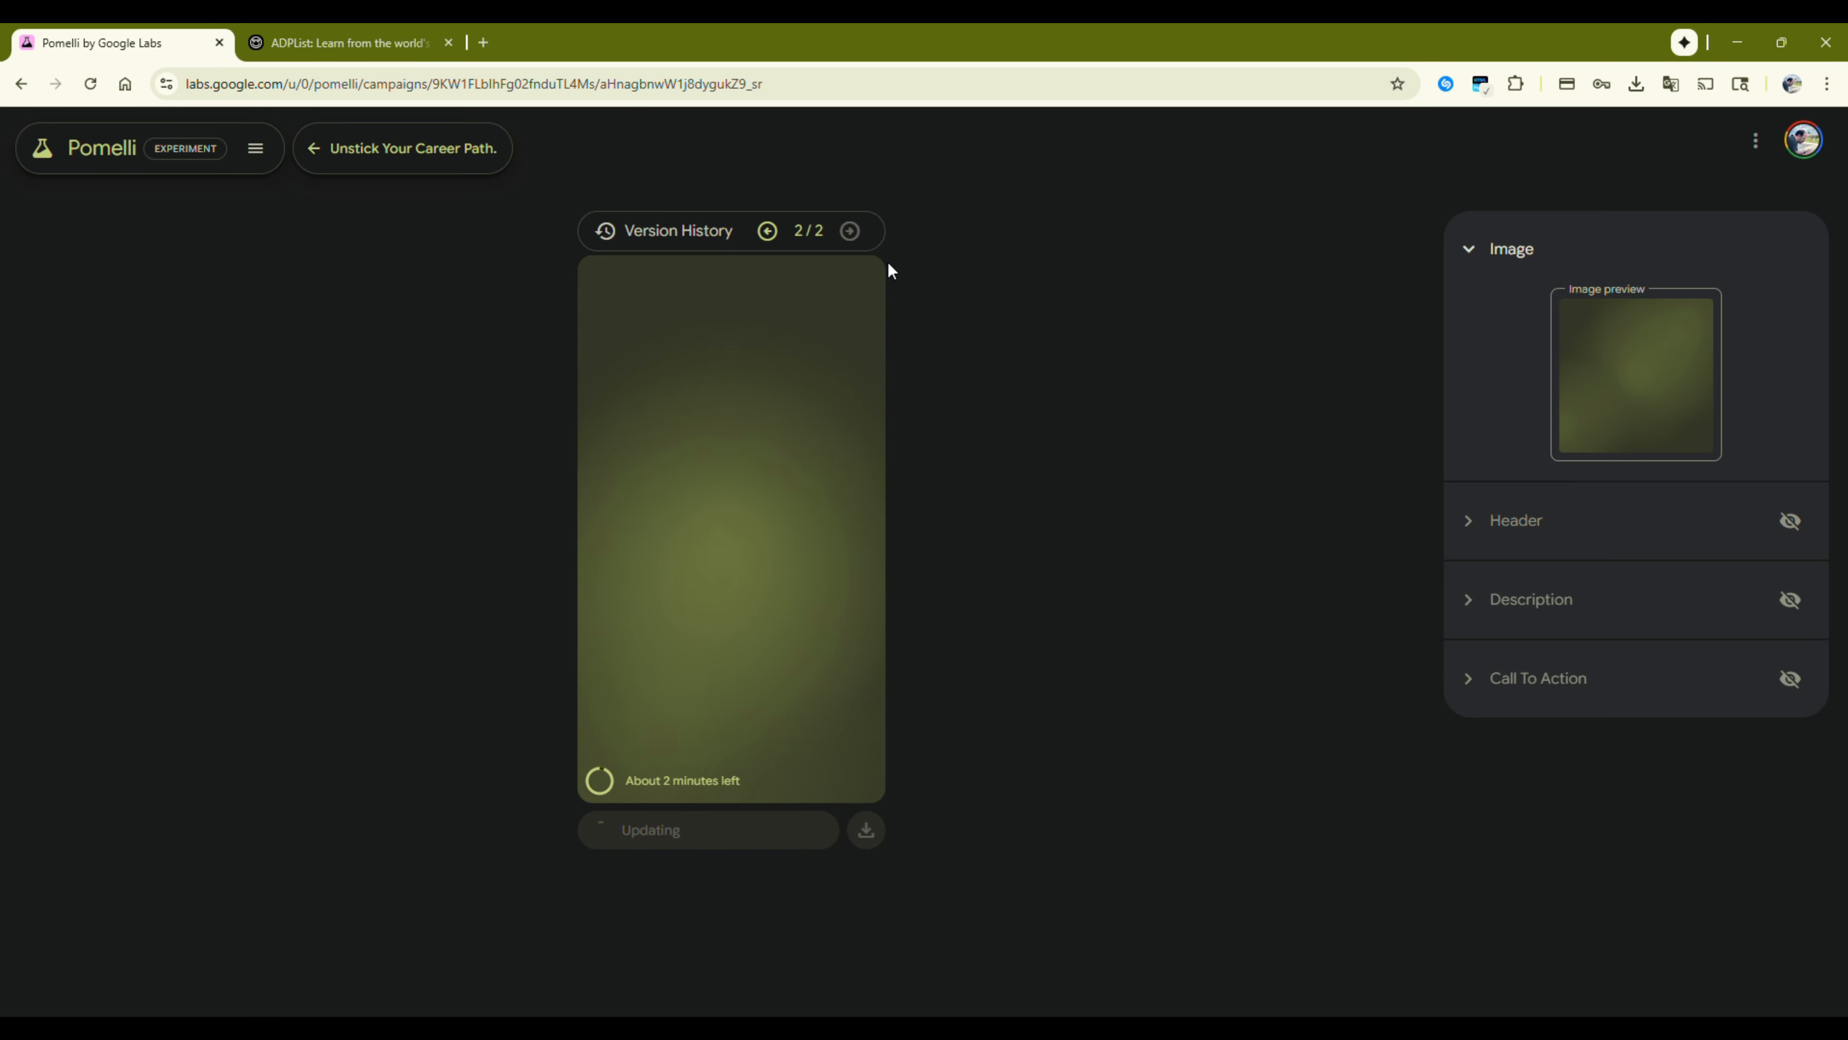
pyautogui.click(768, 232)
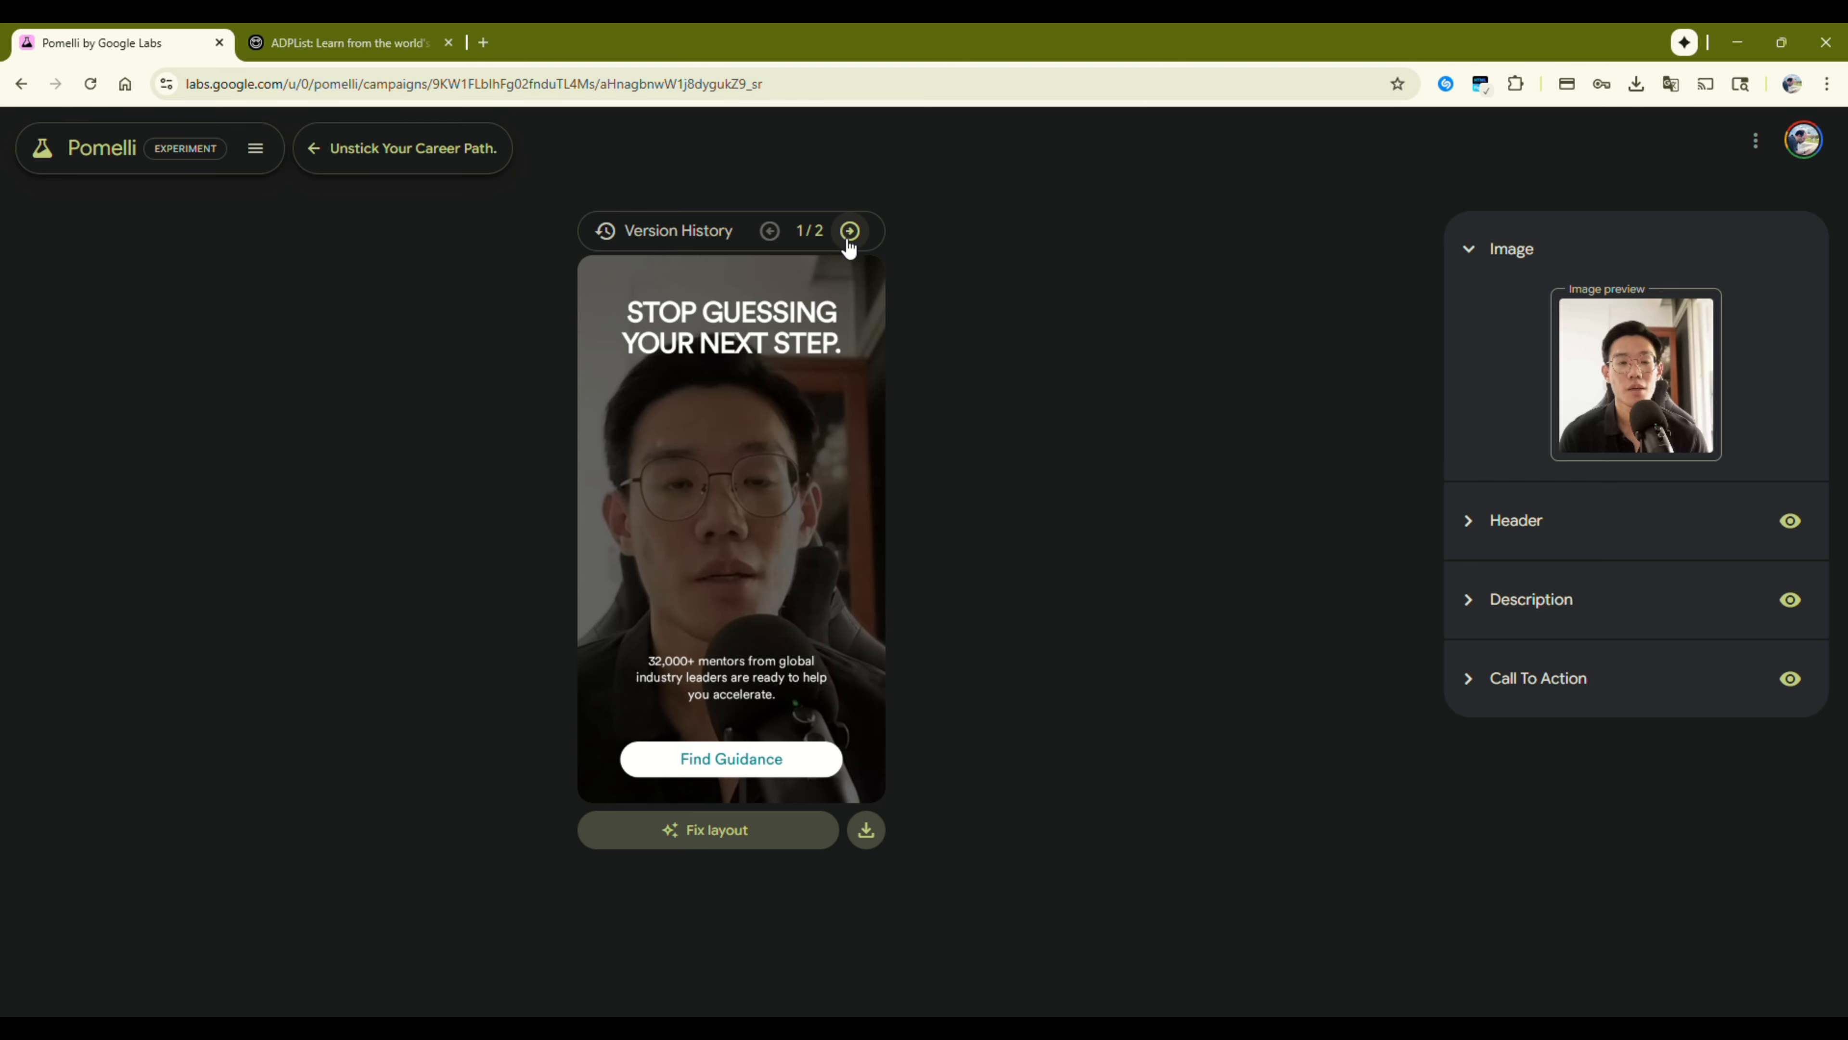